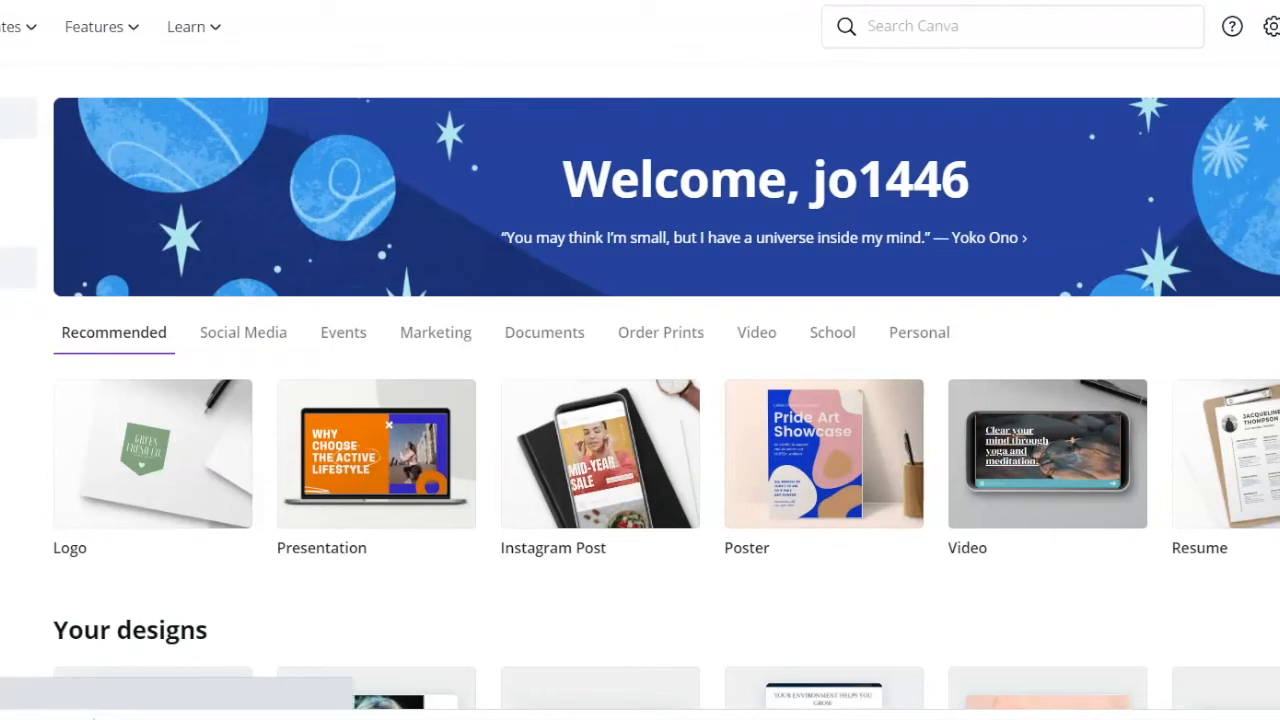
Open the Brand Kit and review its brand logos, color palettes, brand fonts and uploaded fonts.
click(16, 267)
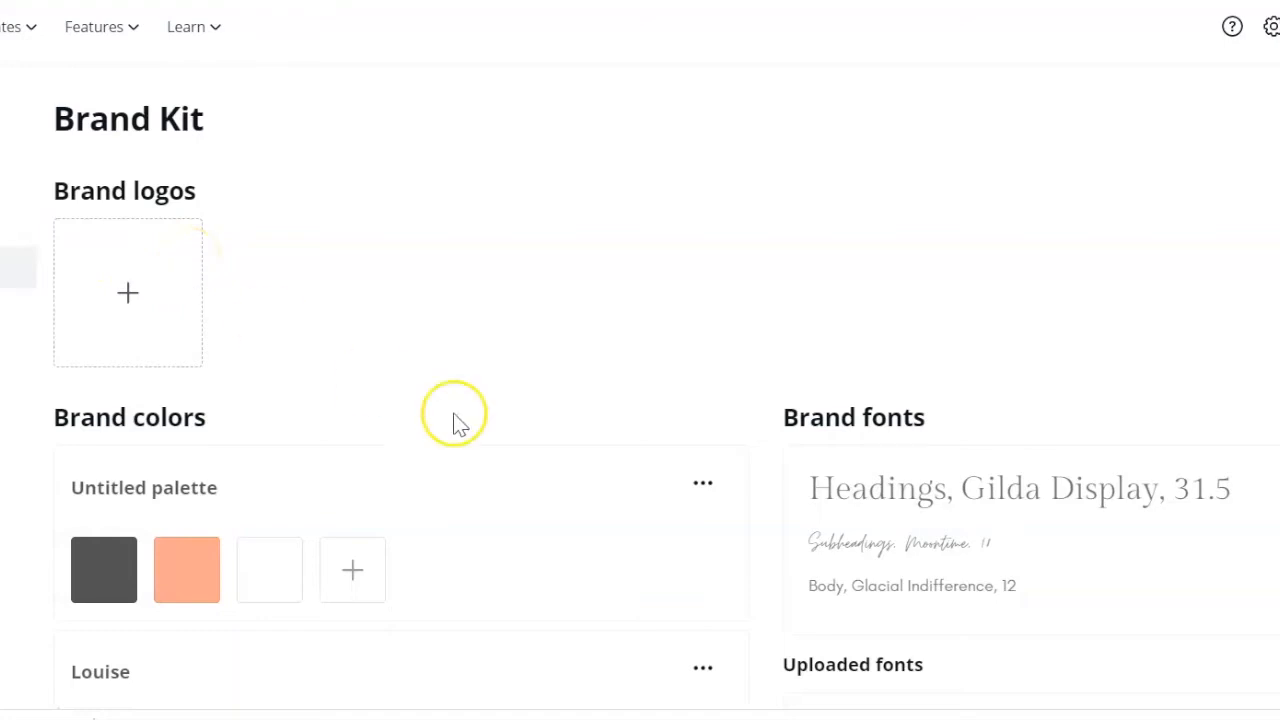
scroll(451, 417, down, 3)
scroll(480, 431, down, 1)
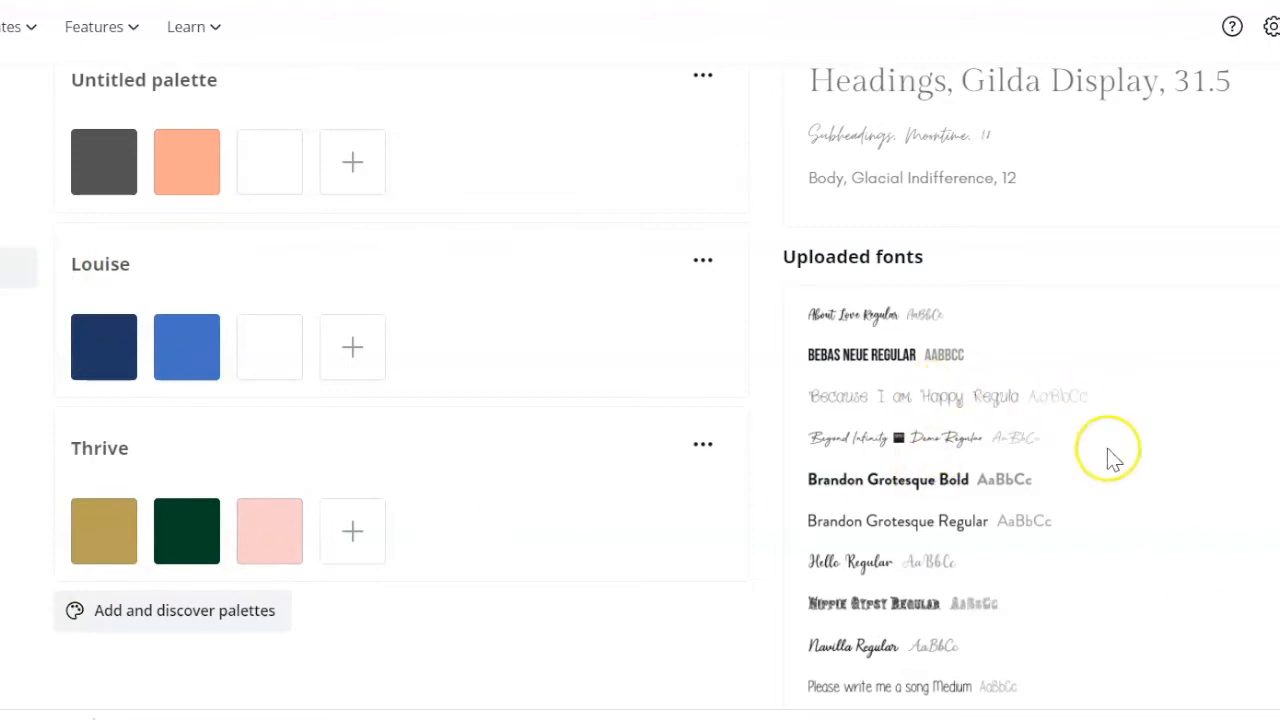
scroll(1194, 574, down, 3)
scroll(1194, 574, up, 2)
scroll(1194, 574, up, 3)
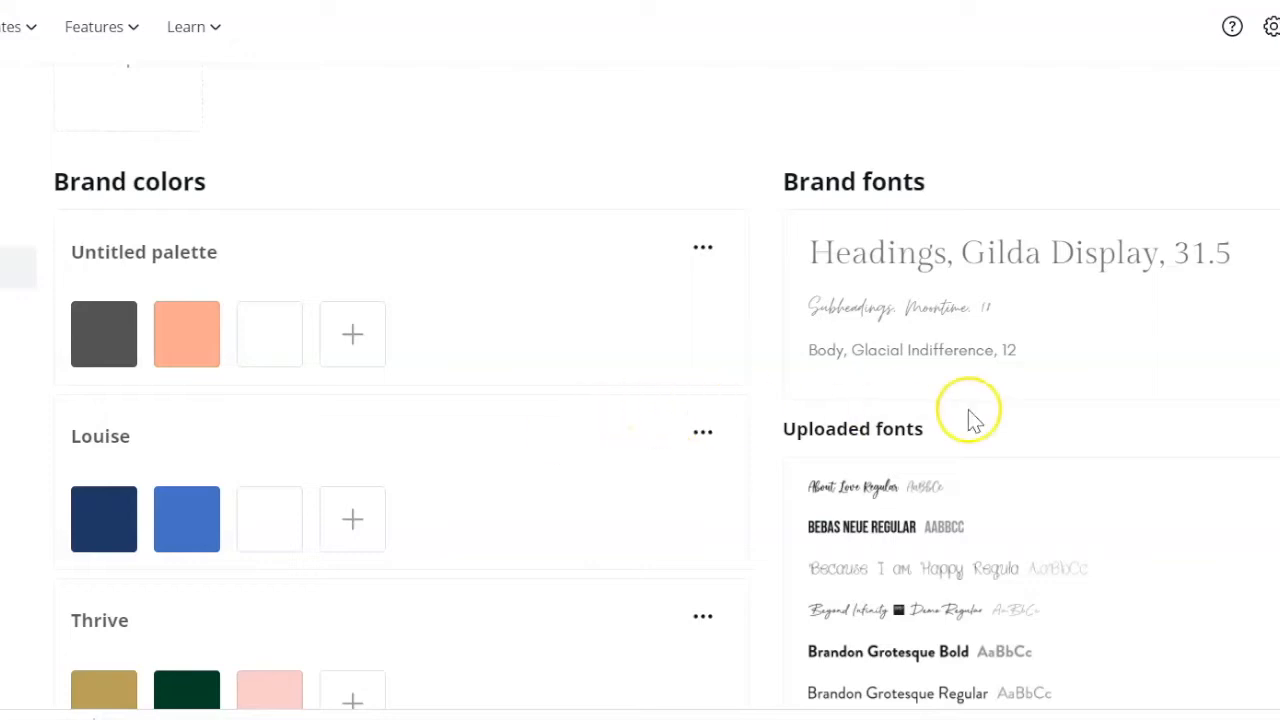
scroll(1097, 410, down, 3)
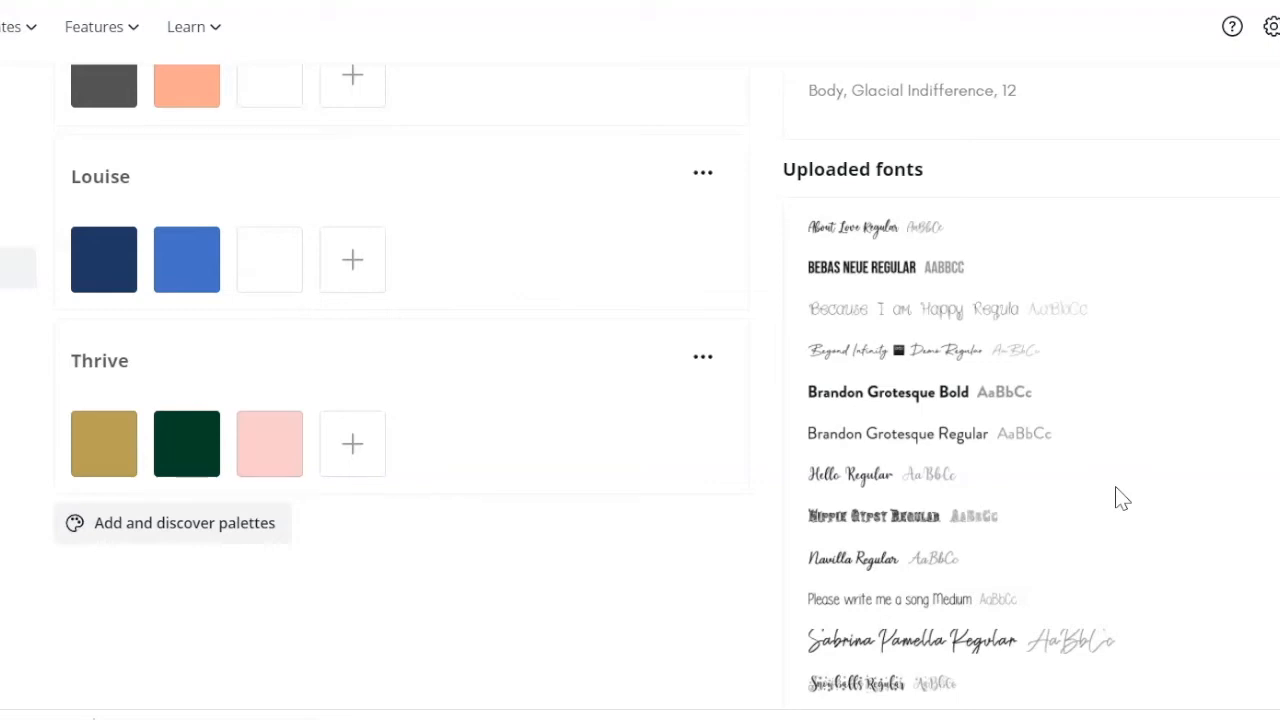
scroll(1121, 500, up, 5)
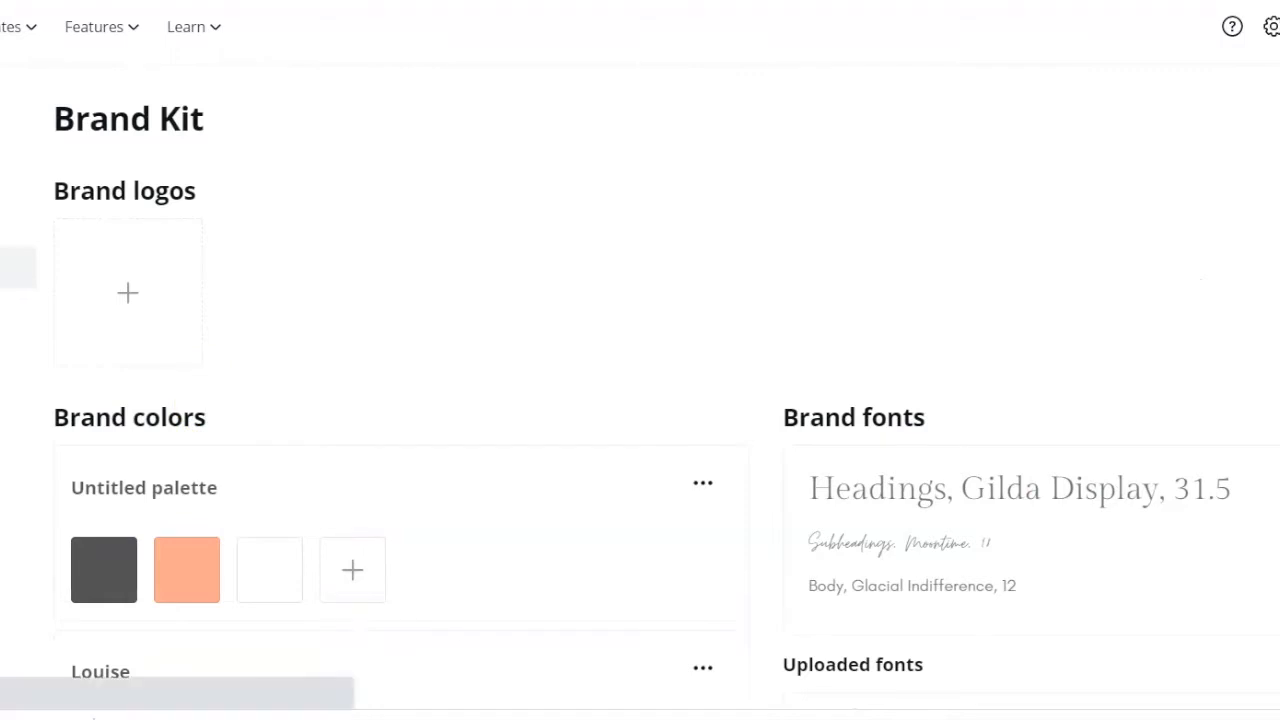
Return to the home page and browse the recommended design types and the Instagram post and logo templates.
click(8, 118)
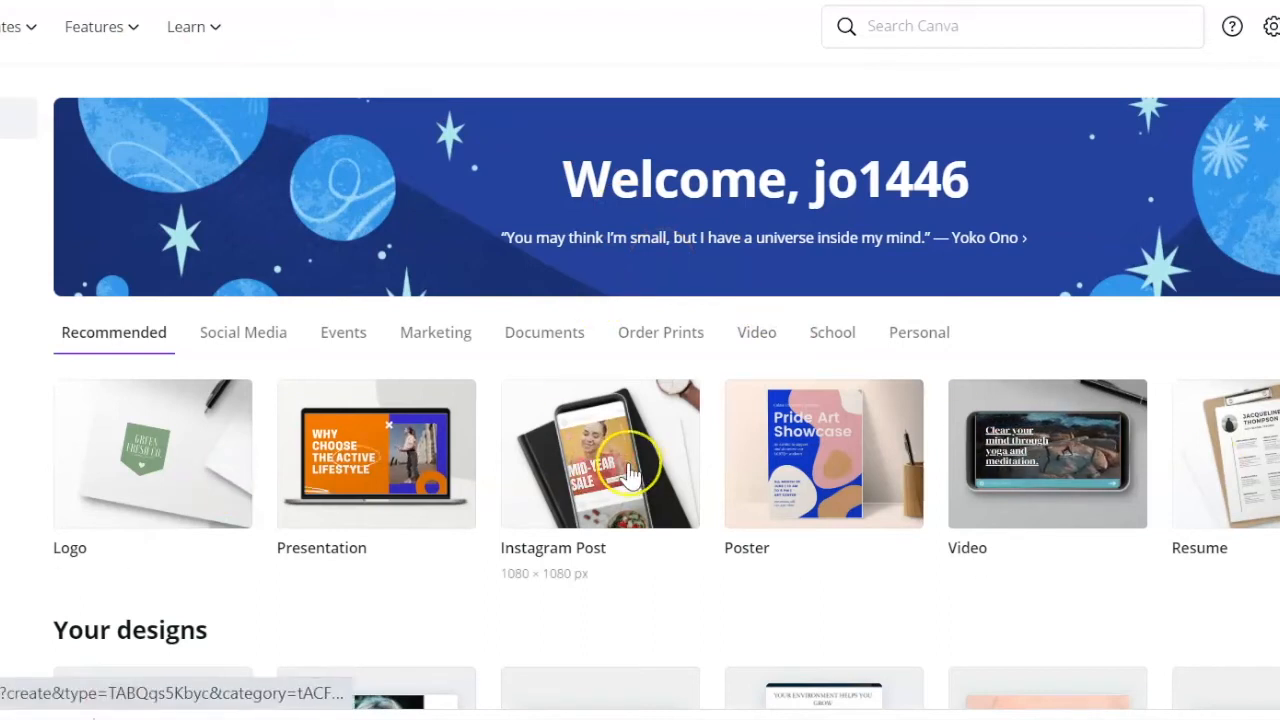
scroll(629, 471, down, 4)
scroll(915, 395, down, 6)
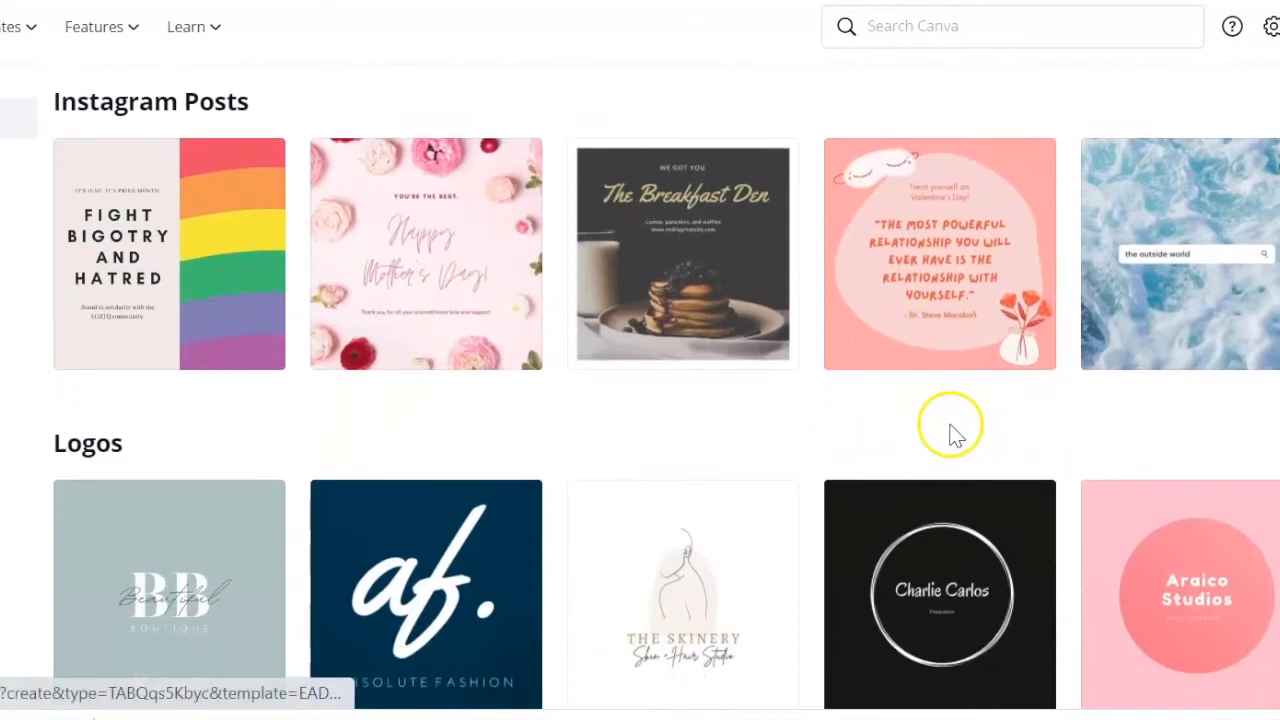
scroll(945, 425, down, 8)
scroll(951, 437, up, 18)
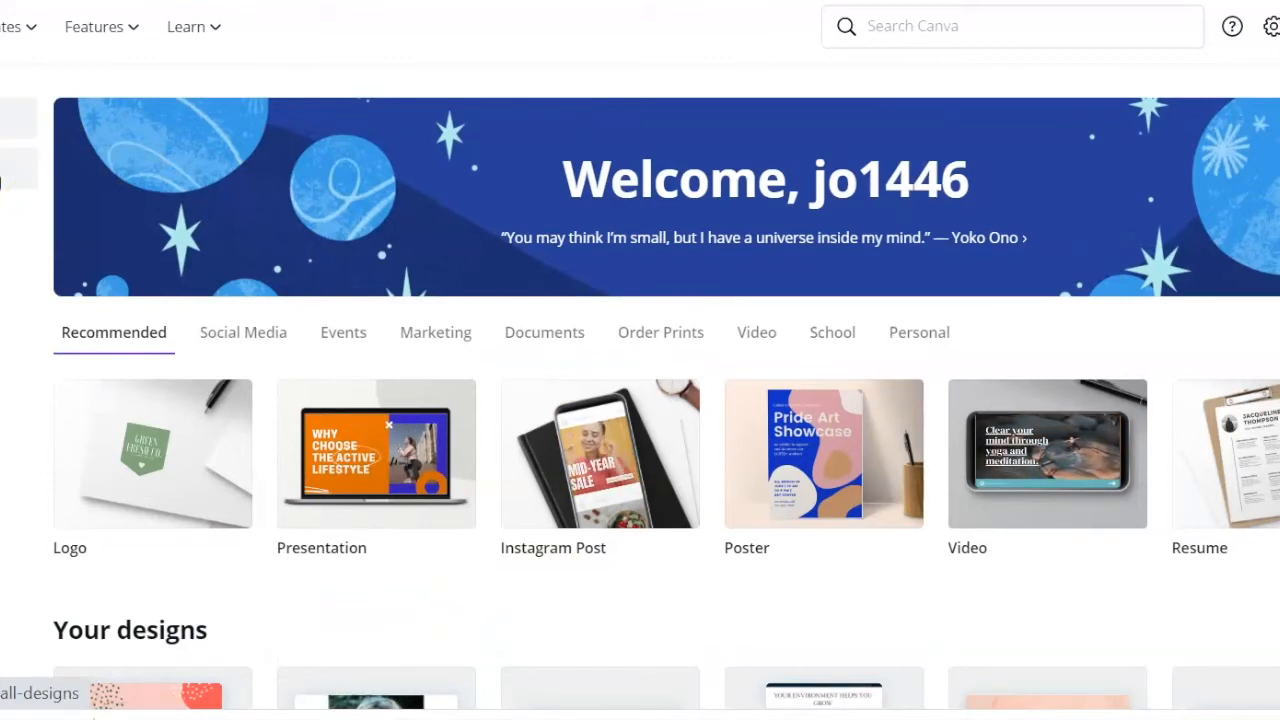
Look through all saved designs and the list of folders, and return to the recommended home page.
click(1, 182)
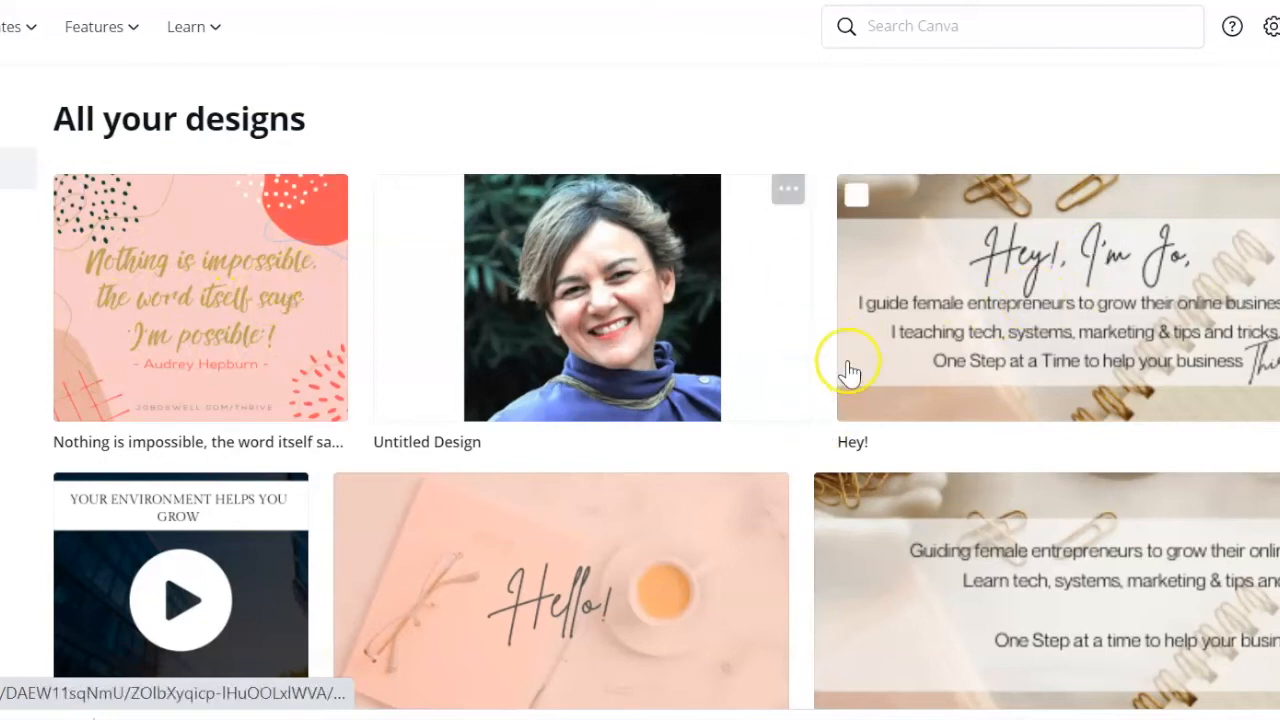
scroll(952, 330, down, 2)
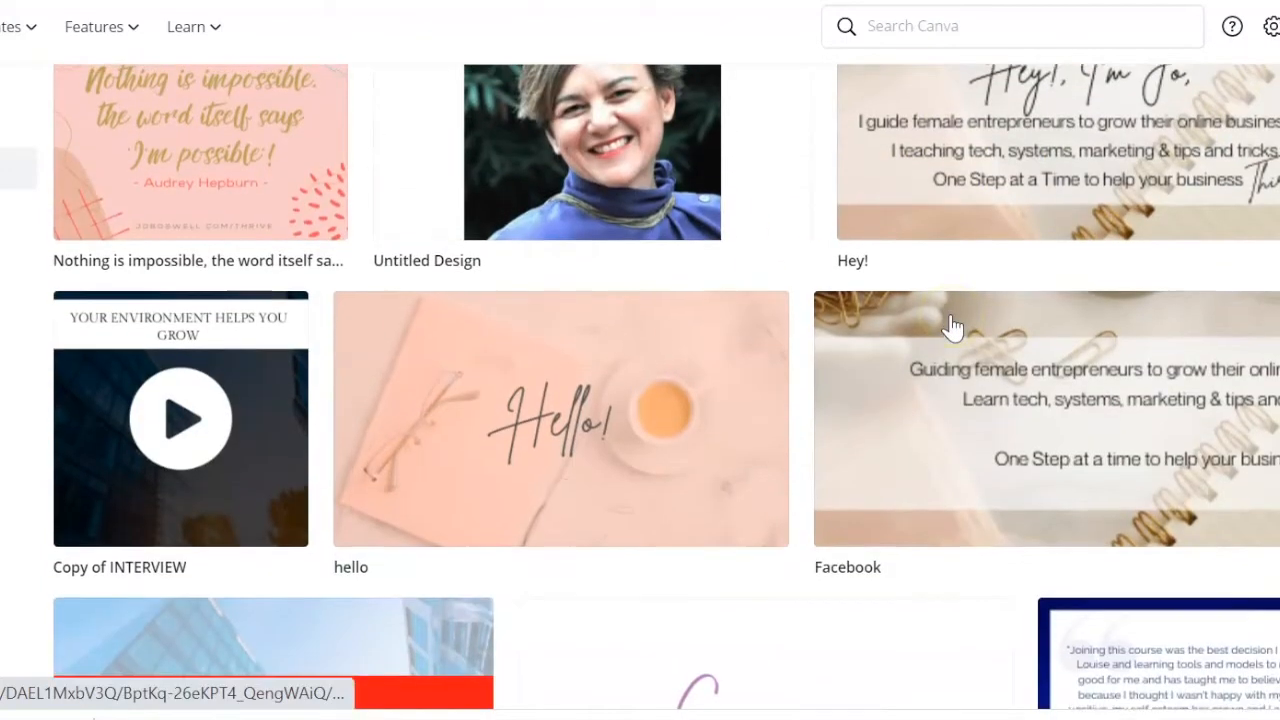
scroll(952, 330, up, 1)
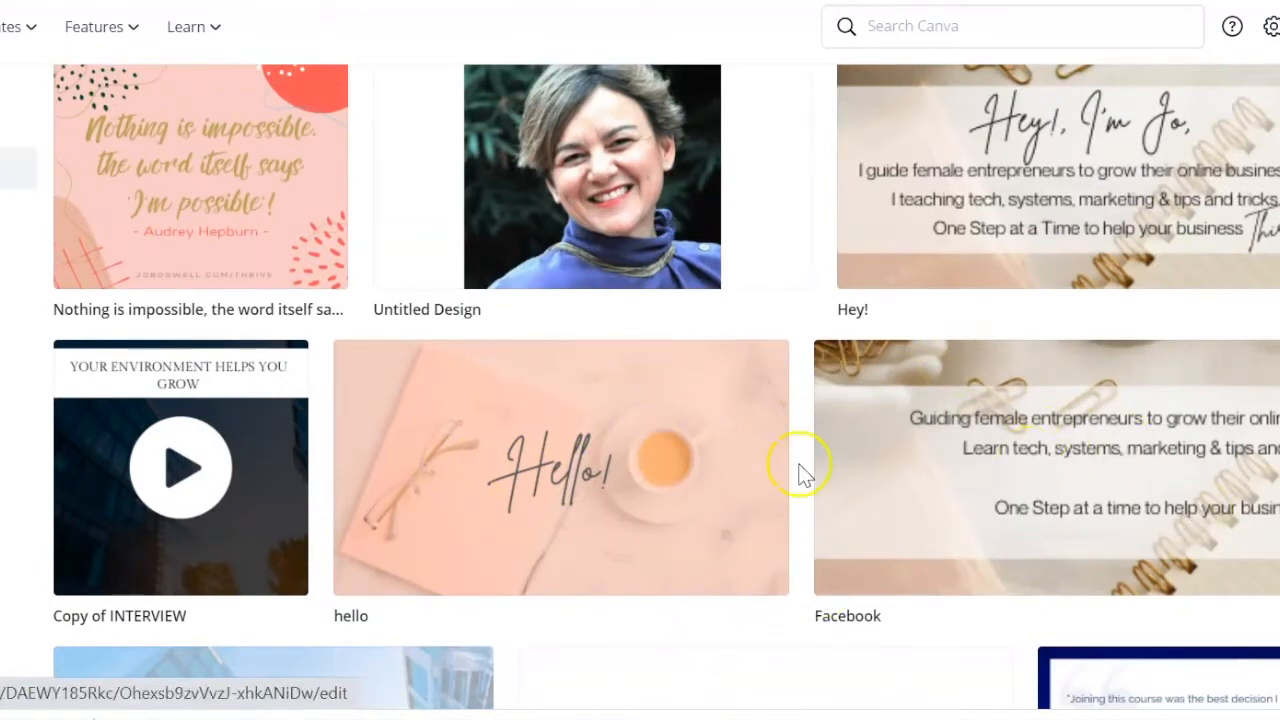
scroll(805, 475, up, 2)
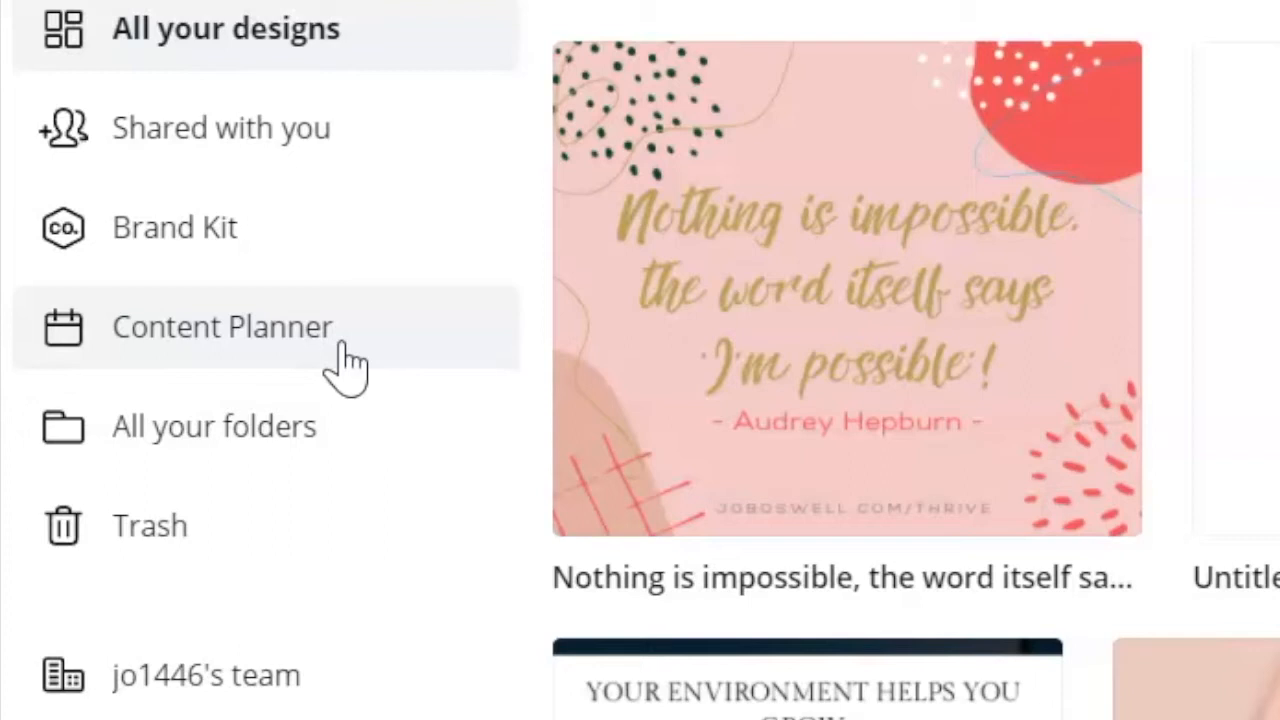
click(343, 428)
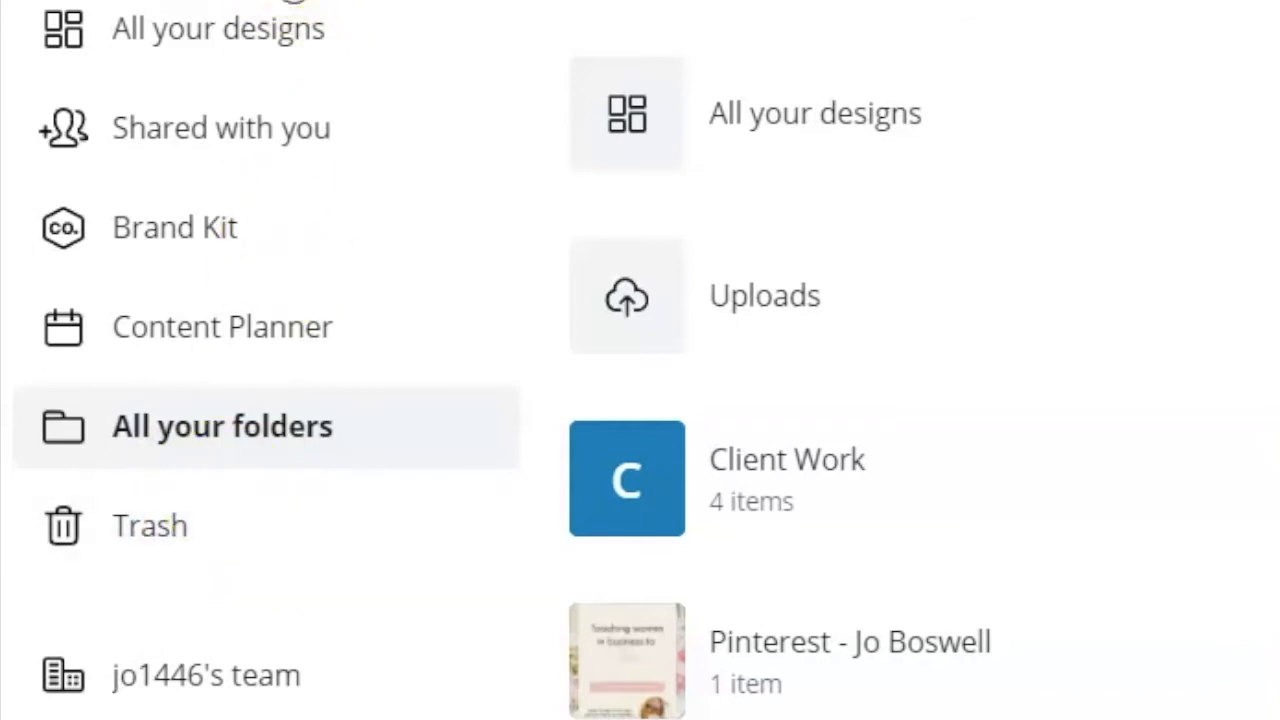
click(102, 184)
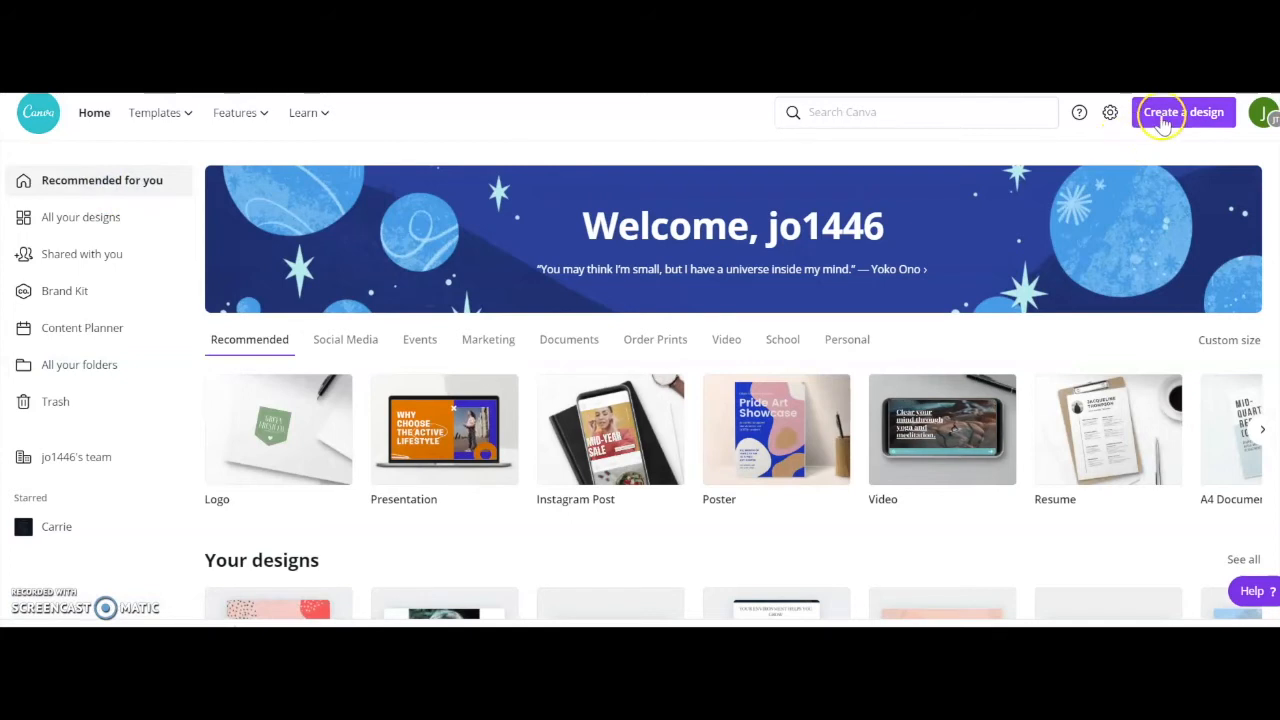
Examine the suggested design types and preset sizes offered for creating a new design.
click(1162, 118)
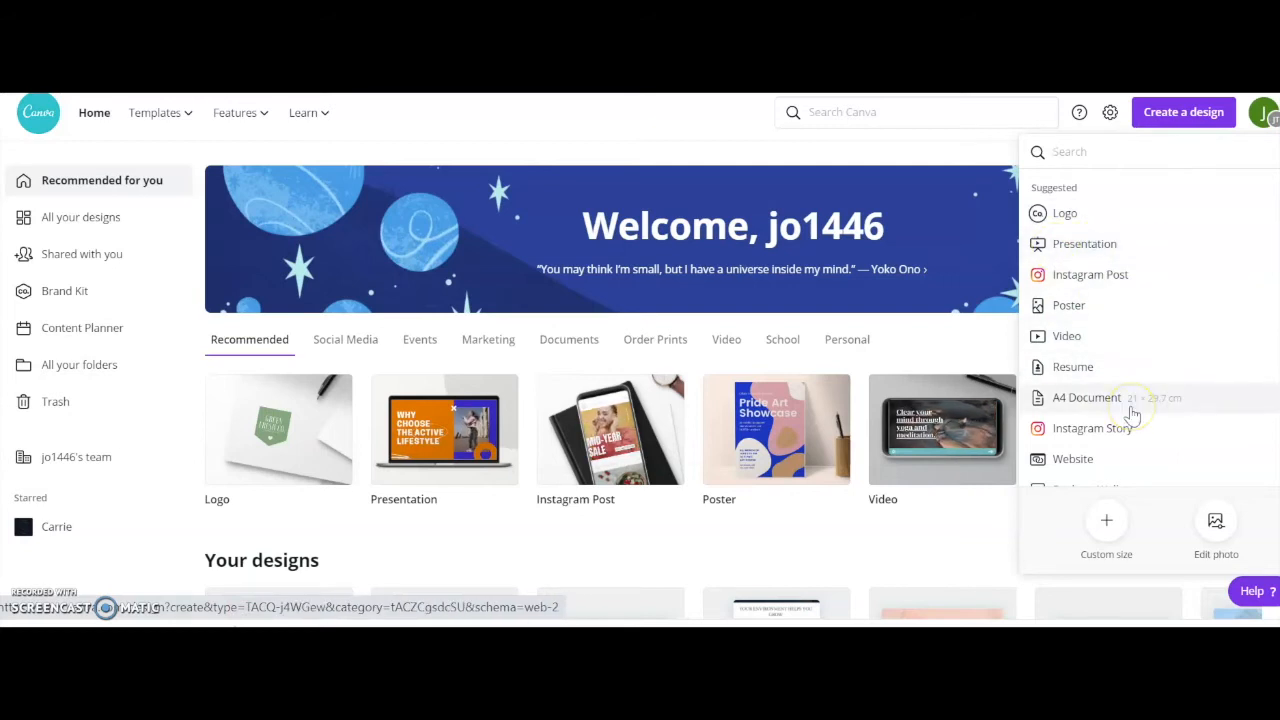
scroll(1133, 413, down, 3)
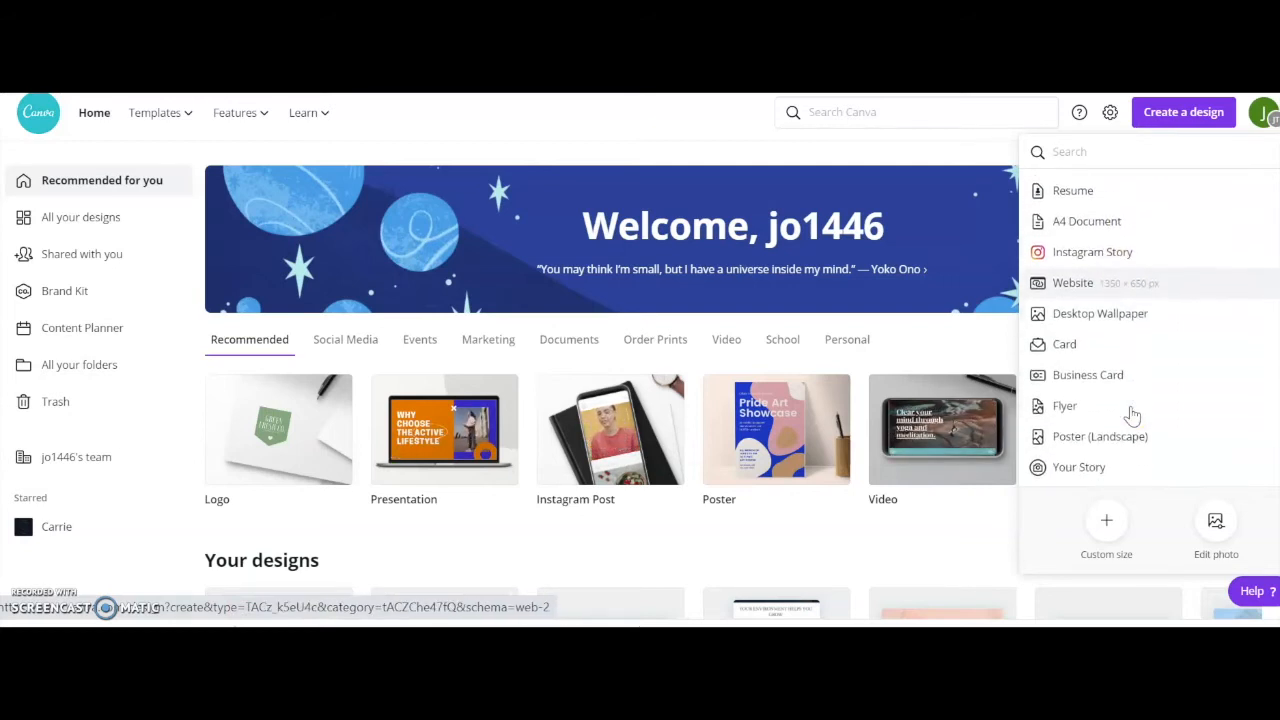
scroll(1133, 413, down, 3)
scroll(1133, 413, up, 1)
scroll(1133, 413, down, 5)
scroll(1133, 413, down, 8)
scroll(1133, 413, up, 10)
scroll(1133, 413, up, 5)
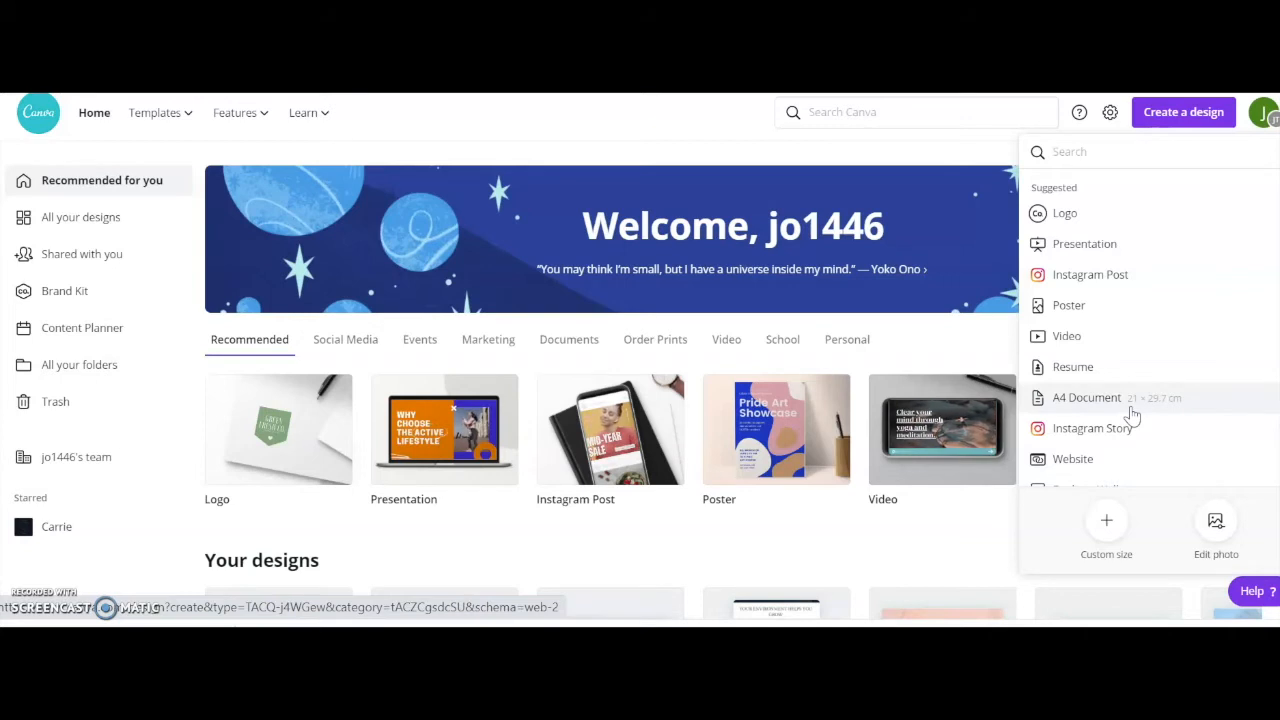
View the custom size settings and their measurement units for a new design, and close them without creating anything.
click(1106, 518)
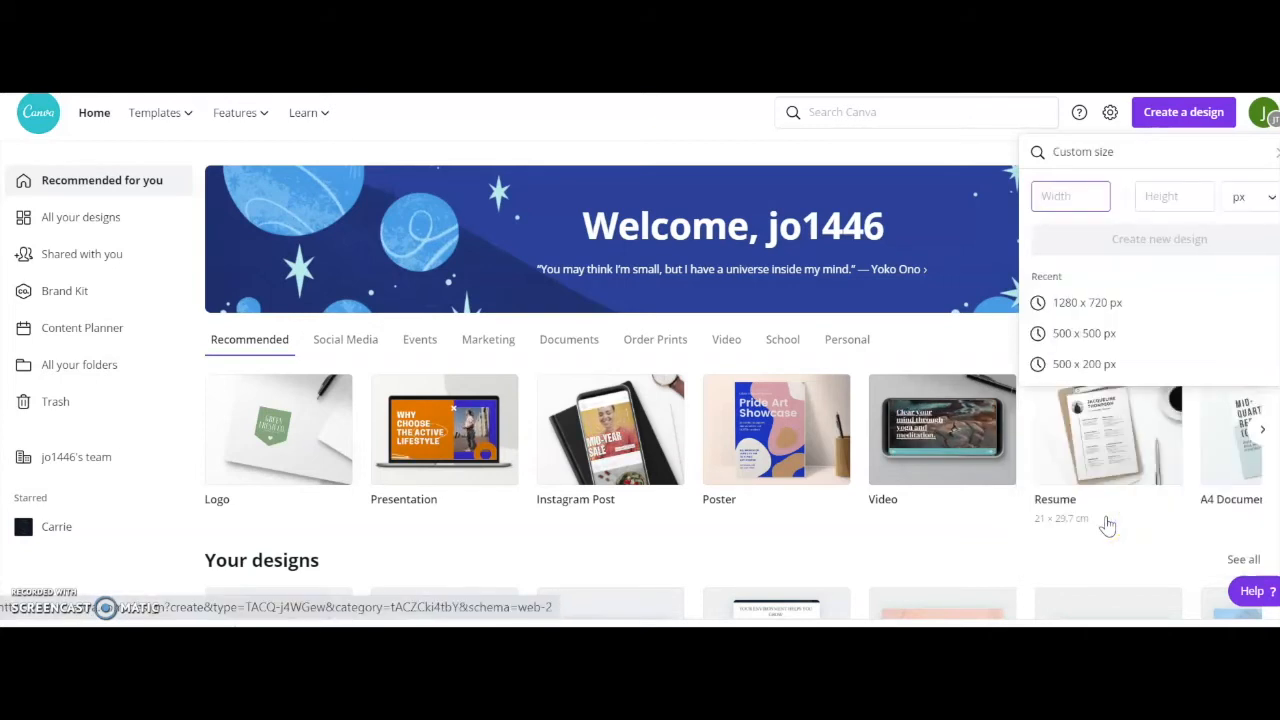
click(1256, 198)
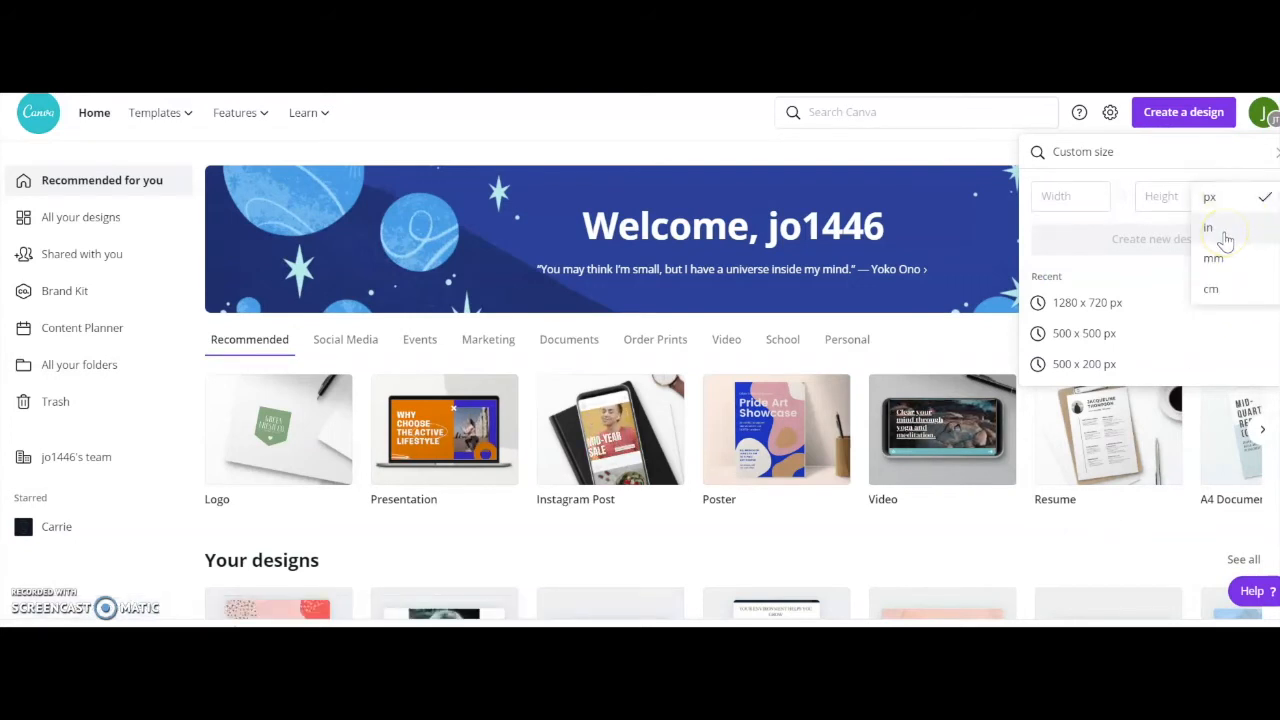
click(941, 152)
click(965, 551)
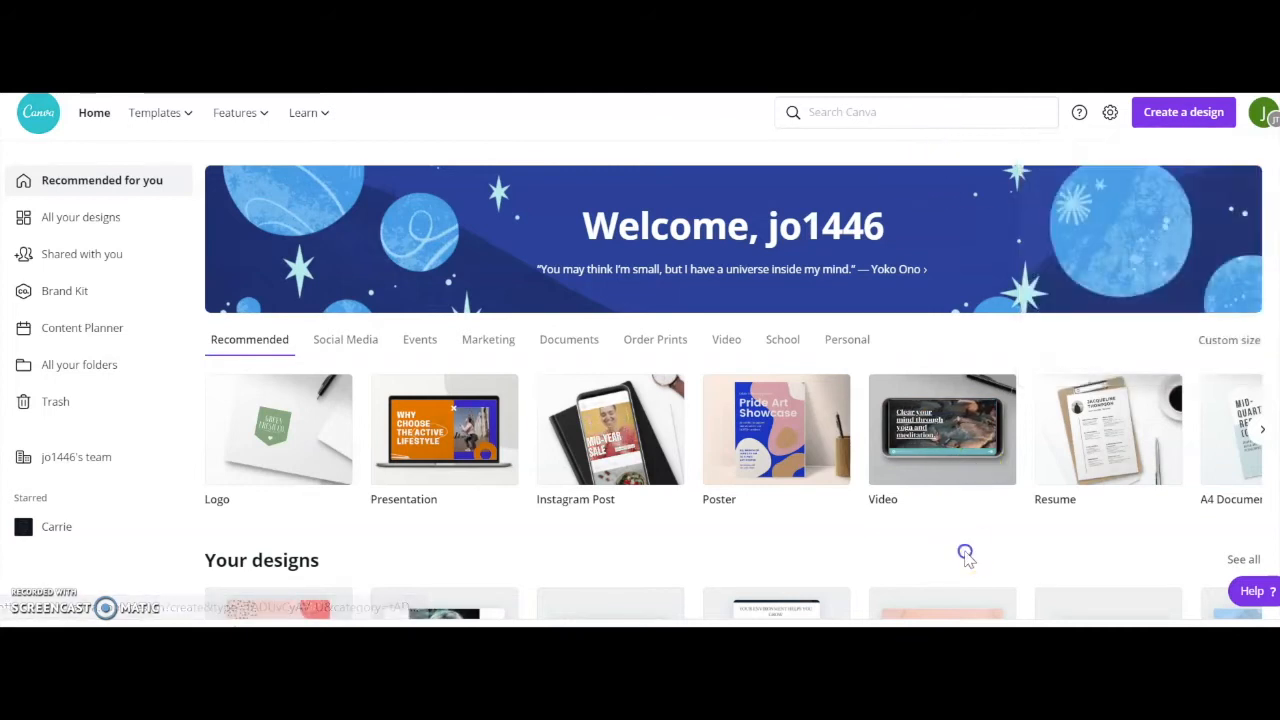
Search the new design types for "facebook" and create a blank Facebook Post design.
click(1181, 118)
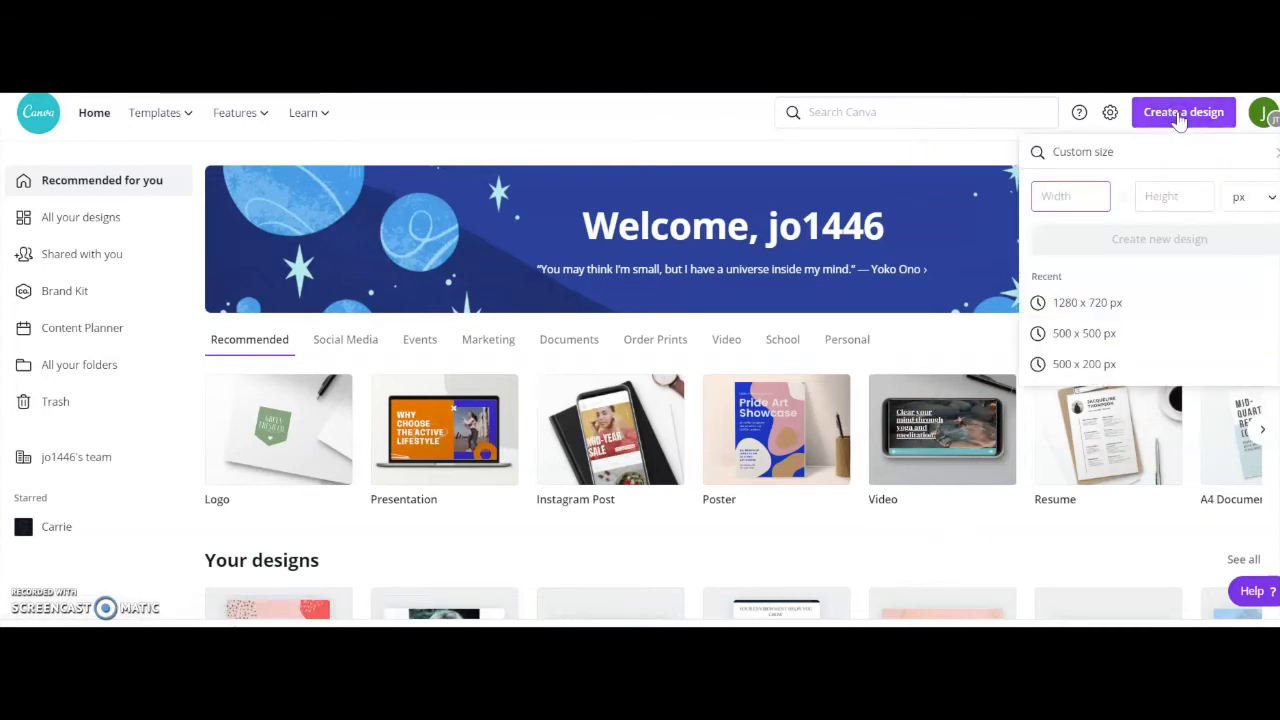
click(1264, 172)
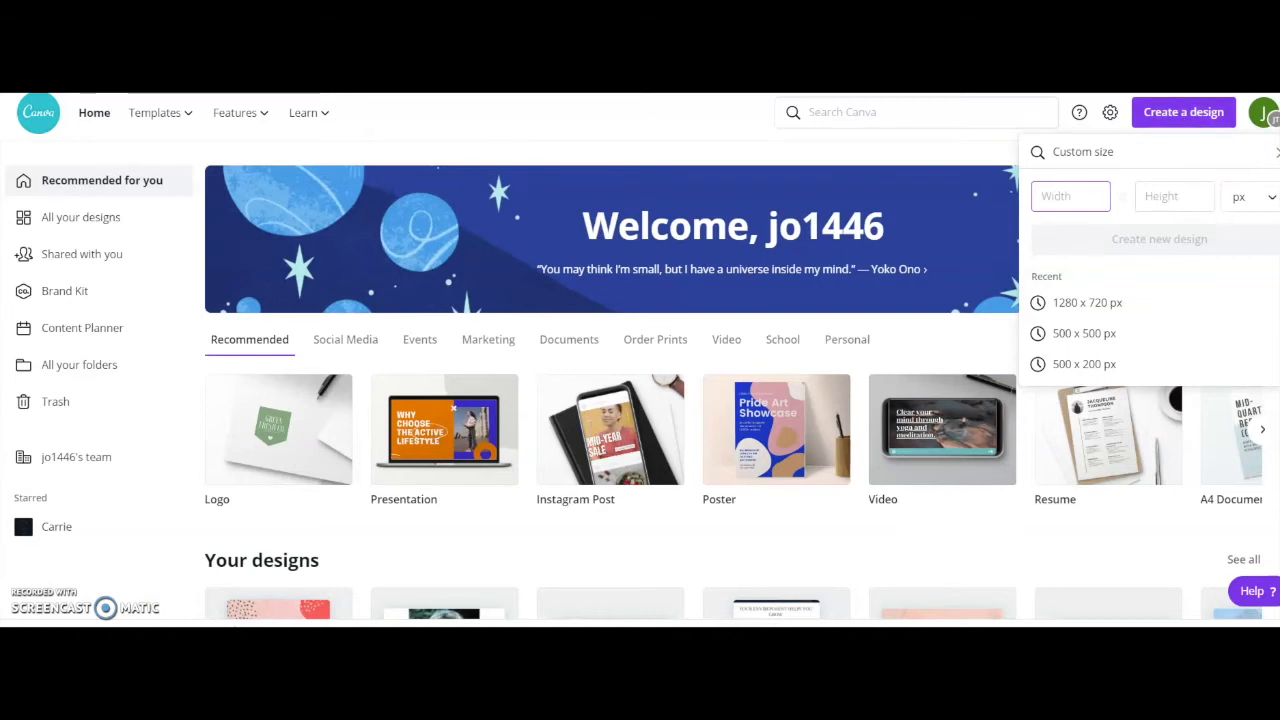
click(1277, 153)
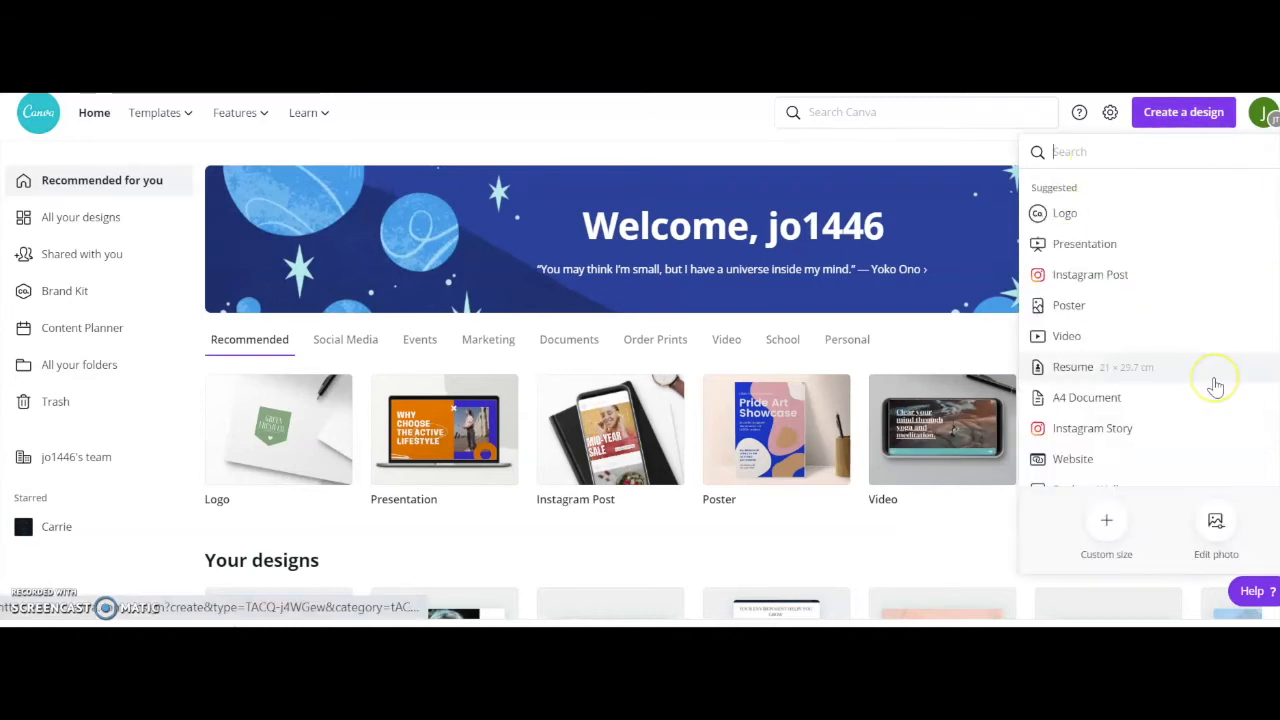
click(1217, 522)
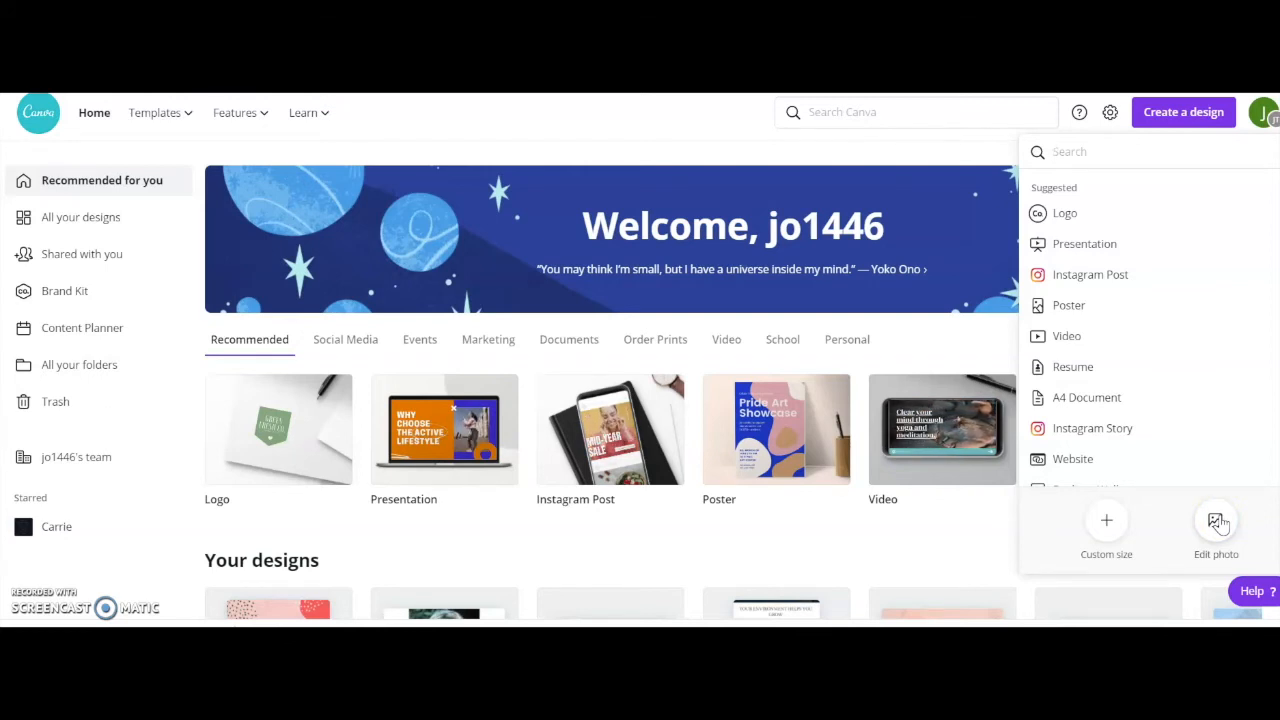
text(facebook)
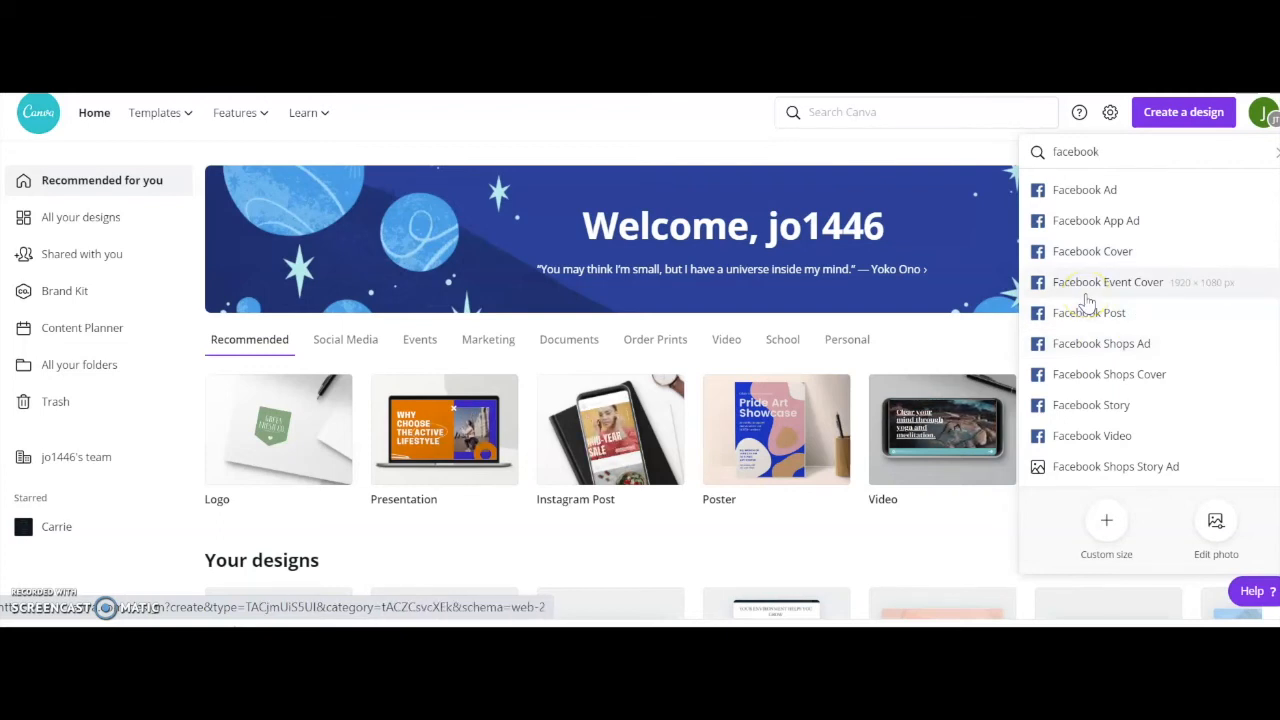
click(1077, 321)
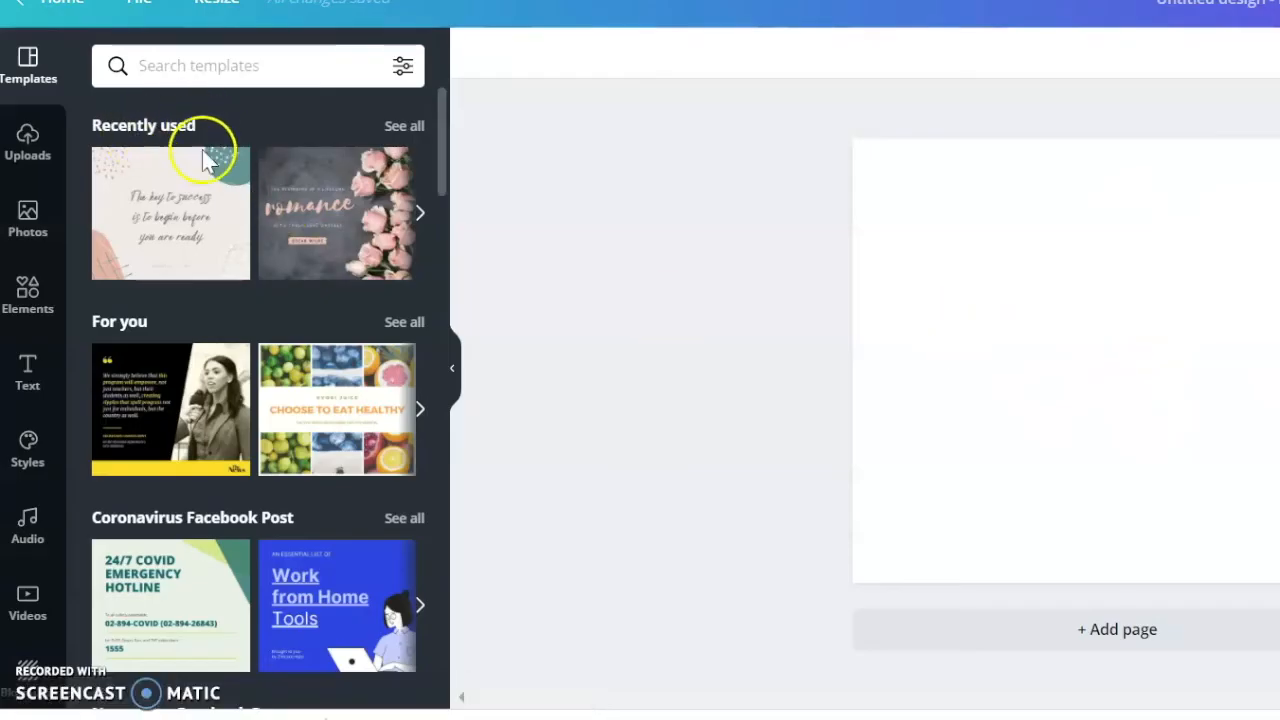
Browse the template categories available for the Facebook post.
scroll(234, 243, down, 3)
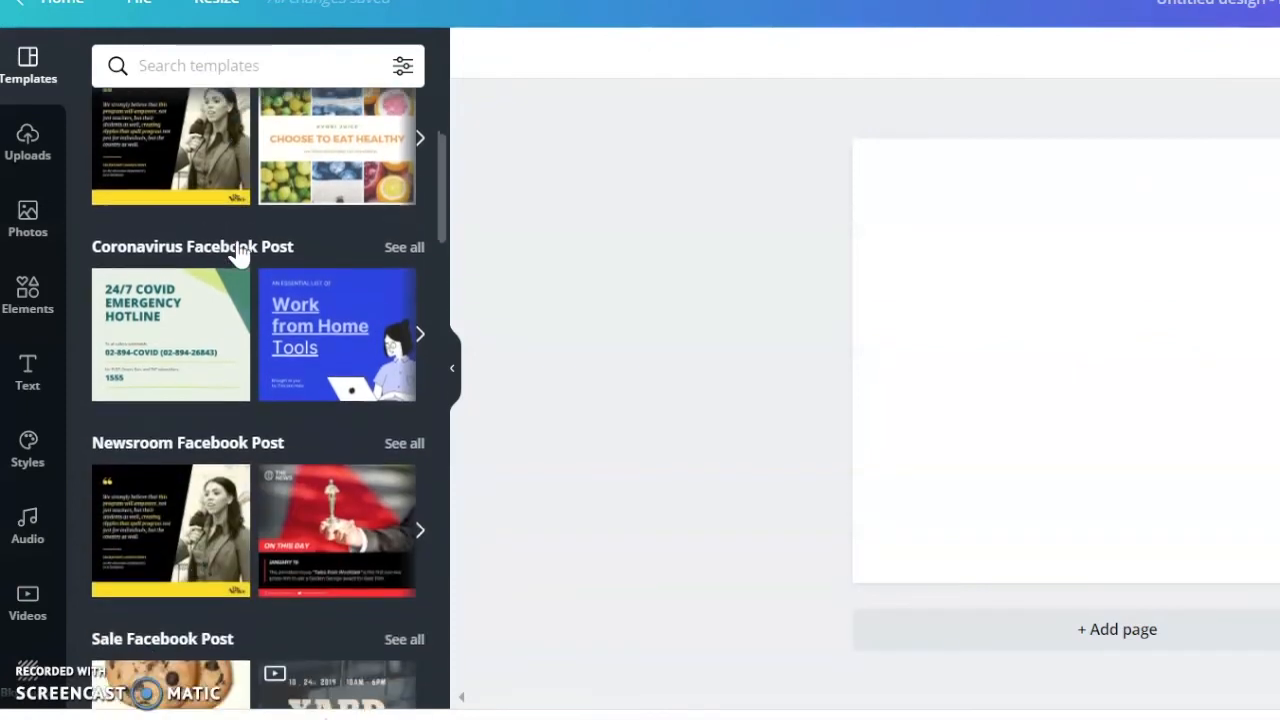
scroll(237, 250, down, 4)
scroll(237, 250, up, 6)
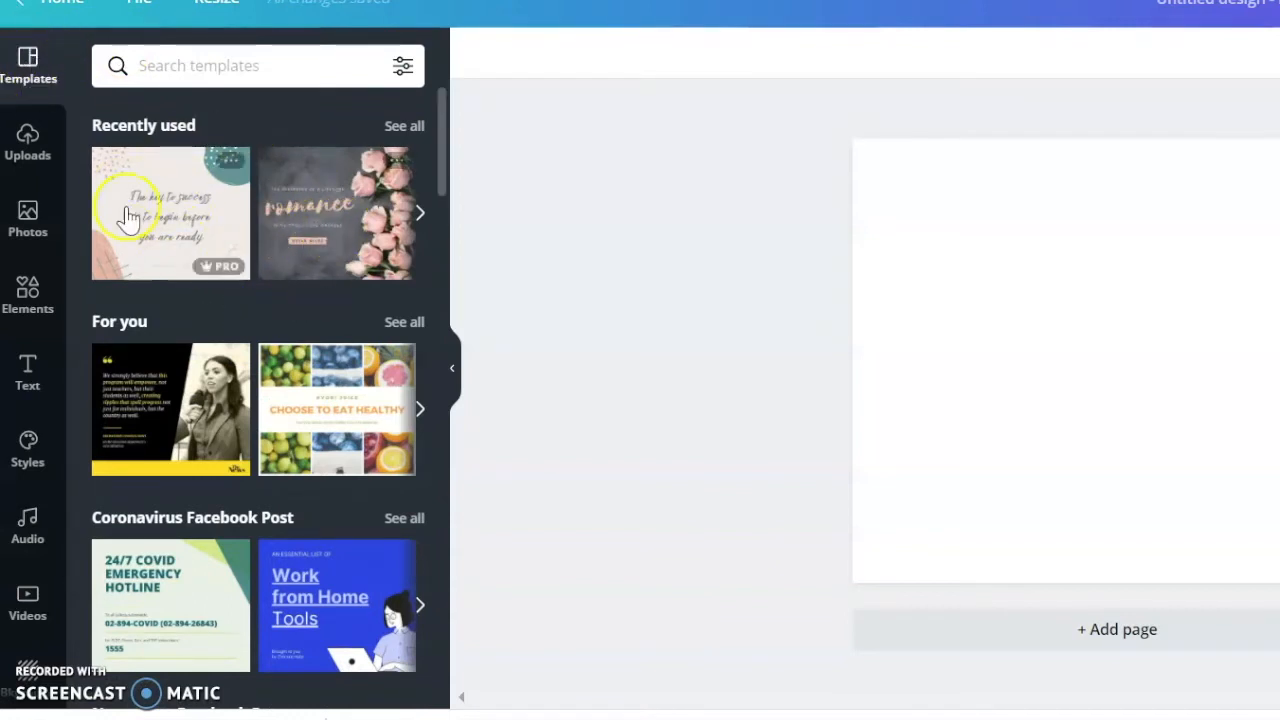
Look through the uploaded videos and audio, and return to the uploaded images.
click(30, 148)
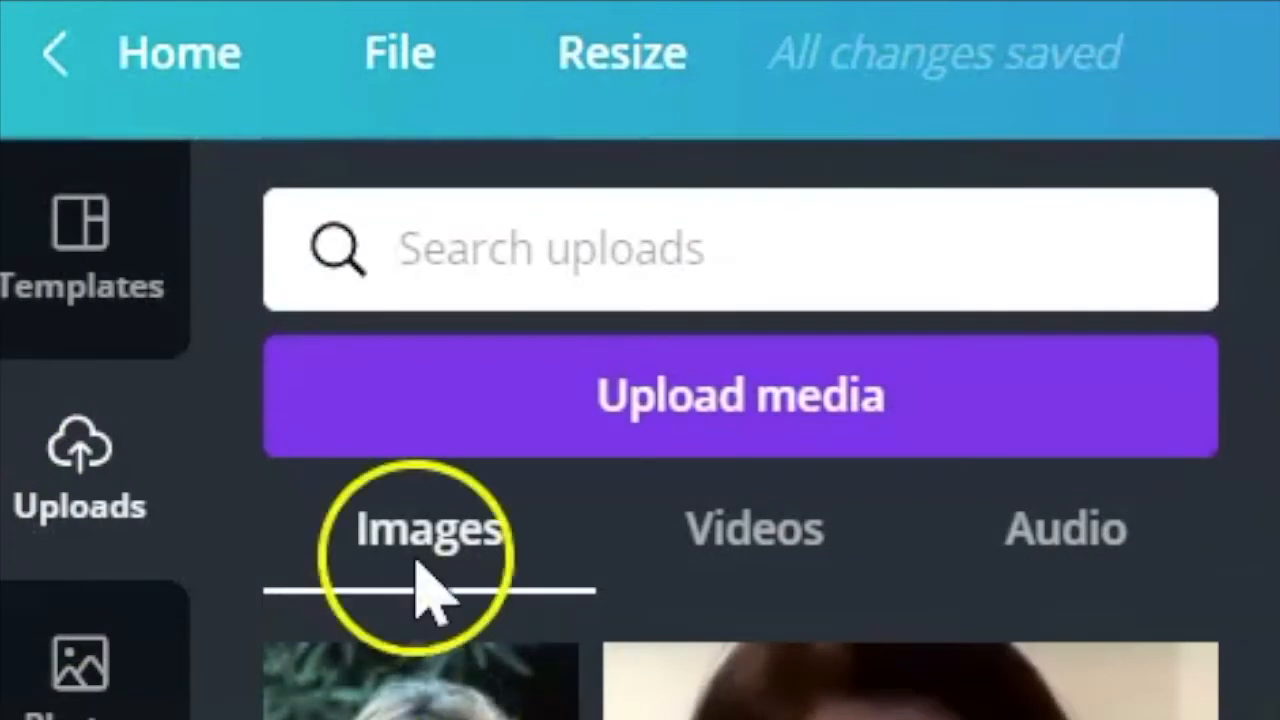
click(760, 545)
click(1062, 550)
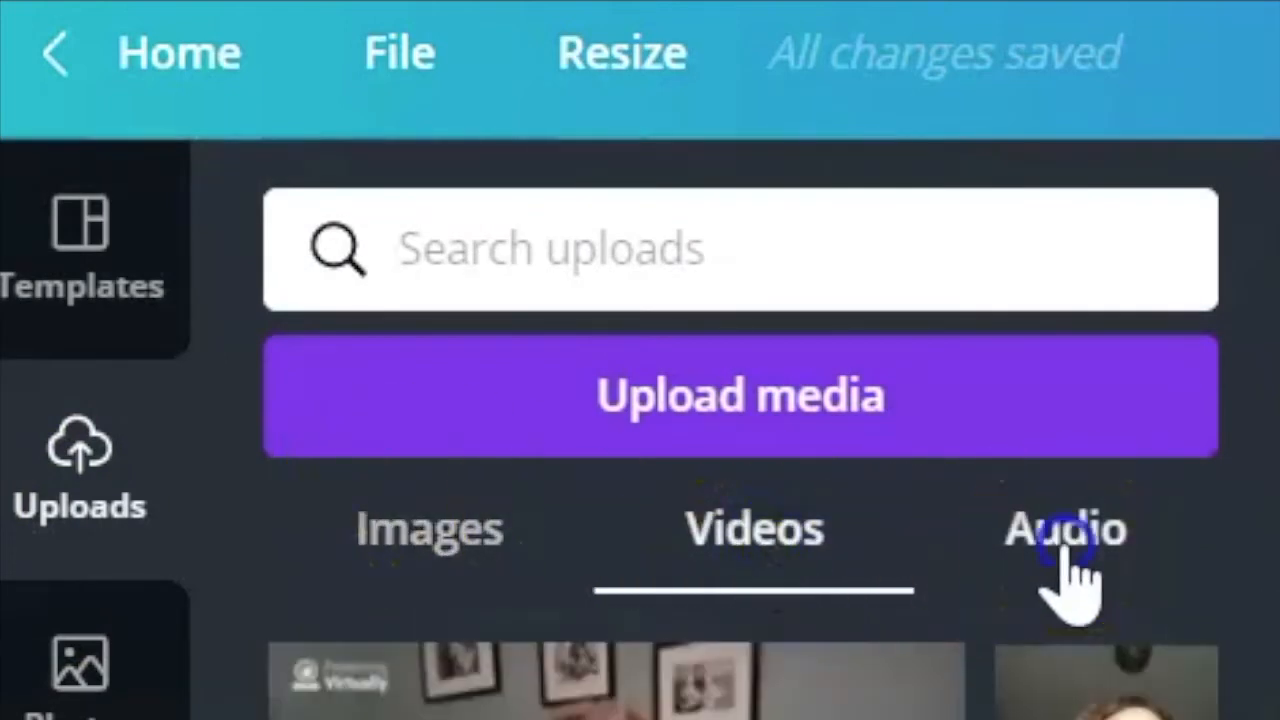
click(425, 555)
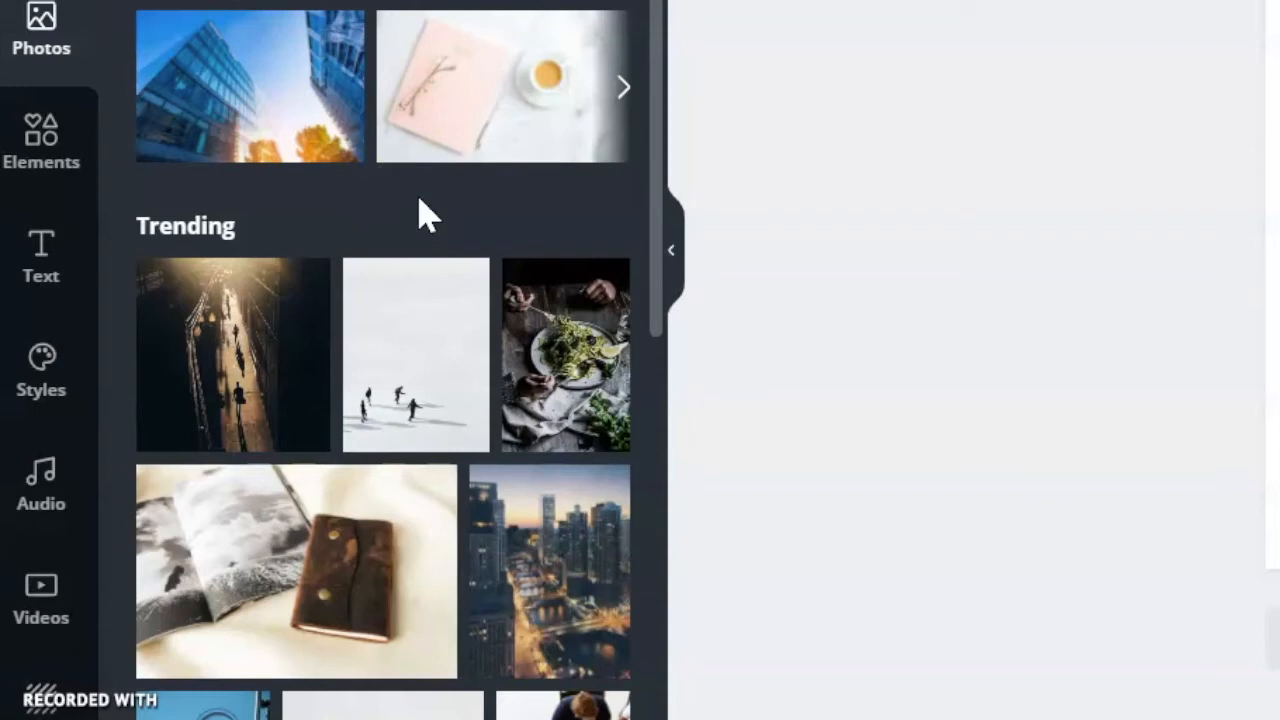
Look over the trending stock photos available for the design.
scroll(458, 418, down, 10)
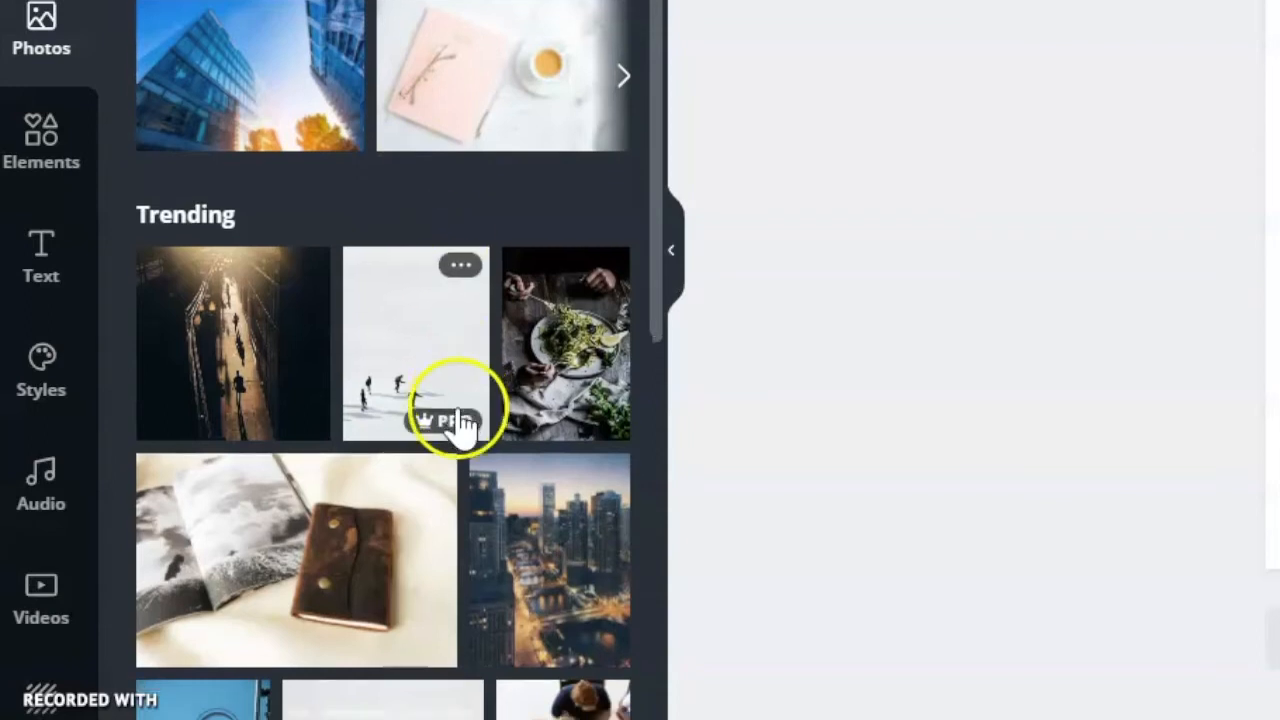
scroll(458, 418, up, 10)
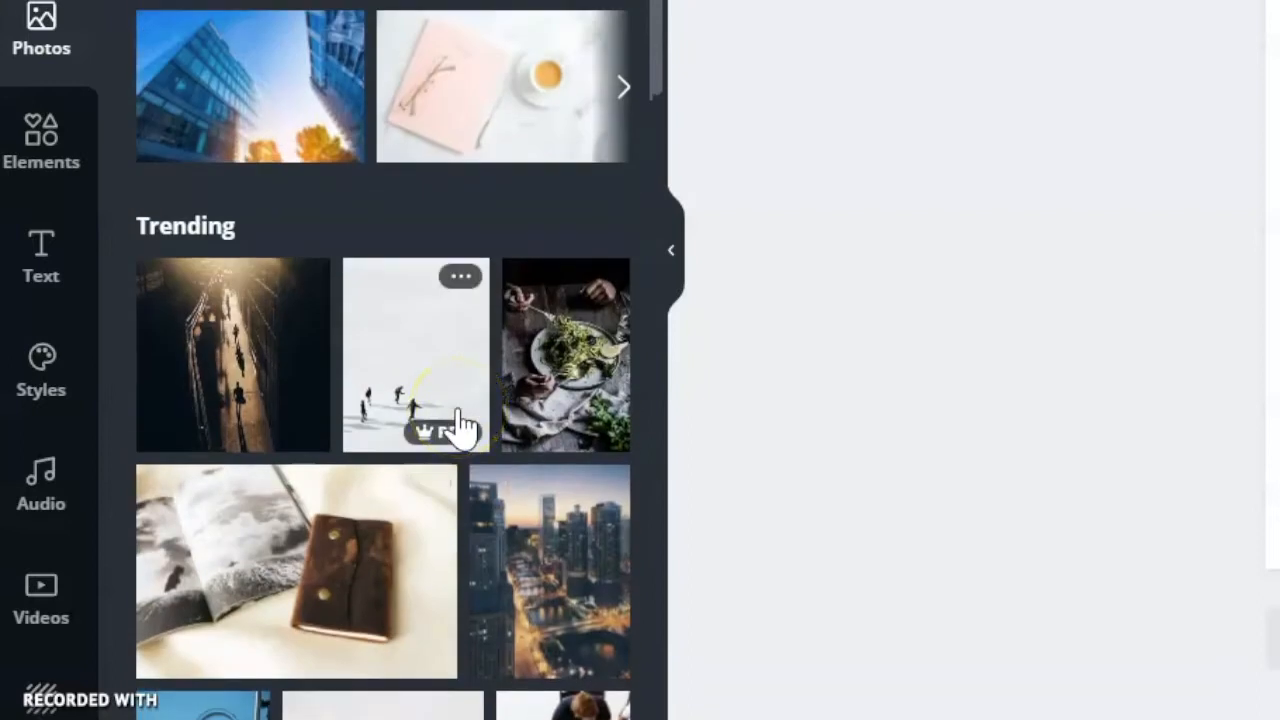
Browse the elements library, from lines, shapes, frames, stickers, charts, grids and gradients to the illustrated collections, and return to the basic shapes.
click(45, 140)
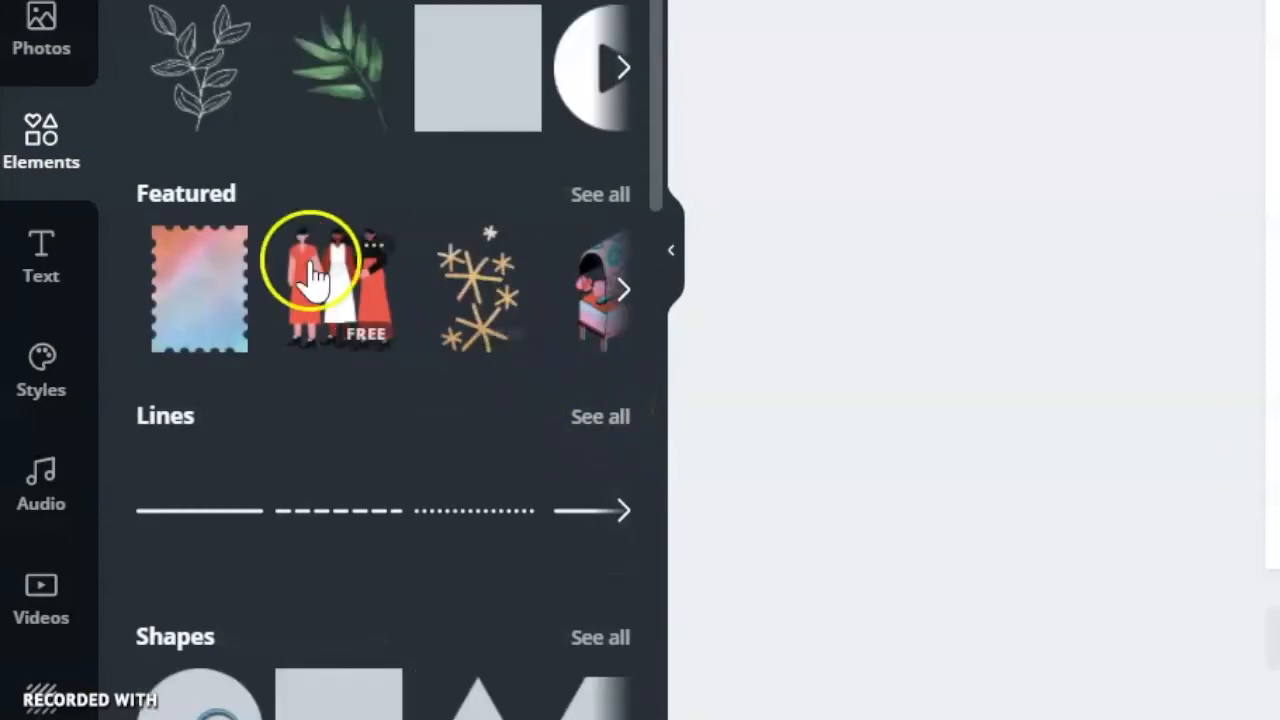
scroll(425, 465, down, 2)
scroll(380, 400, down, 2)
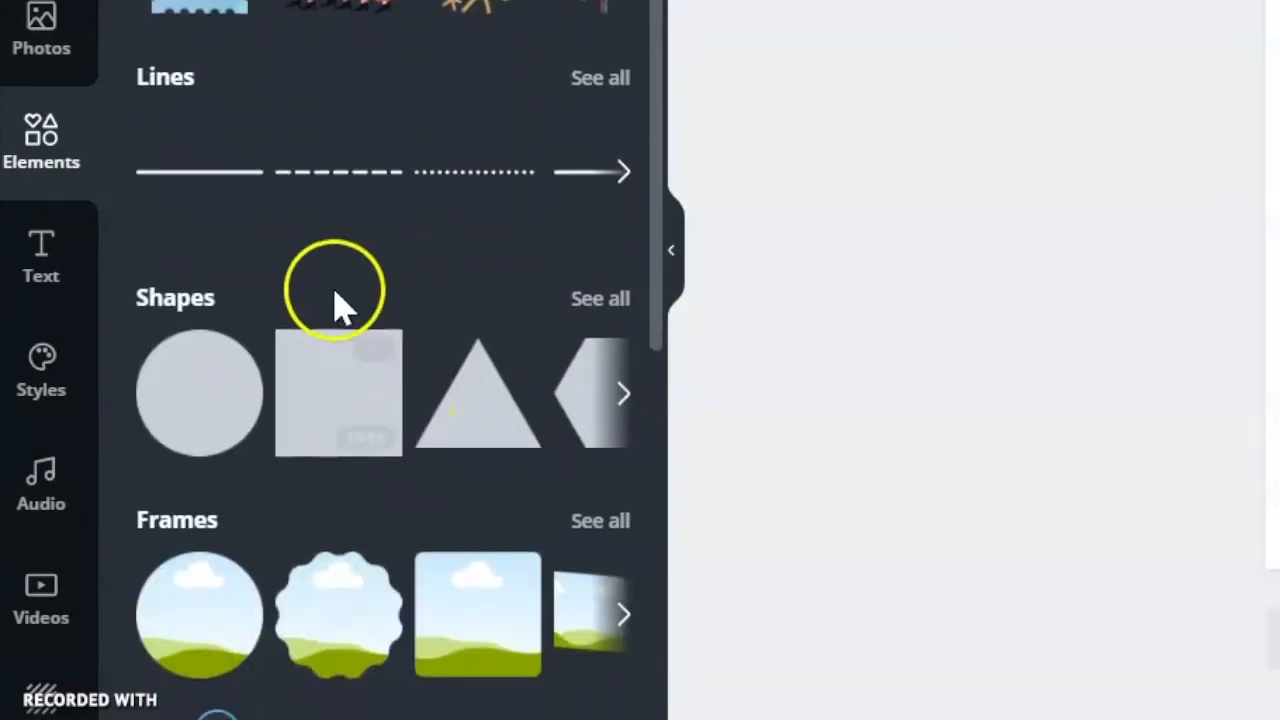
scroll(491, 380, down, 3)
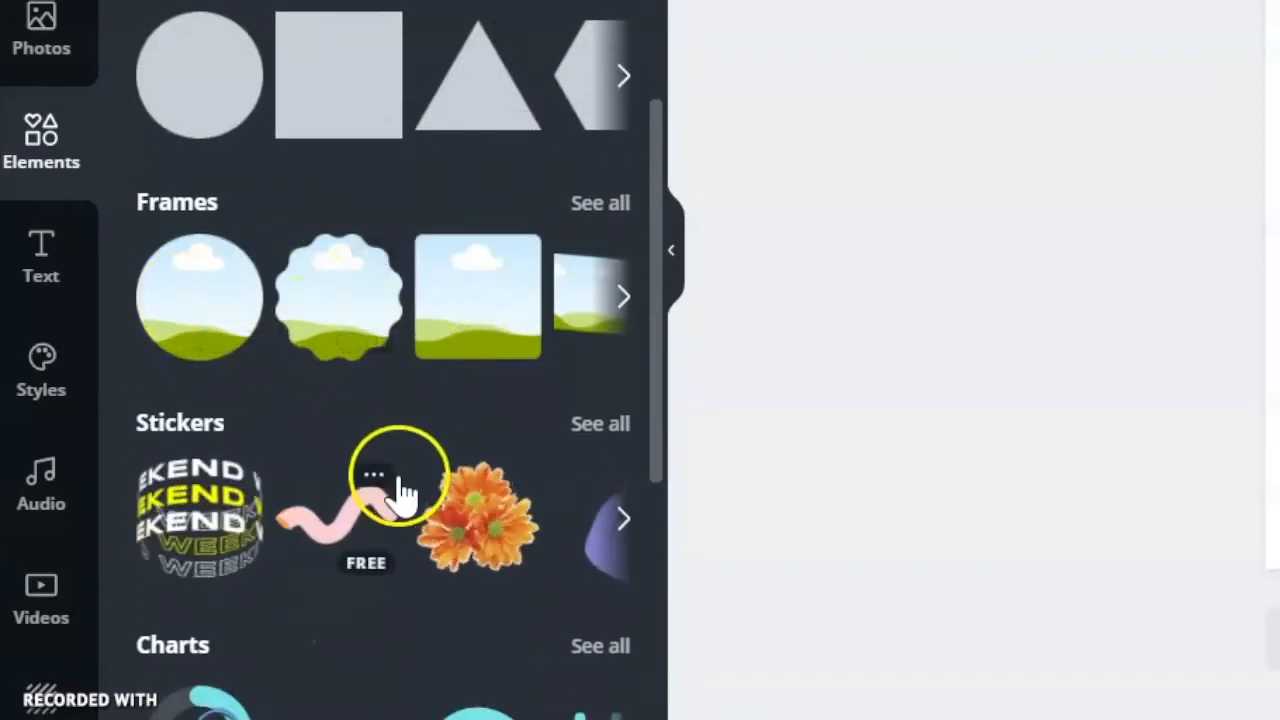
scroll(400, 491, down, 4)
scroll(470, 400, down, 10)
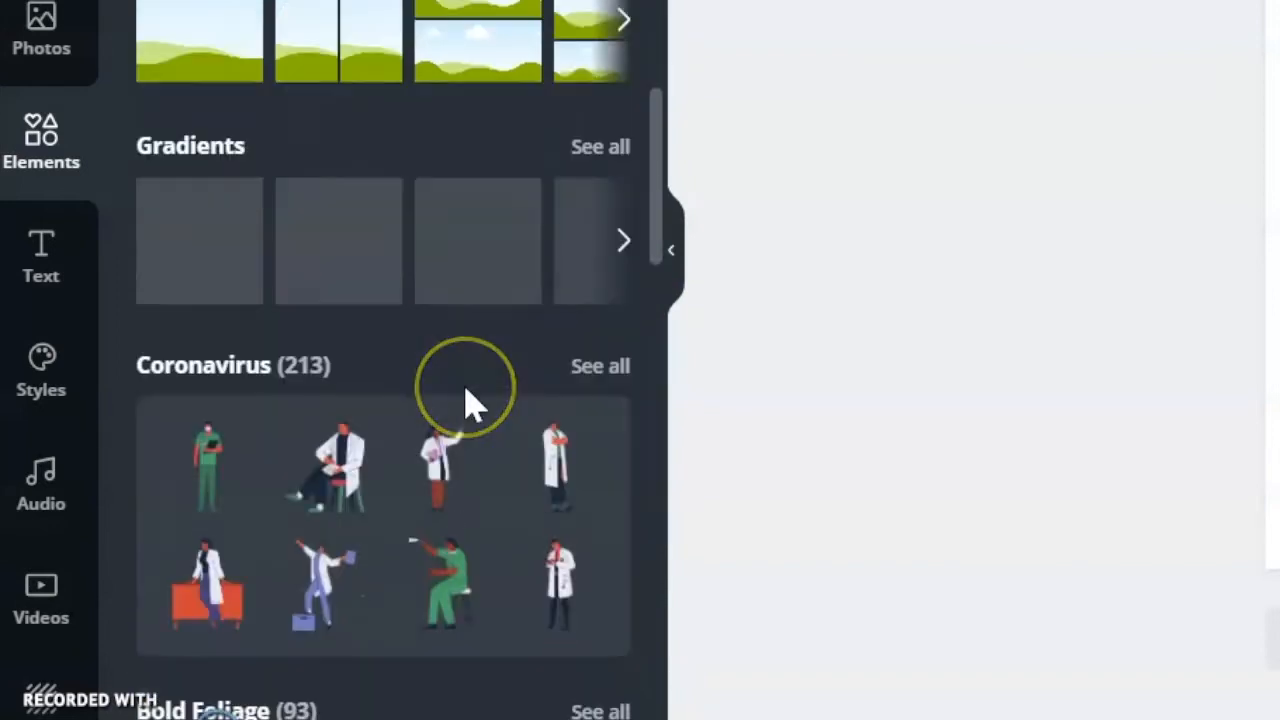
scroll(472, 406, up, 6)
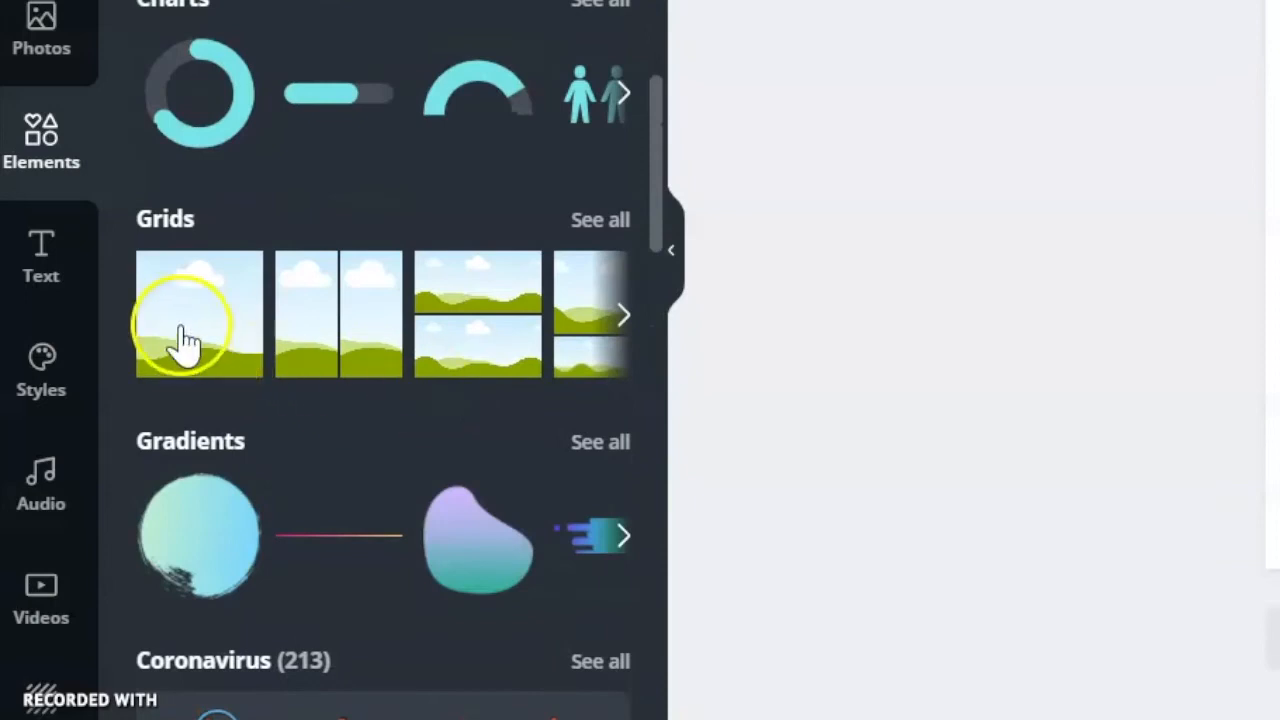
scroll(494, 331, down, 3)
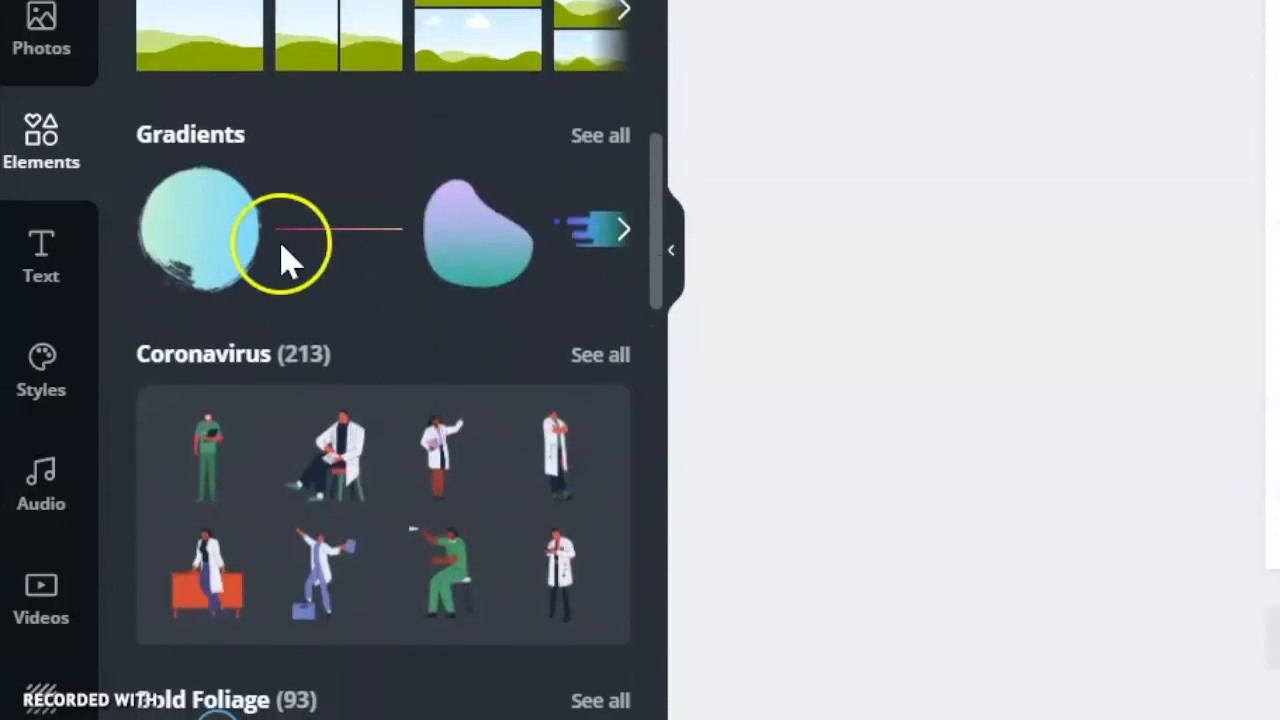
scroll(417, 394, down, 5)
scroll(417, 394, down, 14)
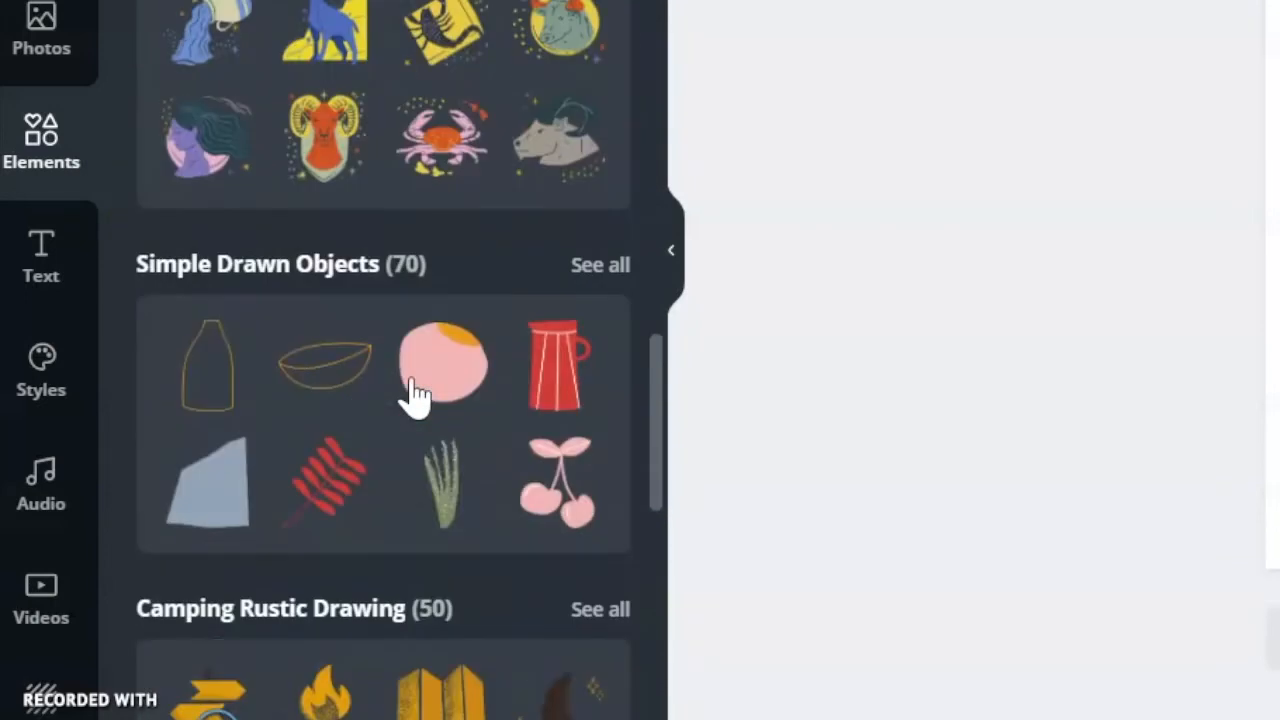
scroll(415, 393, down, 10)
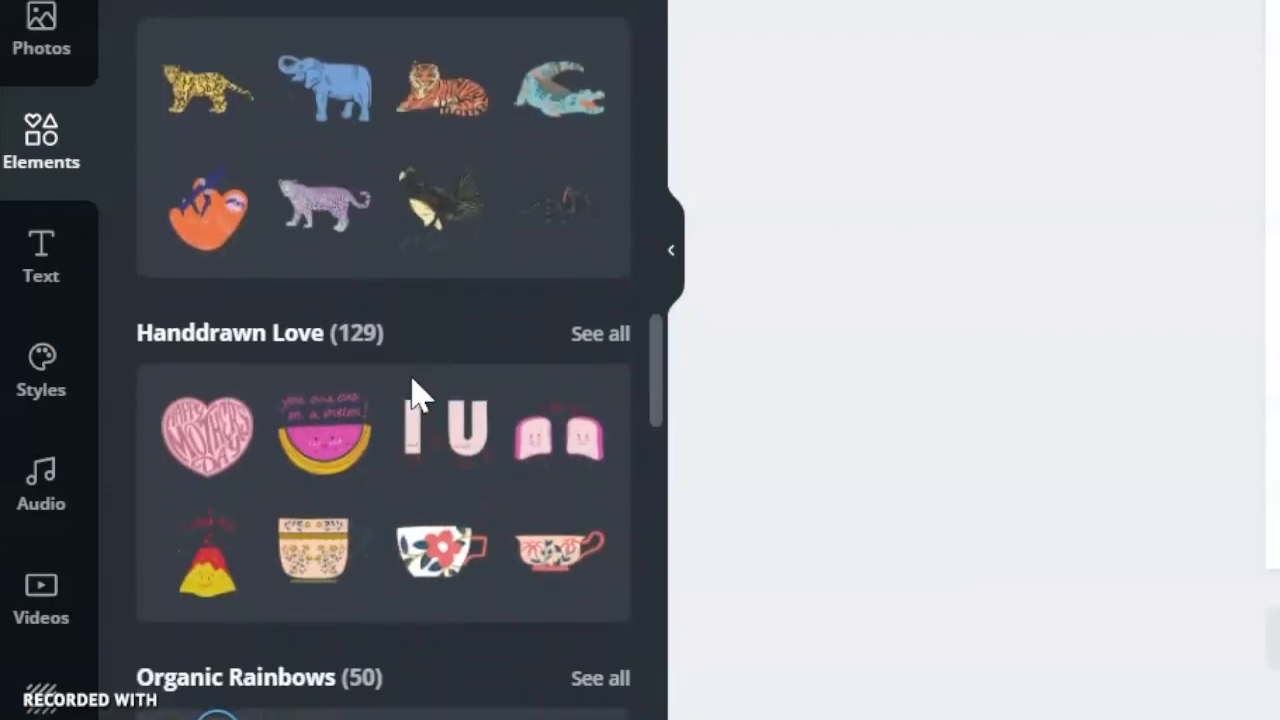
scroll(414, 391, up, 15)
scroll(415, 393, up, 15)
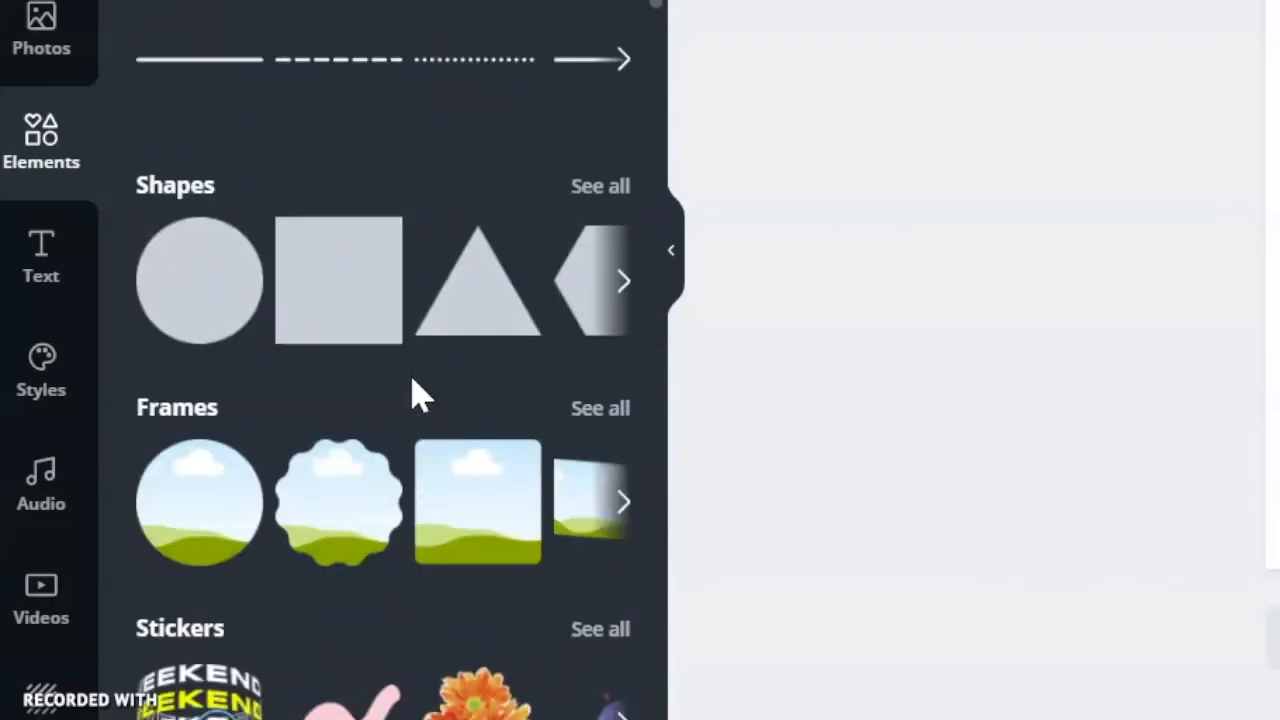
Look through the default text styles, recently used text effects and font combinations.
click(45, 285)
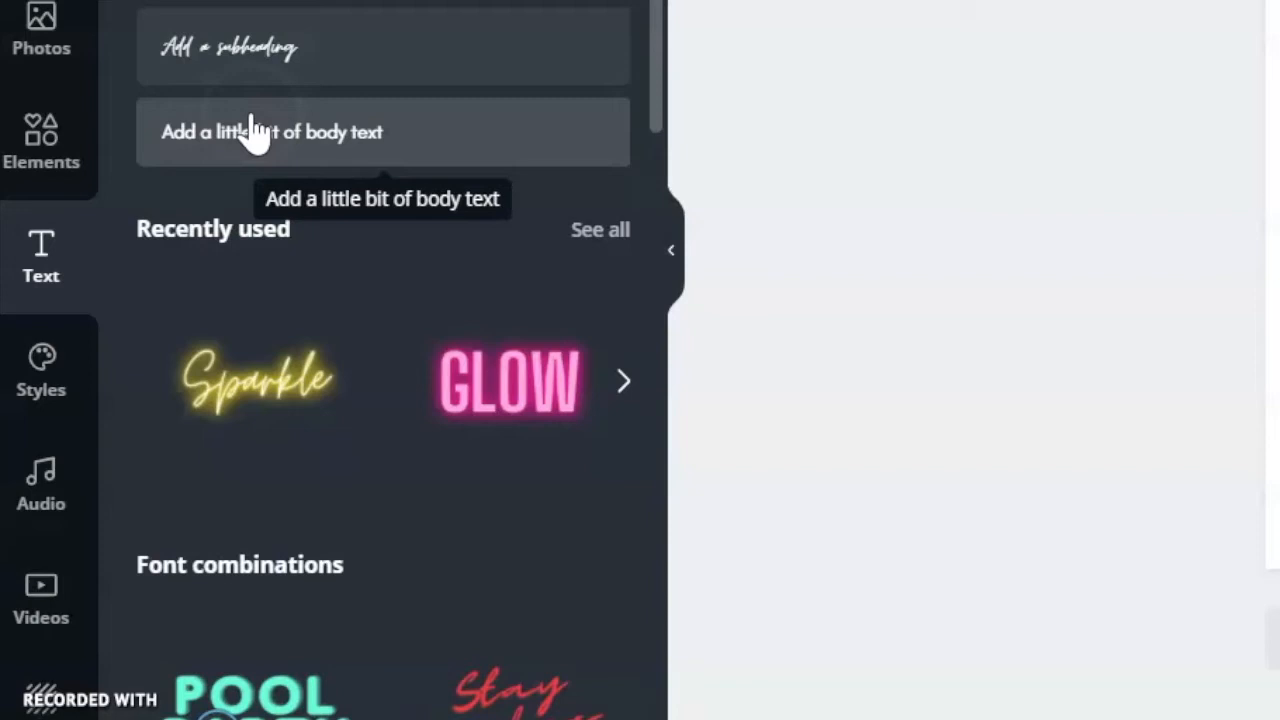
scroll(491, 440, down, 10)
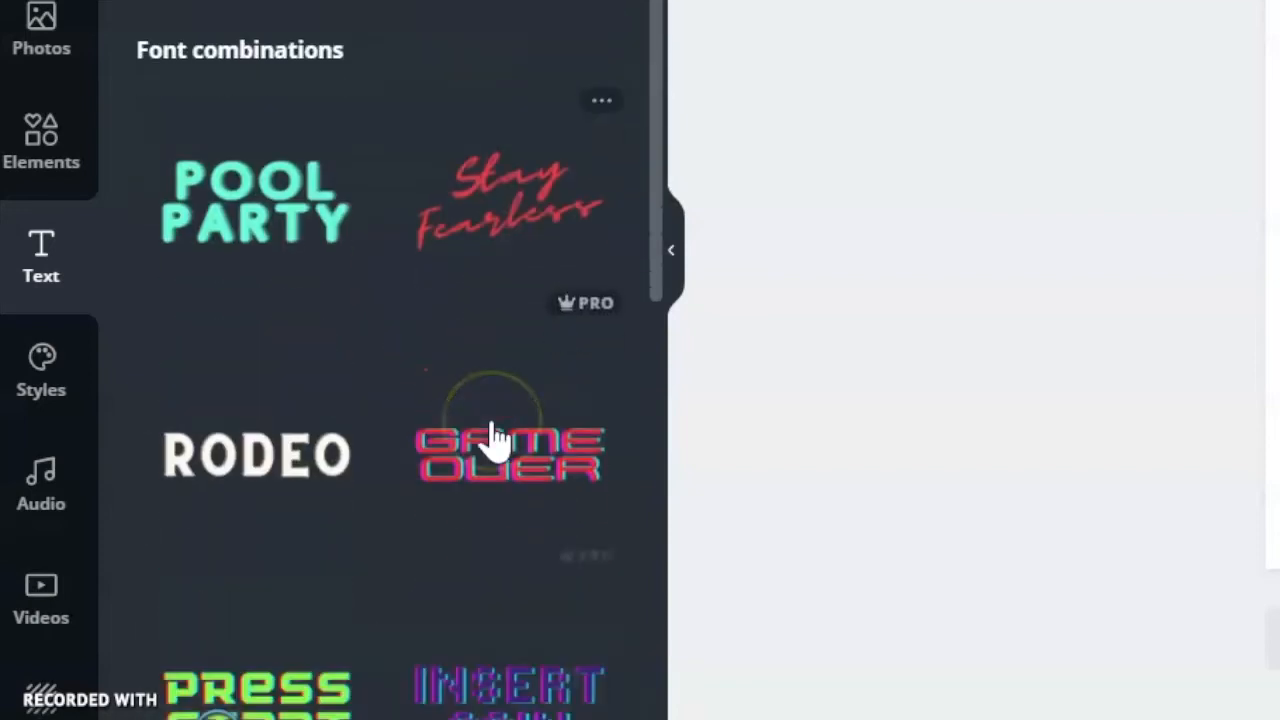
scroll(491, 440, up, 6)
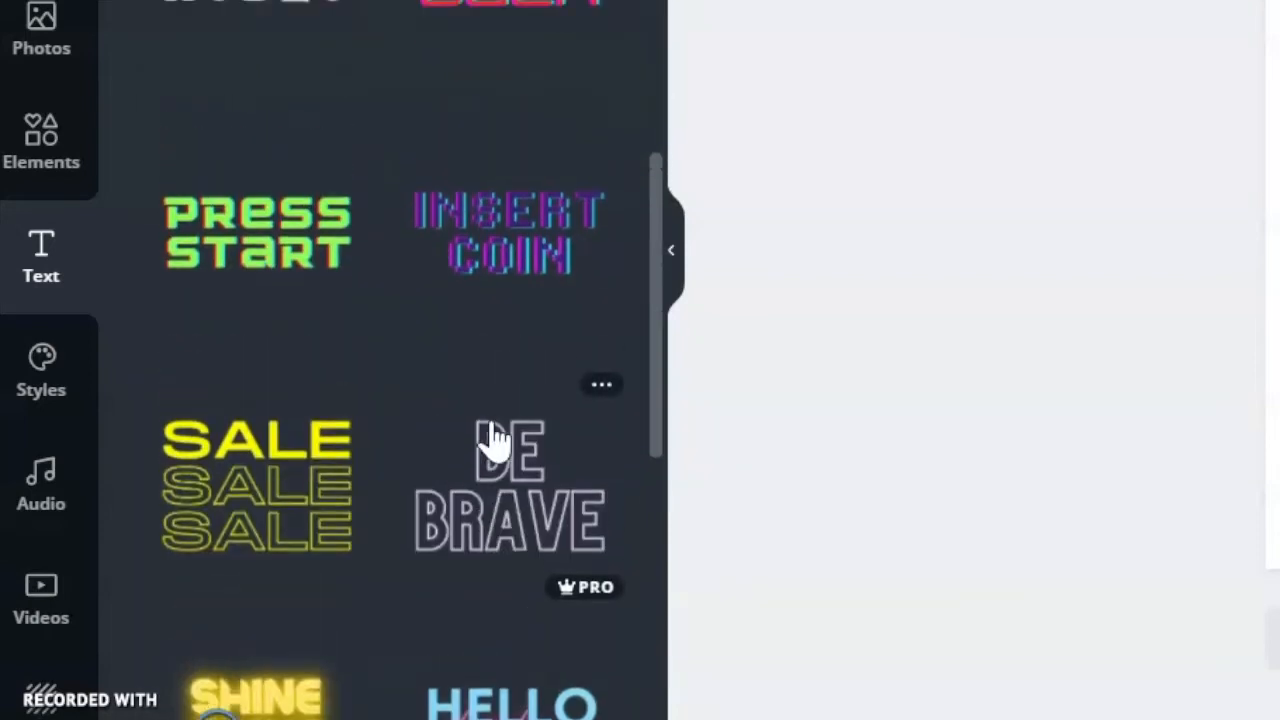
scroll(491, 440, up, 5)
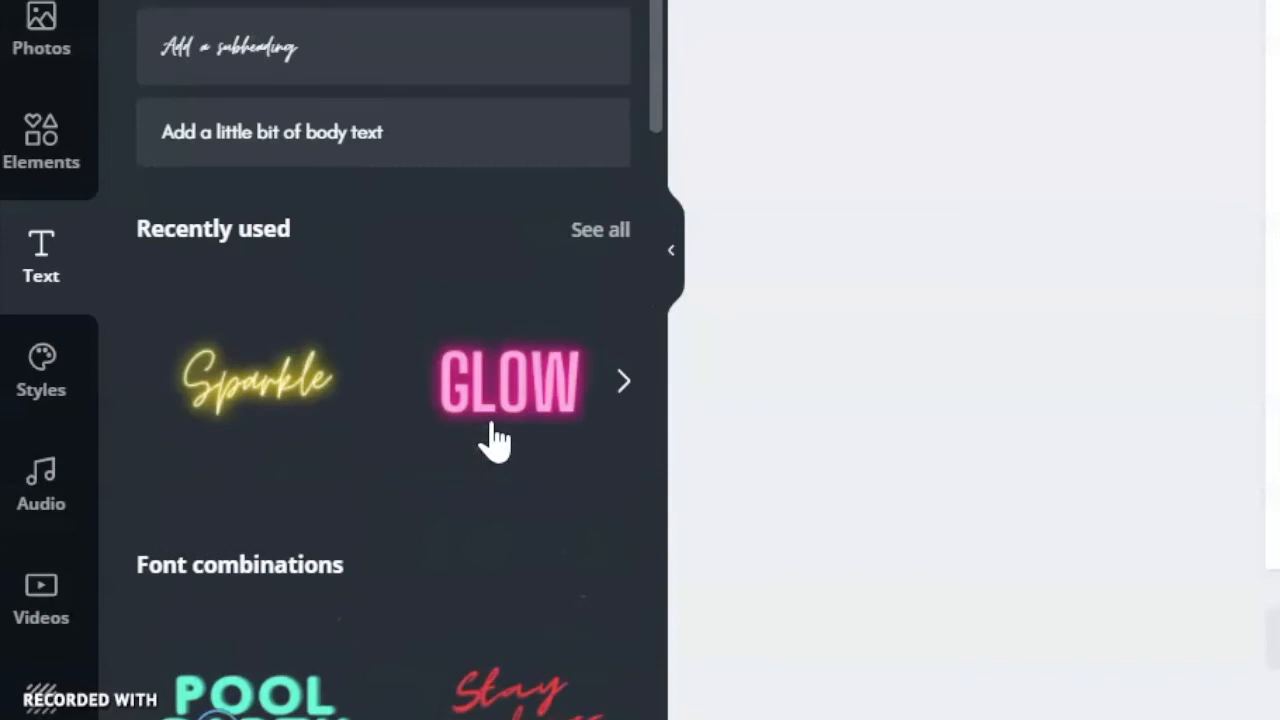
Examine the brand colour palettes and the trending font and colour styles.
click(41, 352)
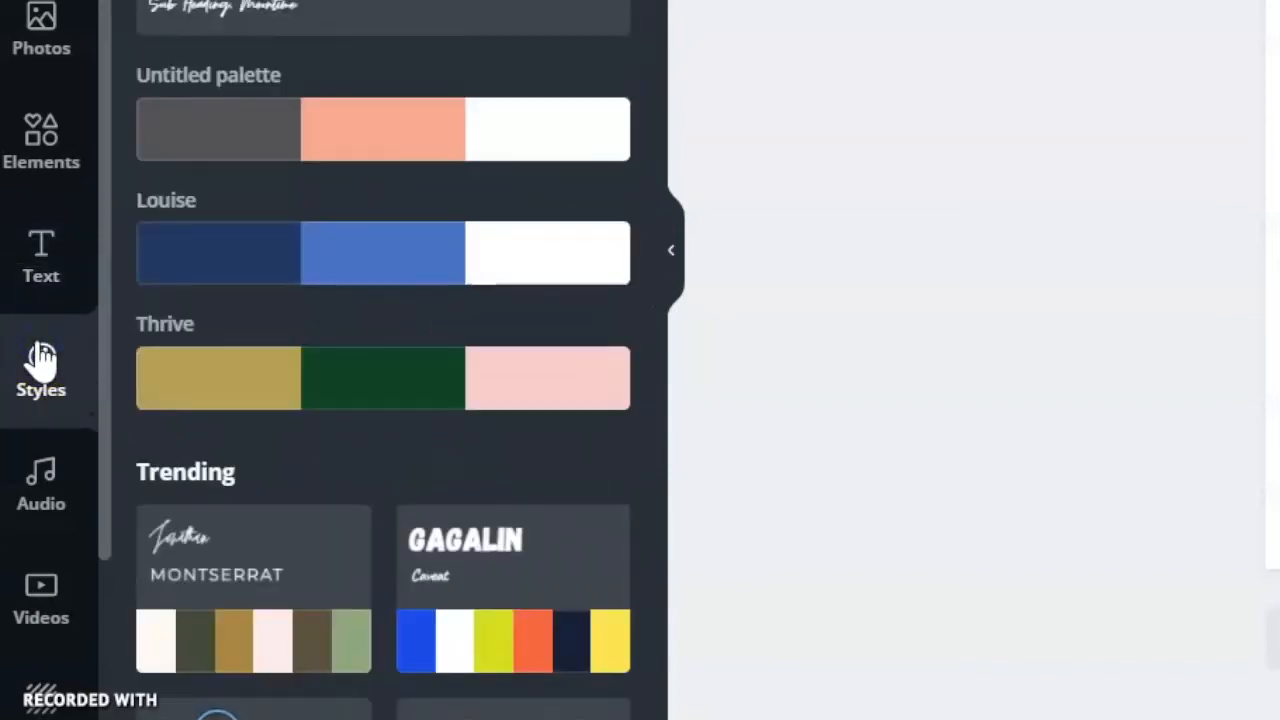
scroll(512, 468, down, 4)
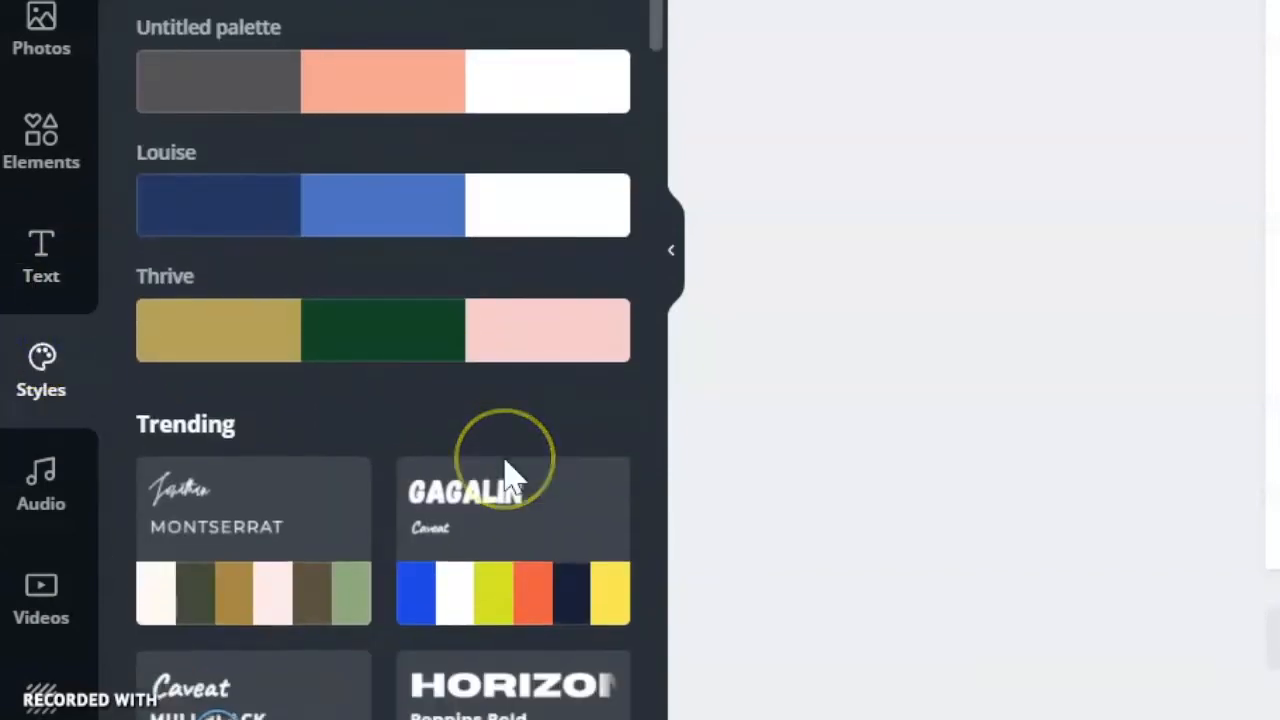
scroll(509, 491, down, 7)
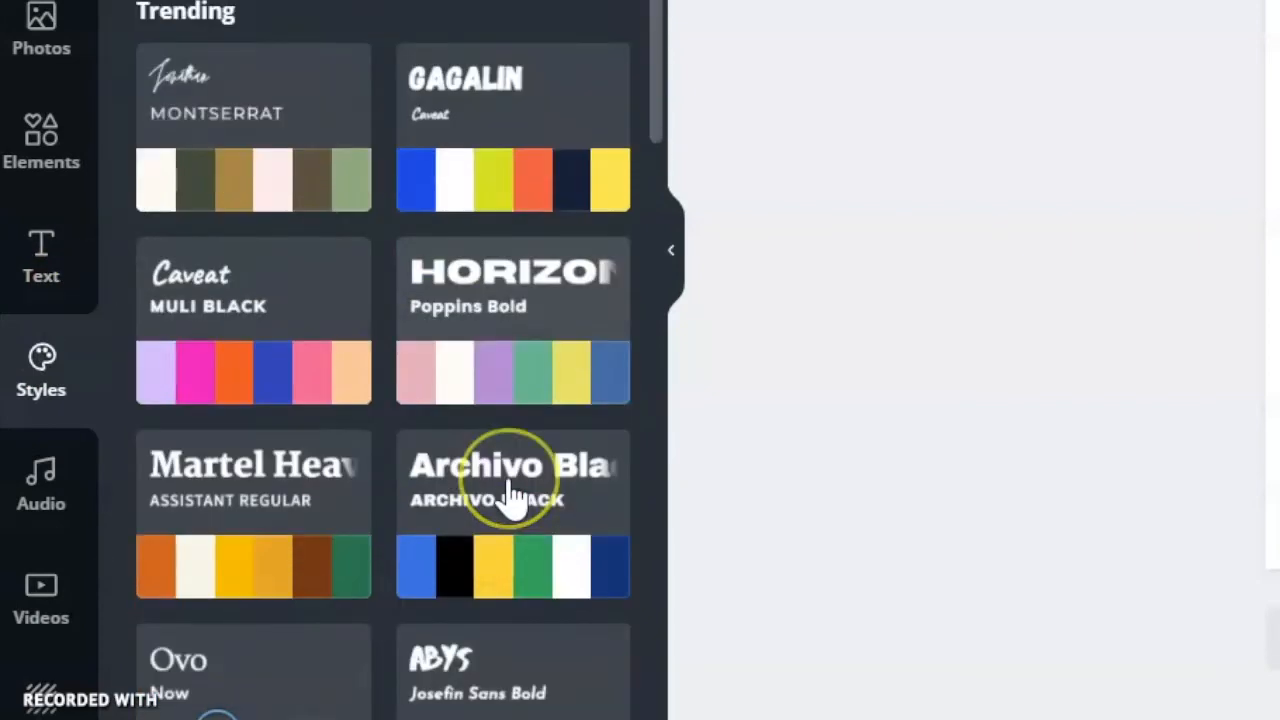
scroll(509, 491, down, 2)
scroll(509, 491, up, 10)
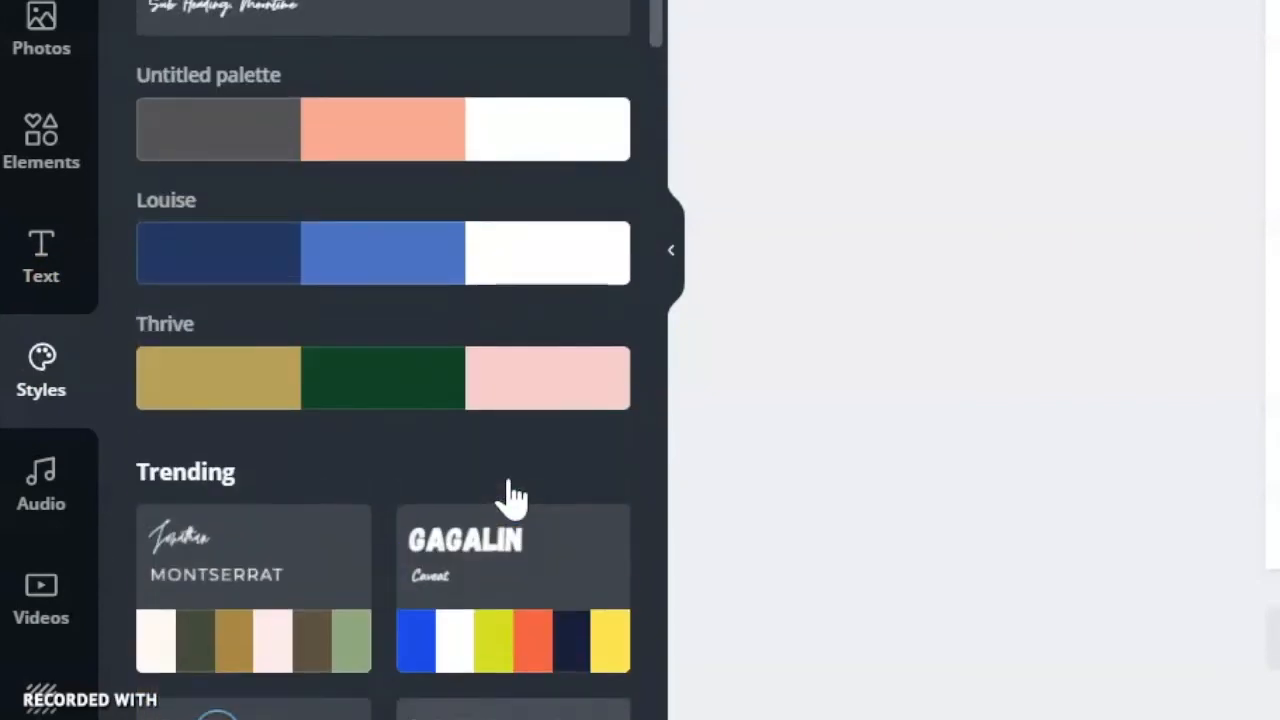
Look through the audio tracks and the stock video categories.
click(33, 506)
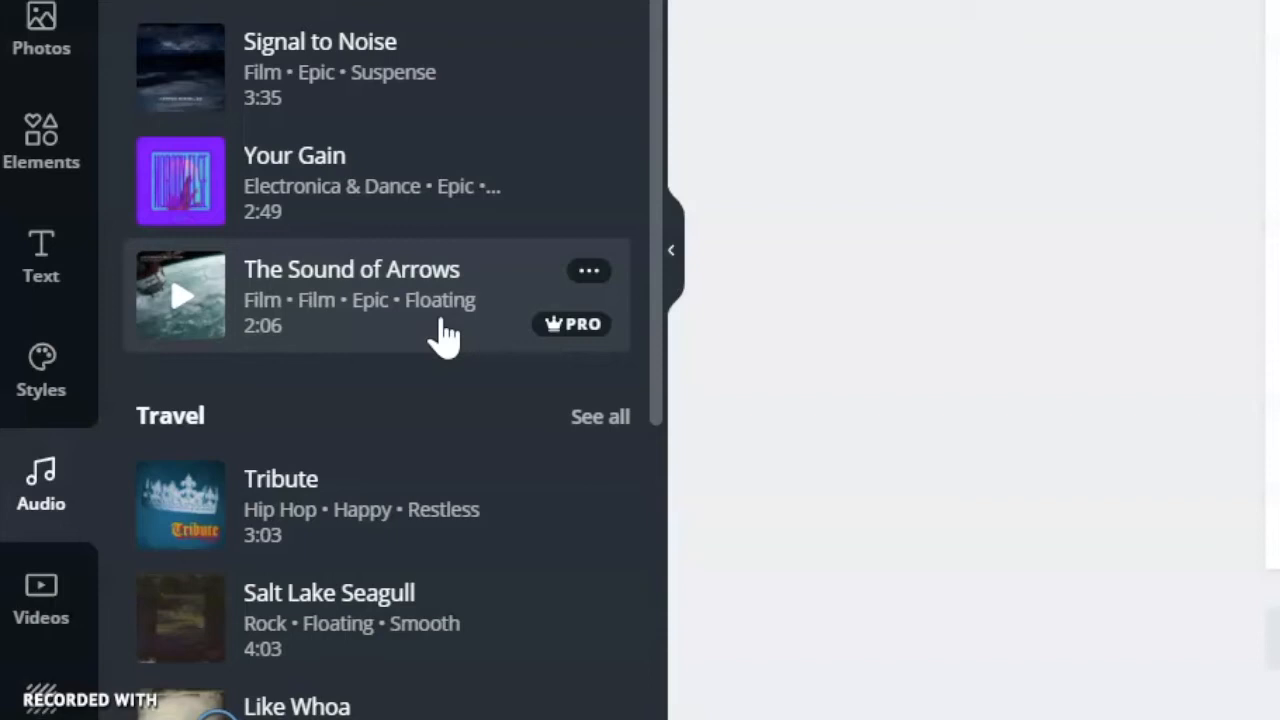
click(40, 591)
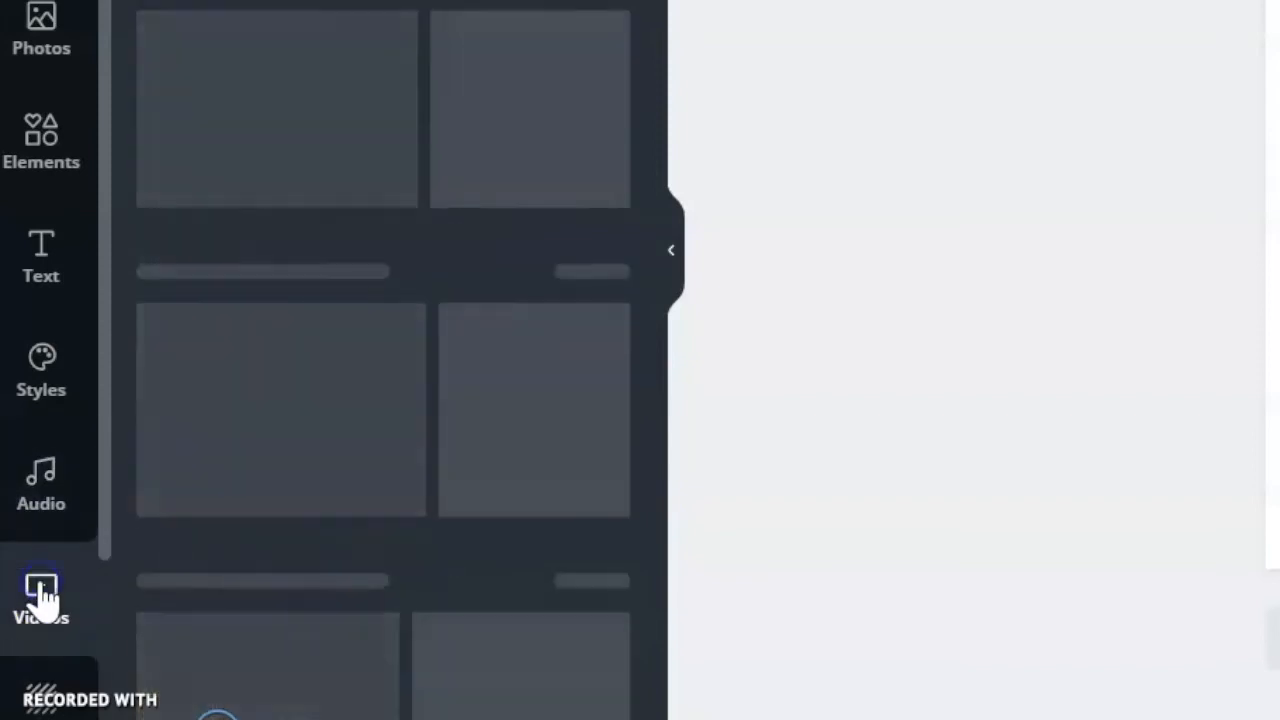
scroll(391, 400, down, 5)
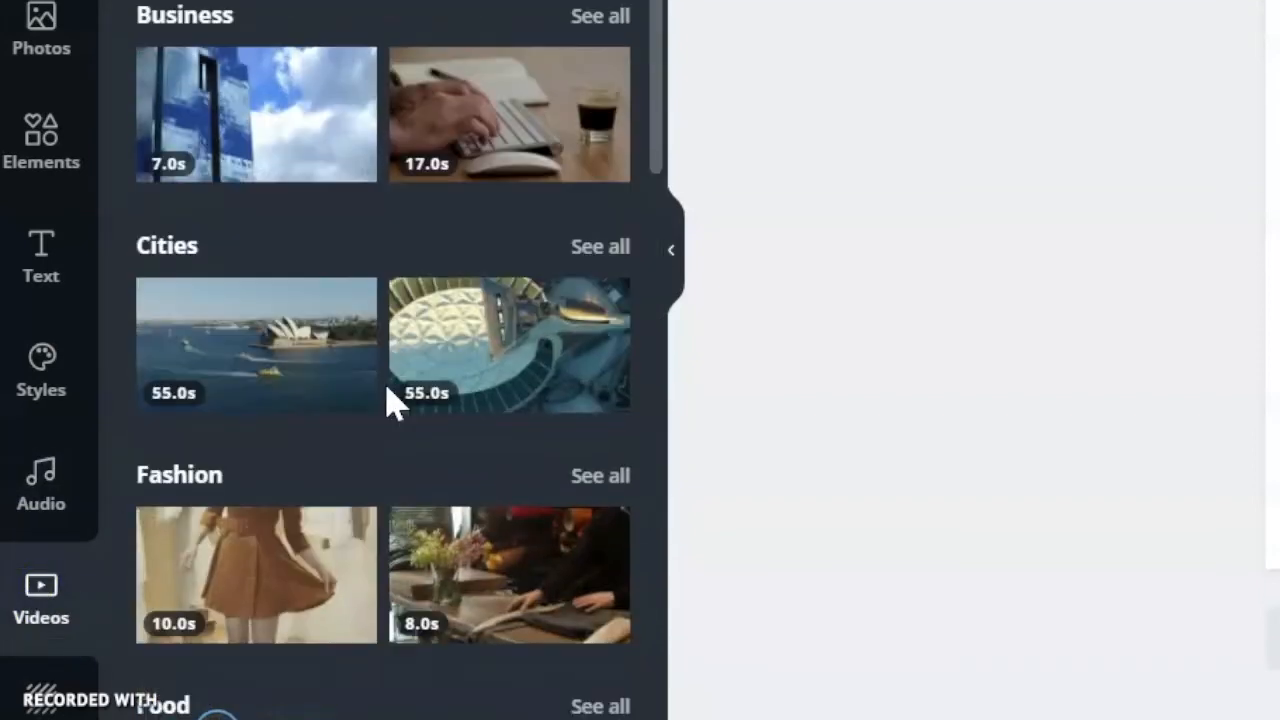
View the background categories and the additional apps and integrations.
scroll(26, 491, down, 3)
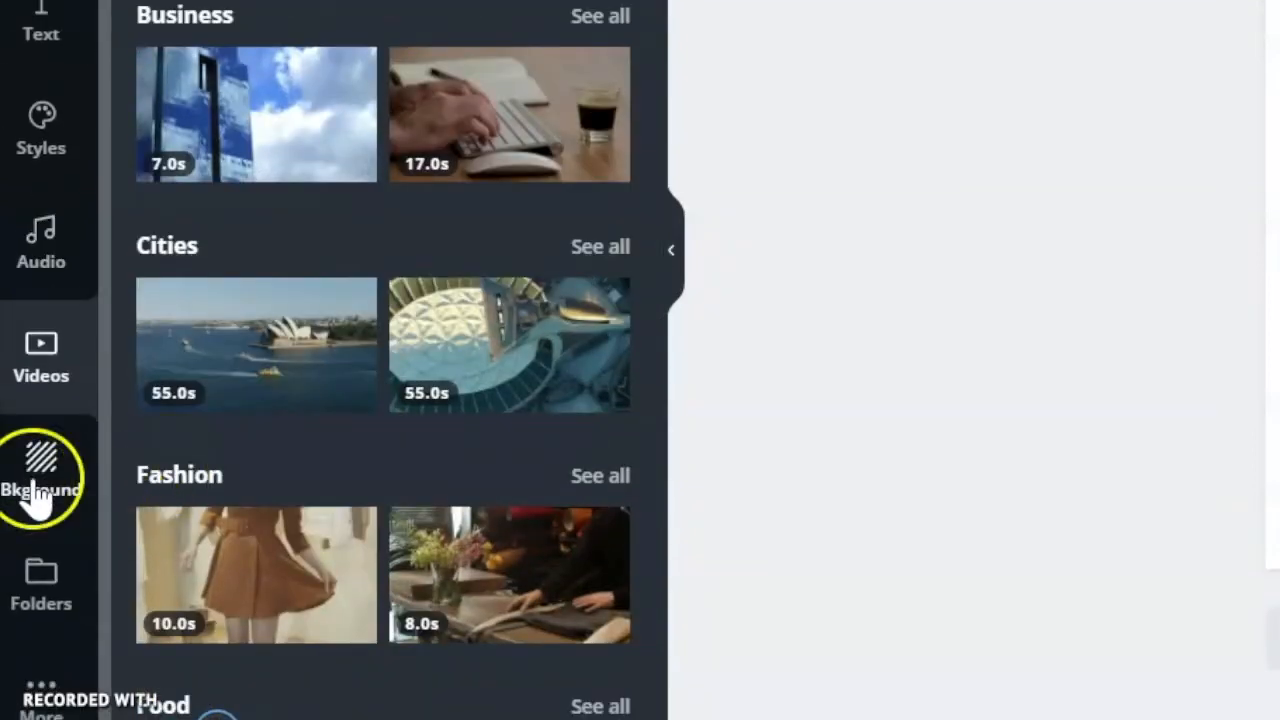
click(37, 497)
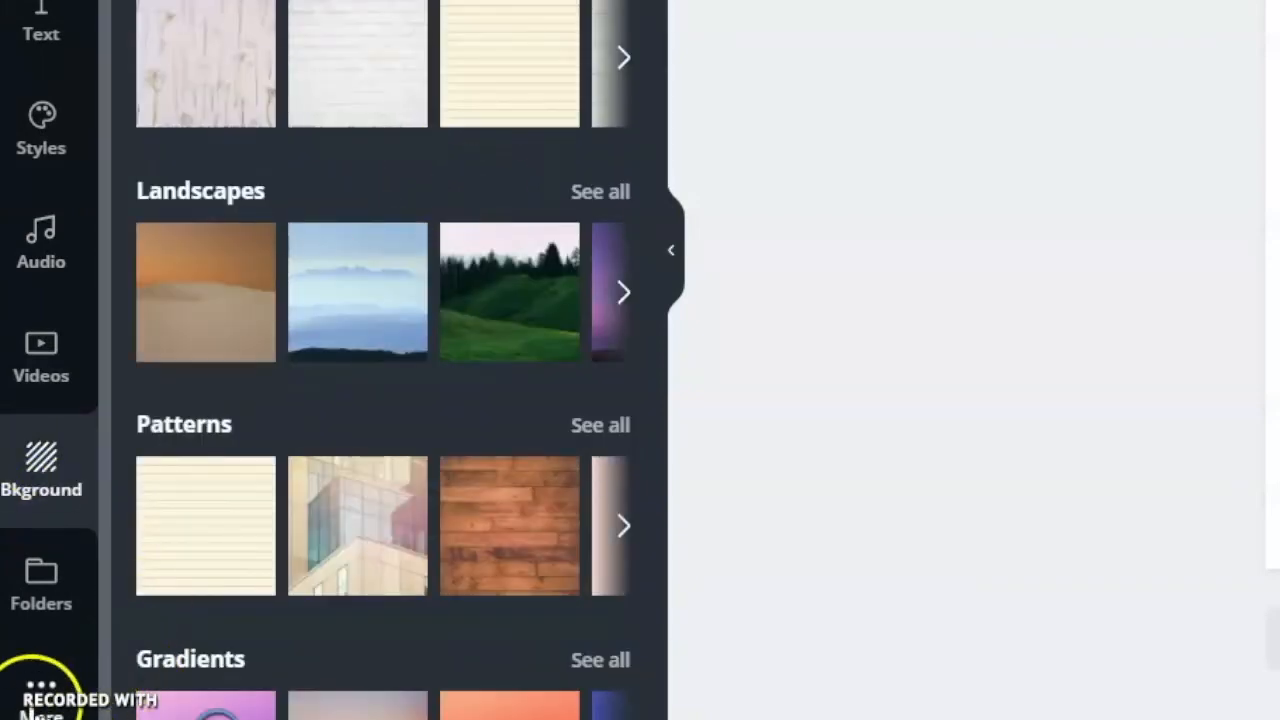
click(28, 708)
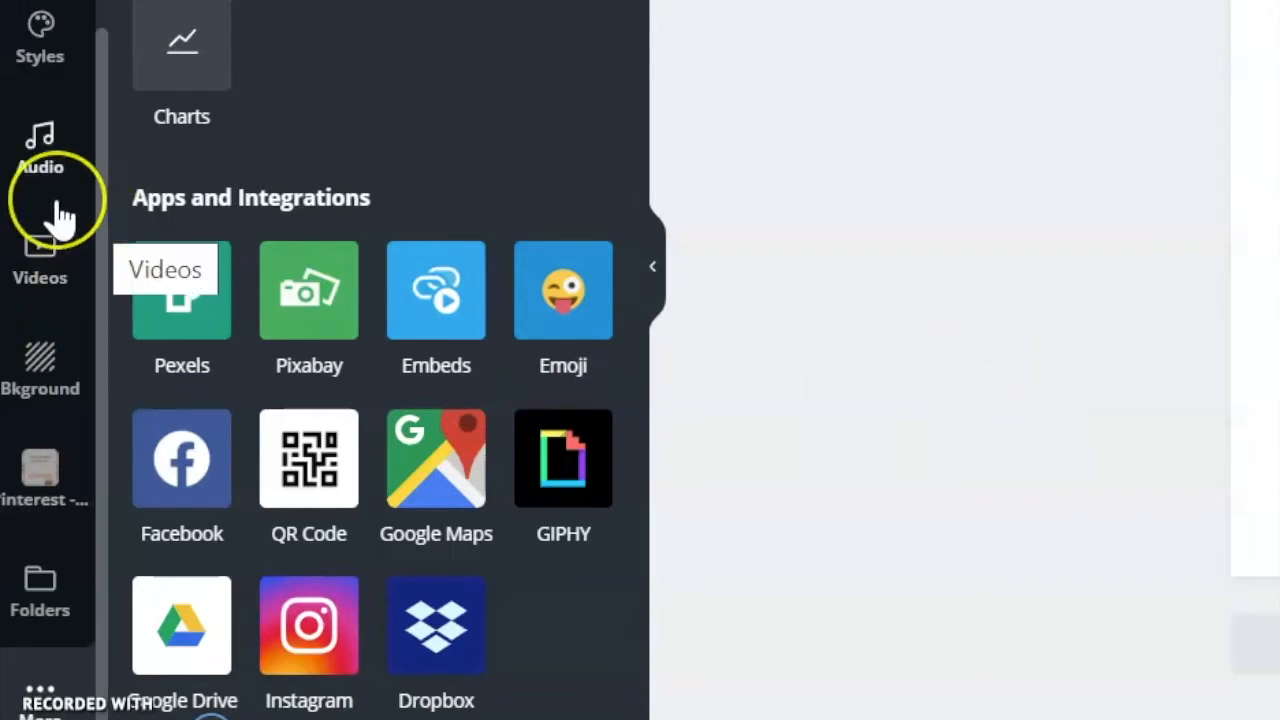
Apply the recently used template "The key to success is to begin before you are ready" to the blank Facebook post.
scroll(62, 214, up, 3)
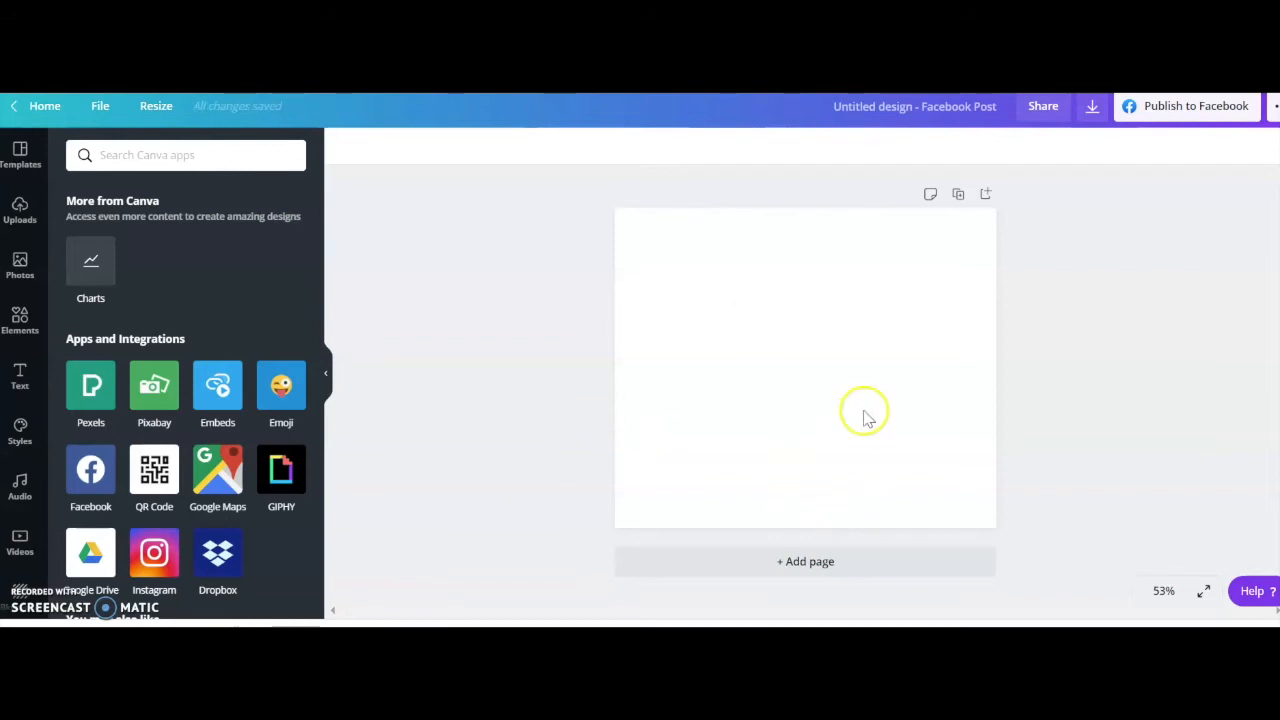
click(21, 155)
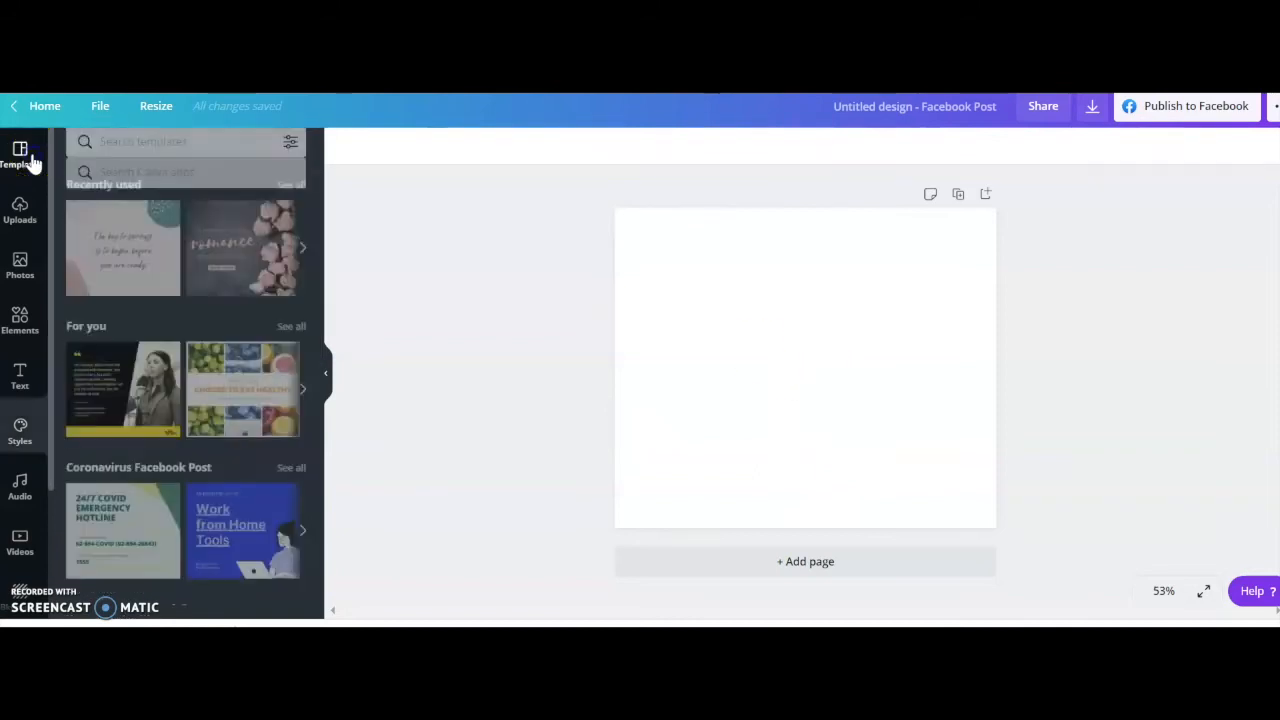
click(118, 247)
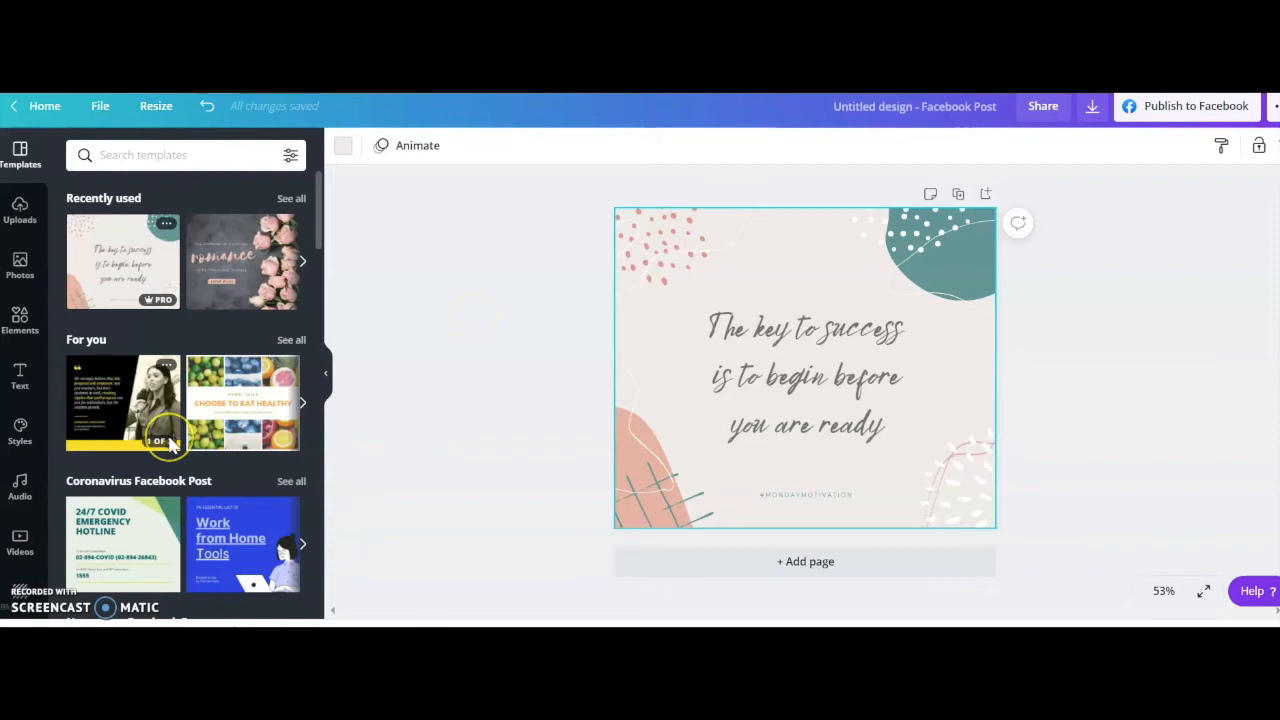
Browse the Facebook post template categories, from coronavirus and newsroom to the seasonal and holiday ones, and the full list of templates below them.
scroll(170, 447, down, 5)
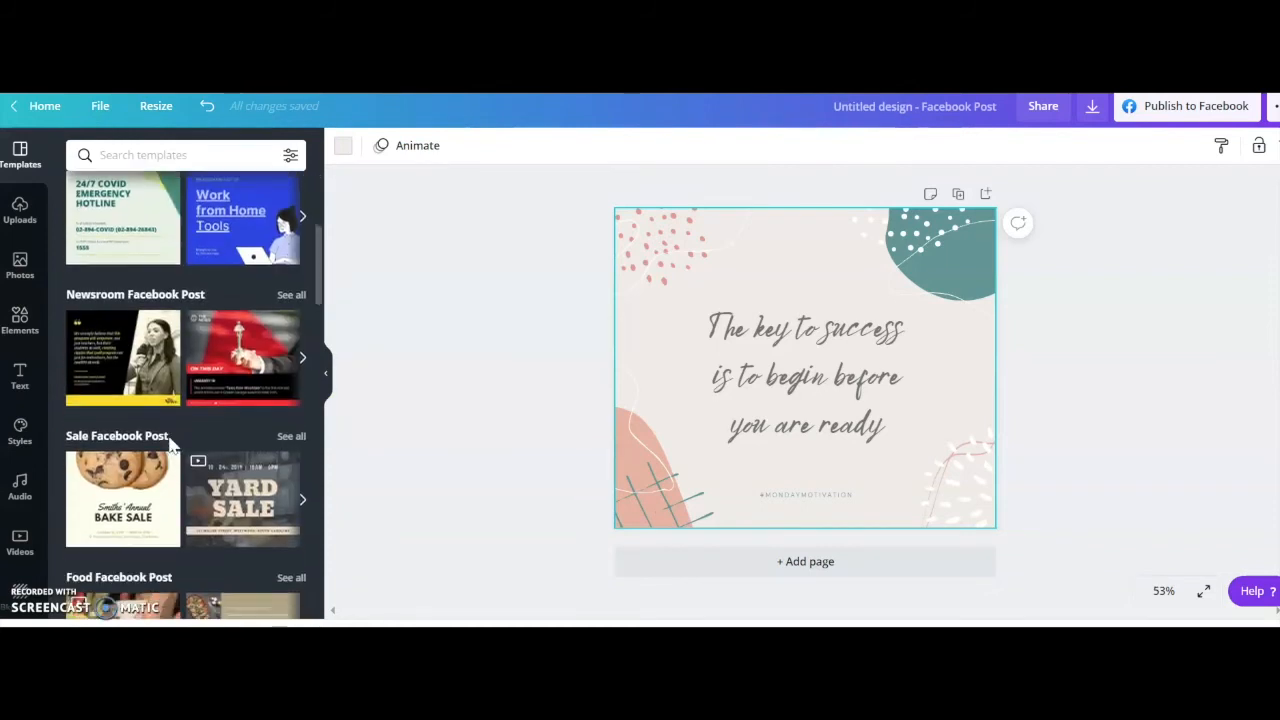
scroll(169, 440, down, 4)
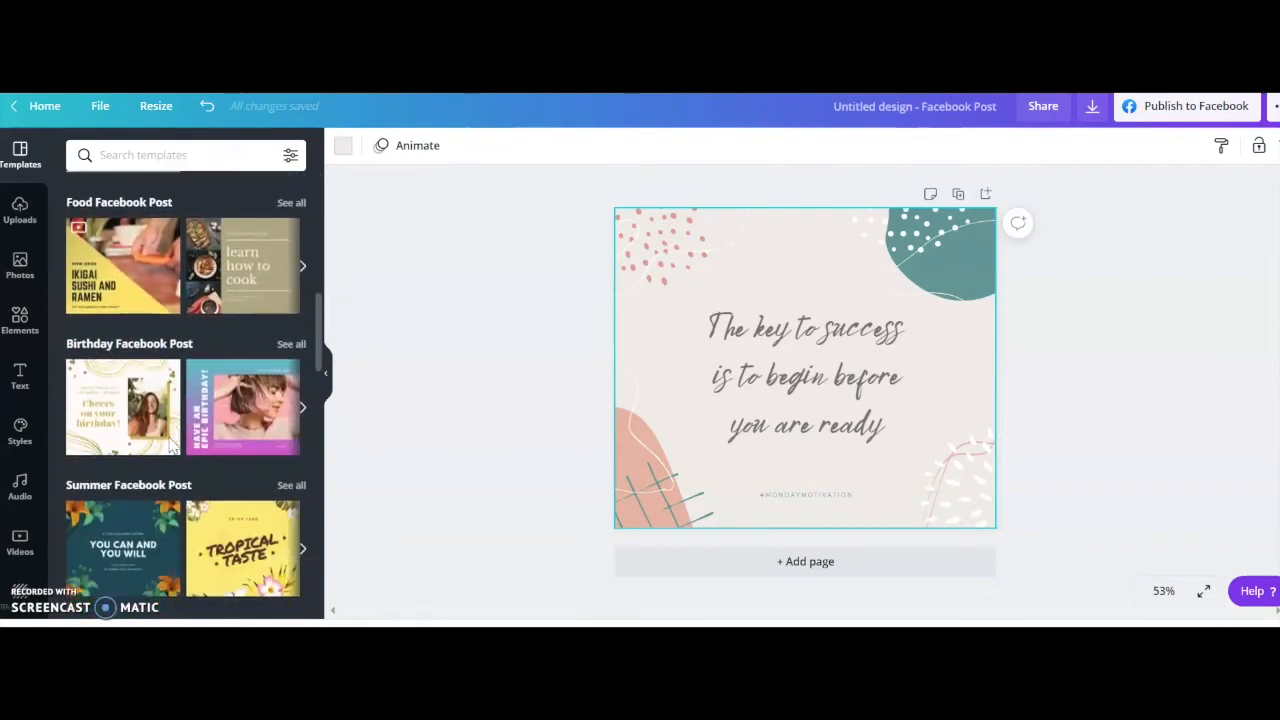
scroll(170, 446, down, 2)
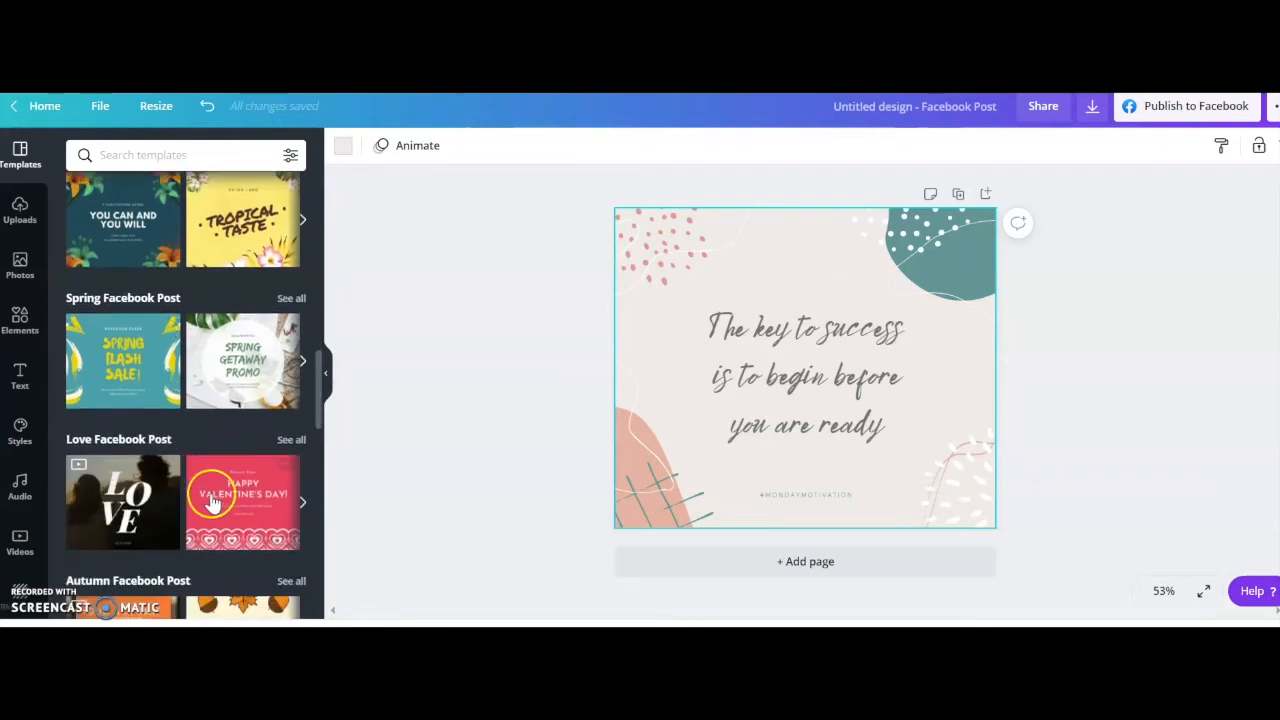
scroll(212, 505, down, 2)
scroll(212, 505, down, 4)
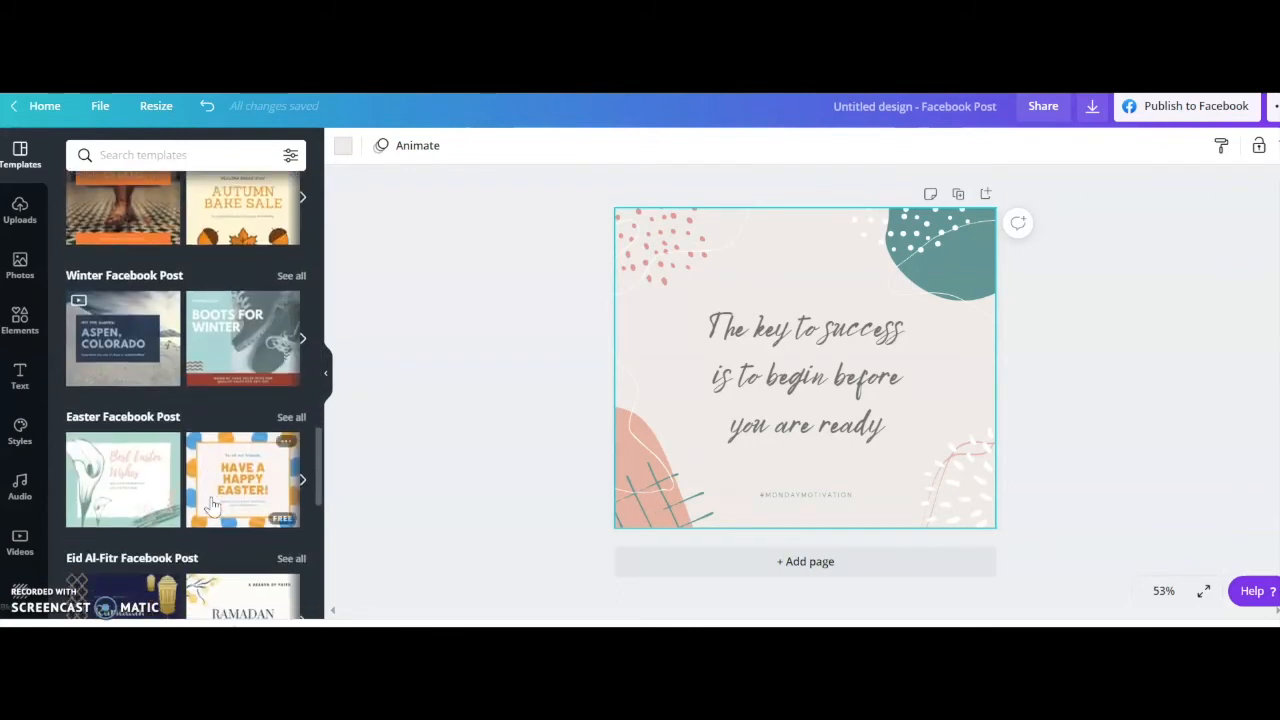
scroll(212, 505, down, 4)
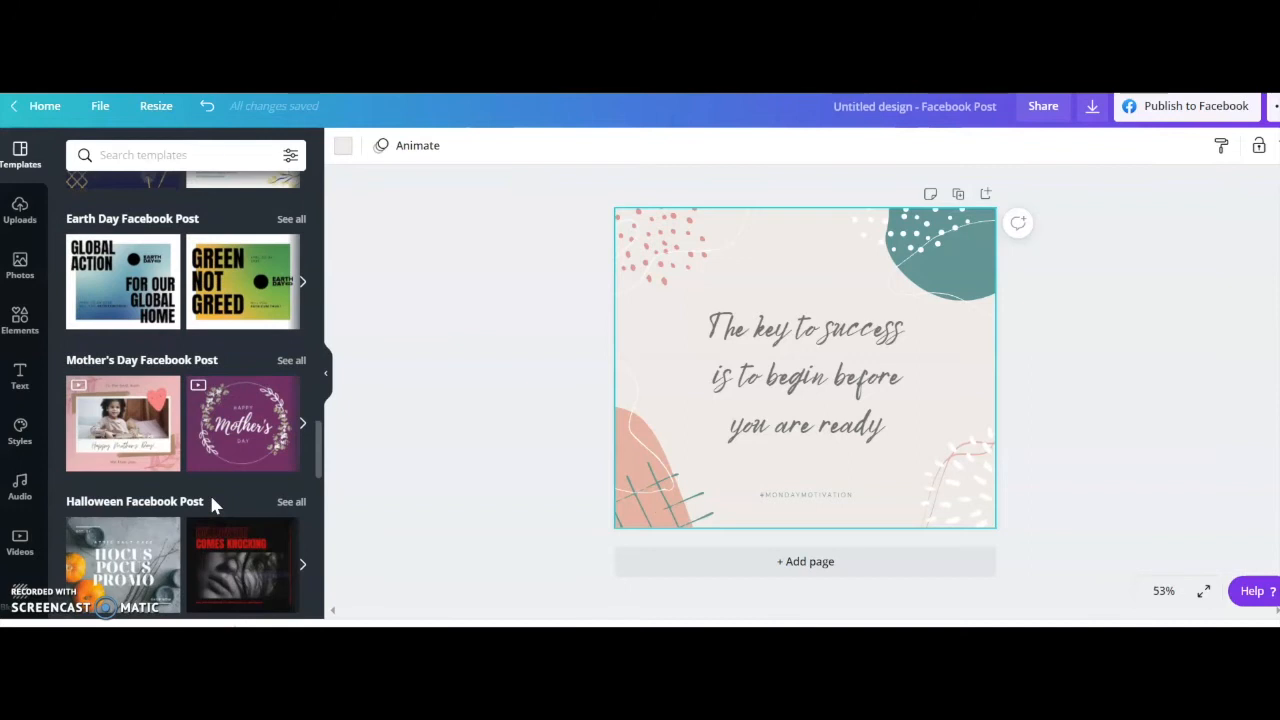
scroll(212, 505, down, 3)
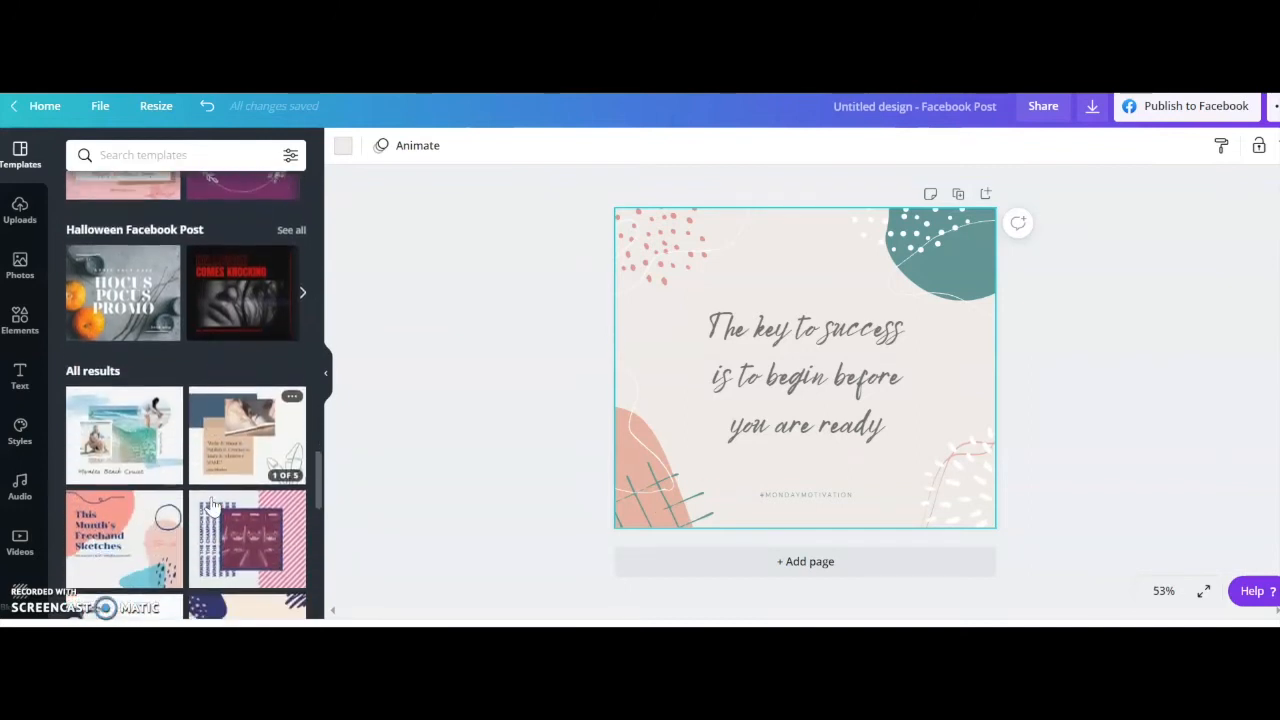
scroll(212, 505, down, 3)
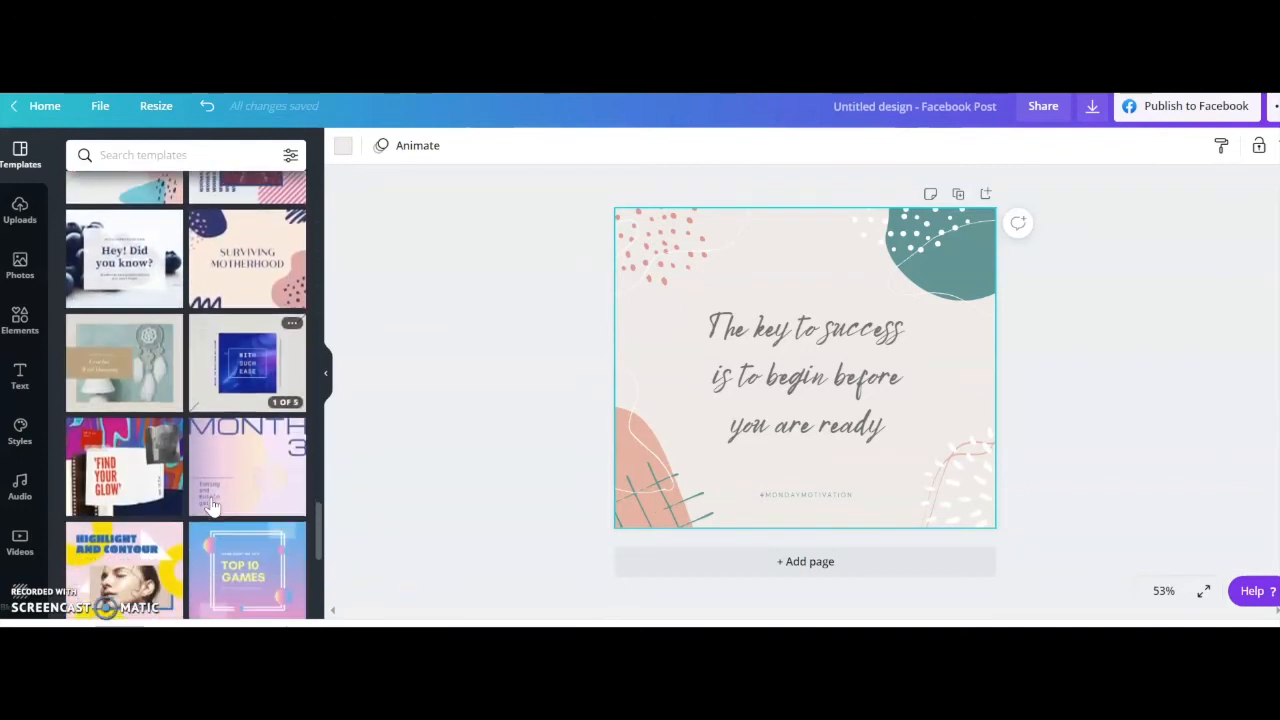
Try the engagement "Congratulations!" template with the couple photo on the post, and undo back to the blank page.
scroll(212, 505, down, 3)
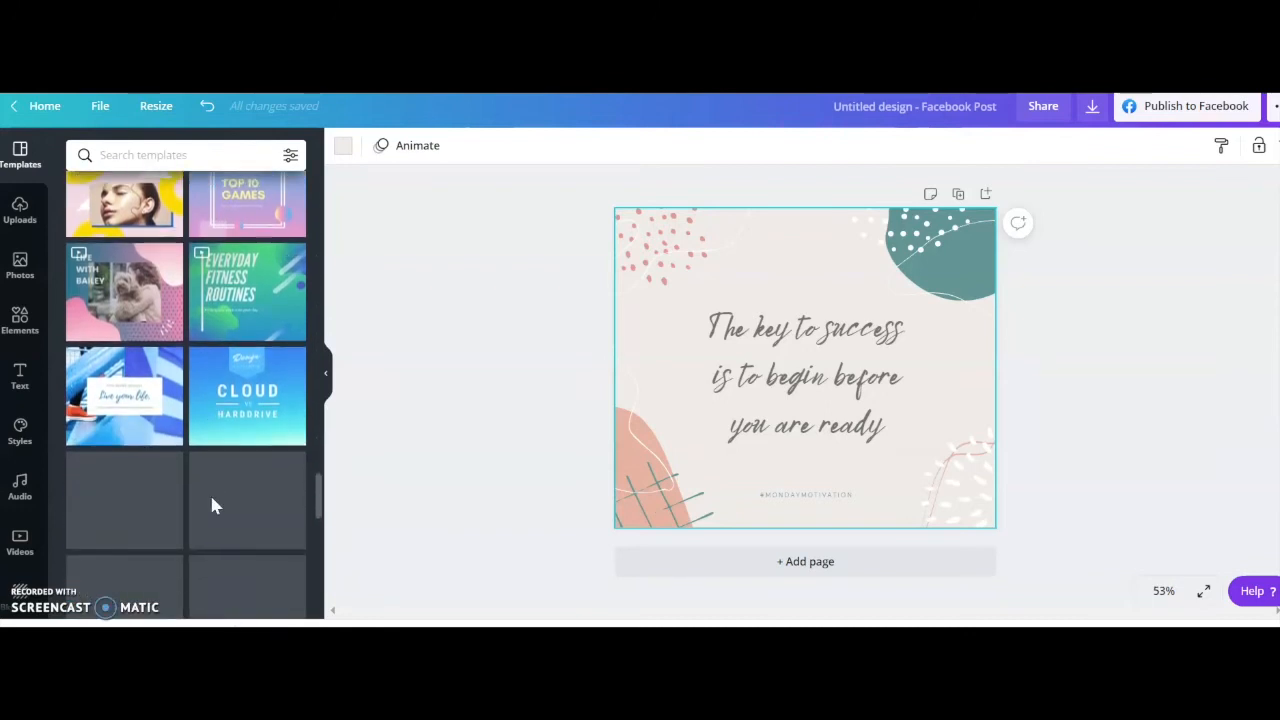
scroll(212, 505, down, 8)
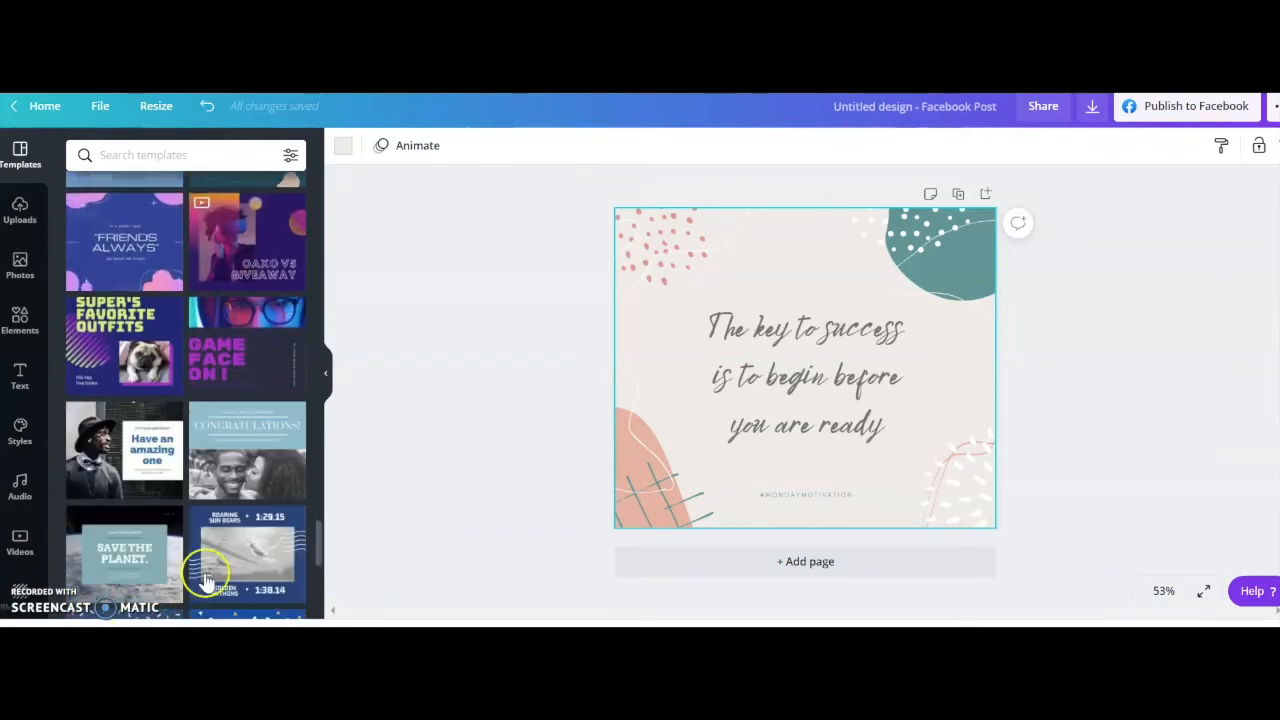
scroll(205, 580, down, 3)
scroll(205, 580, down, 5)
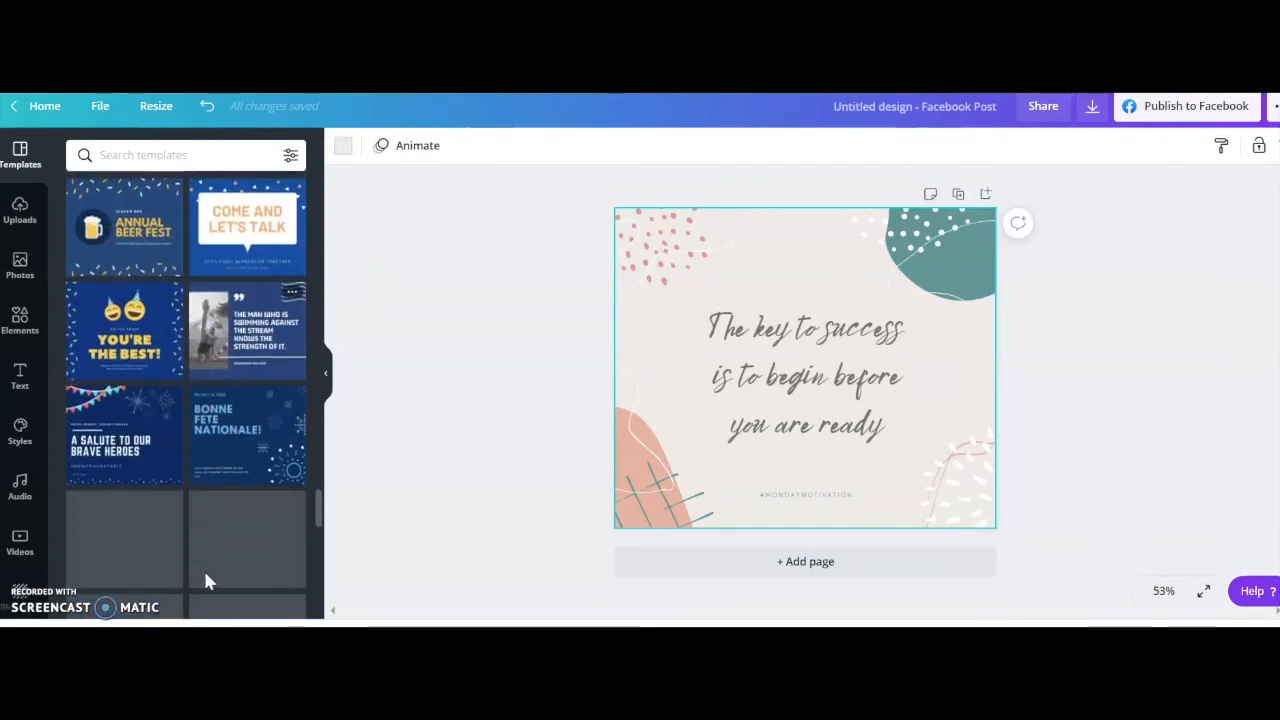
click(197, 418)
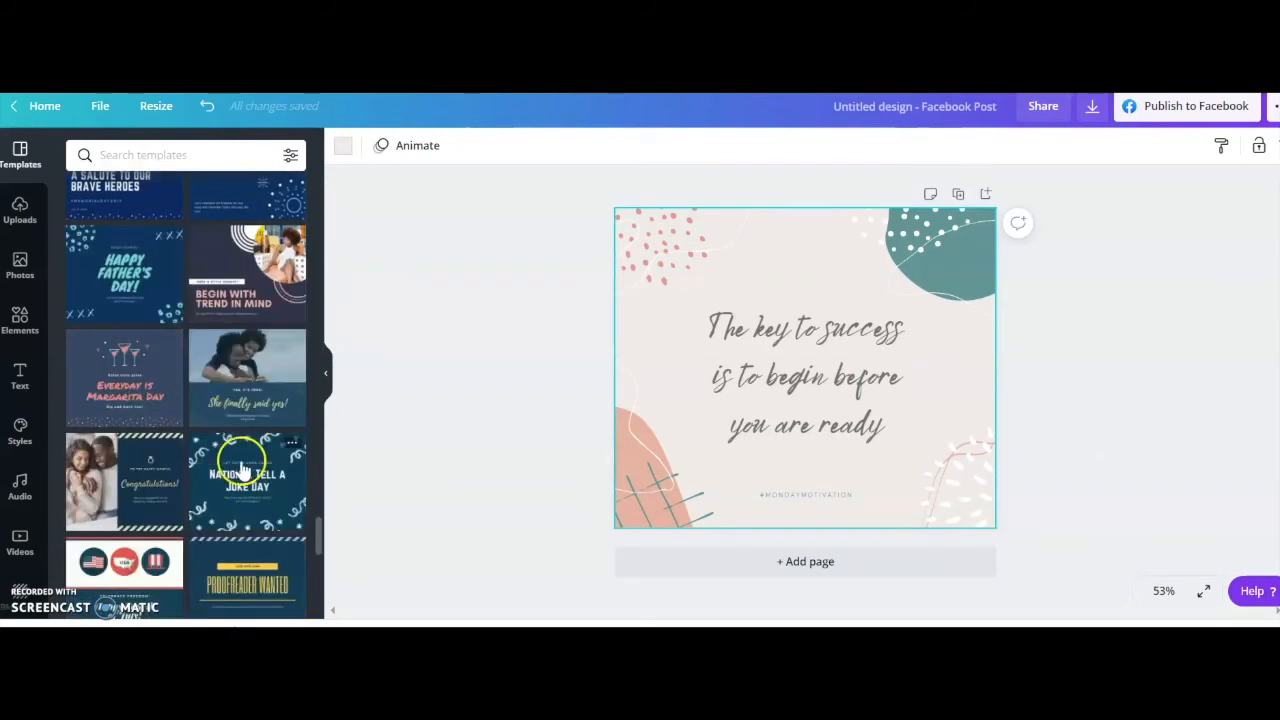
click(82, 462)
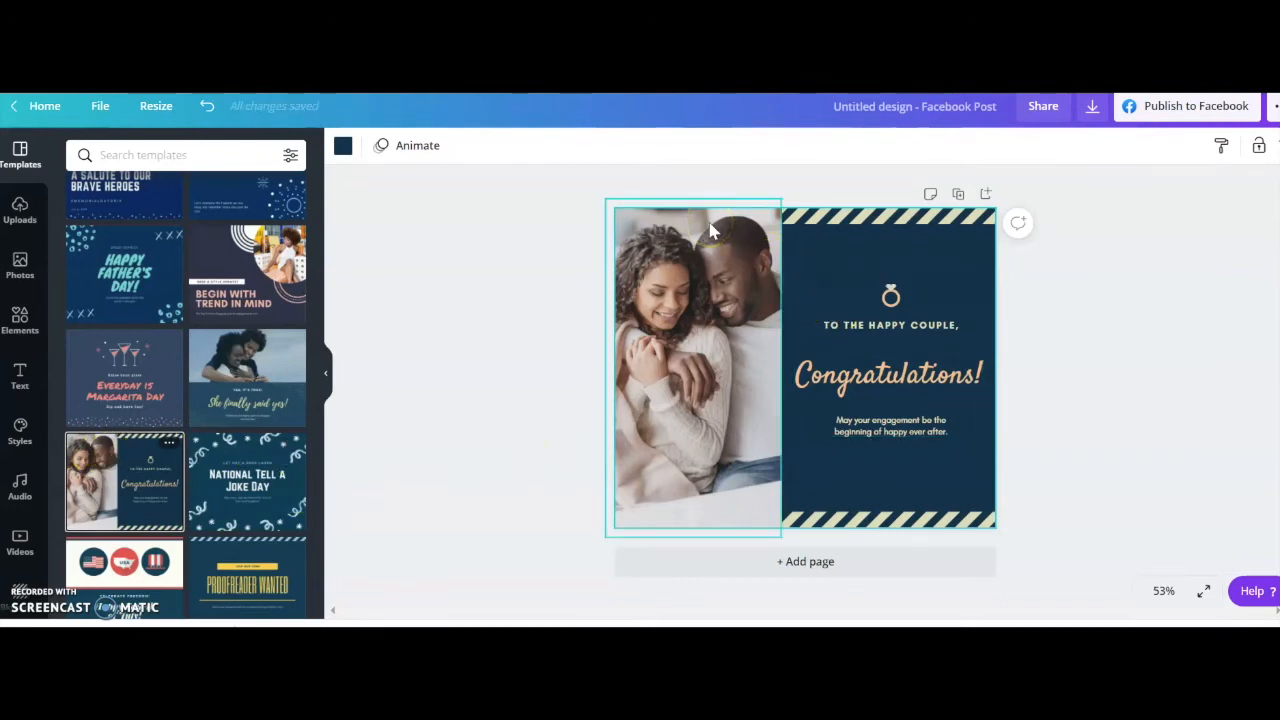
key(ctrl+z)
key(ctrl+z)
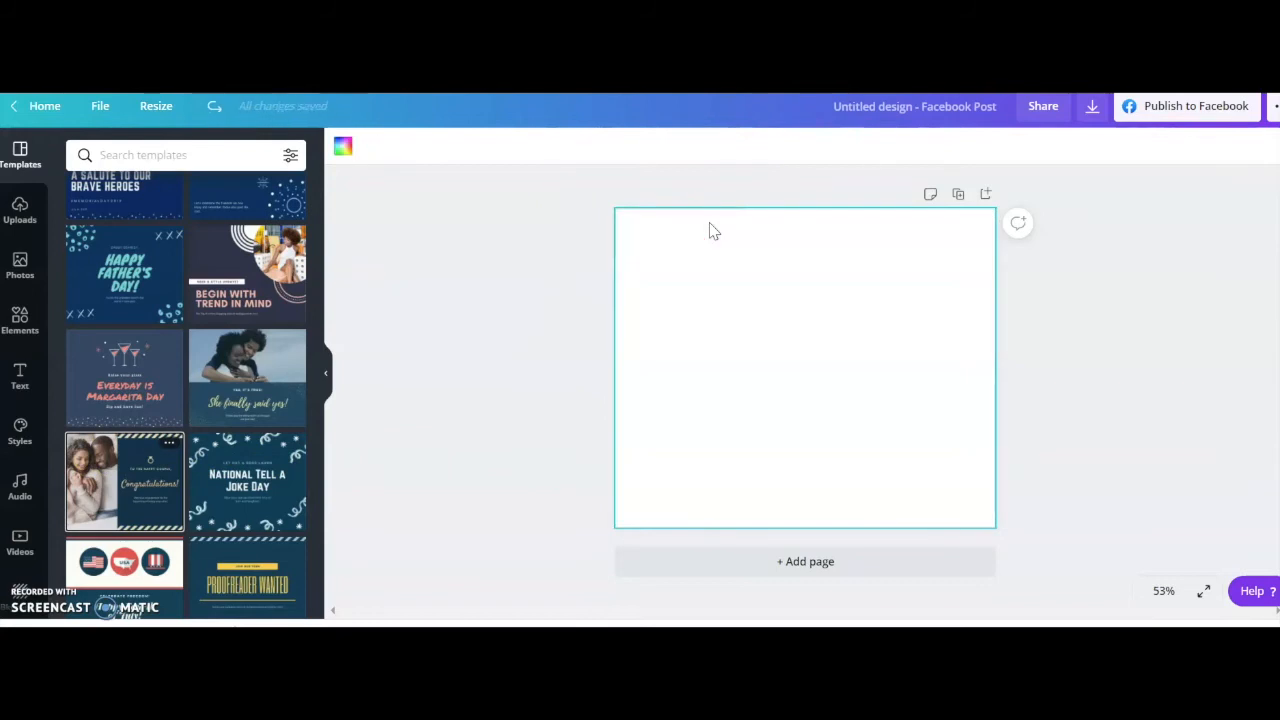
Try the pale yellow floral birthday template on the blank post and undo it.
scroll(202, 505, down, 5)
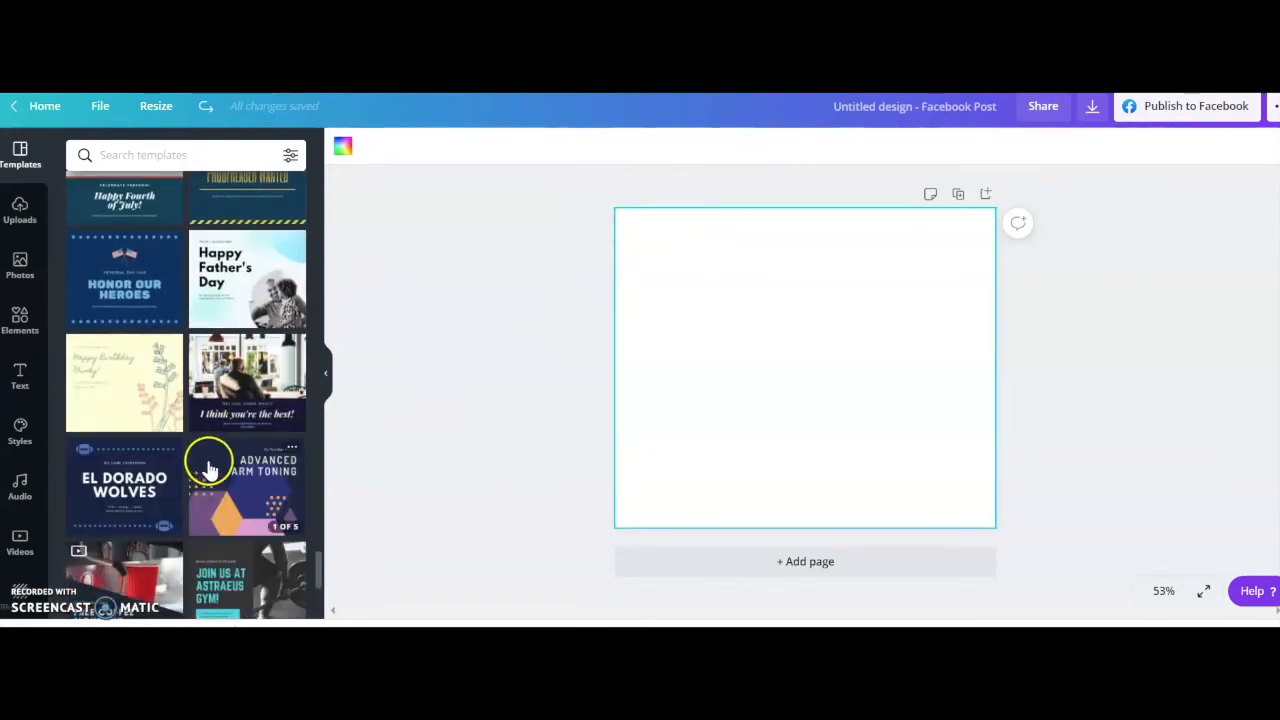
click(118, 415)
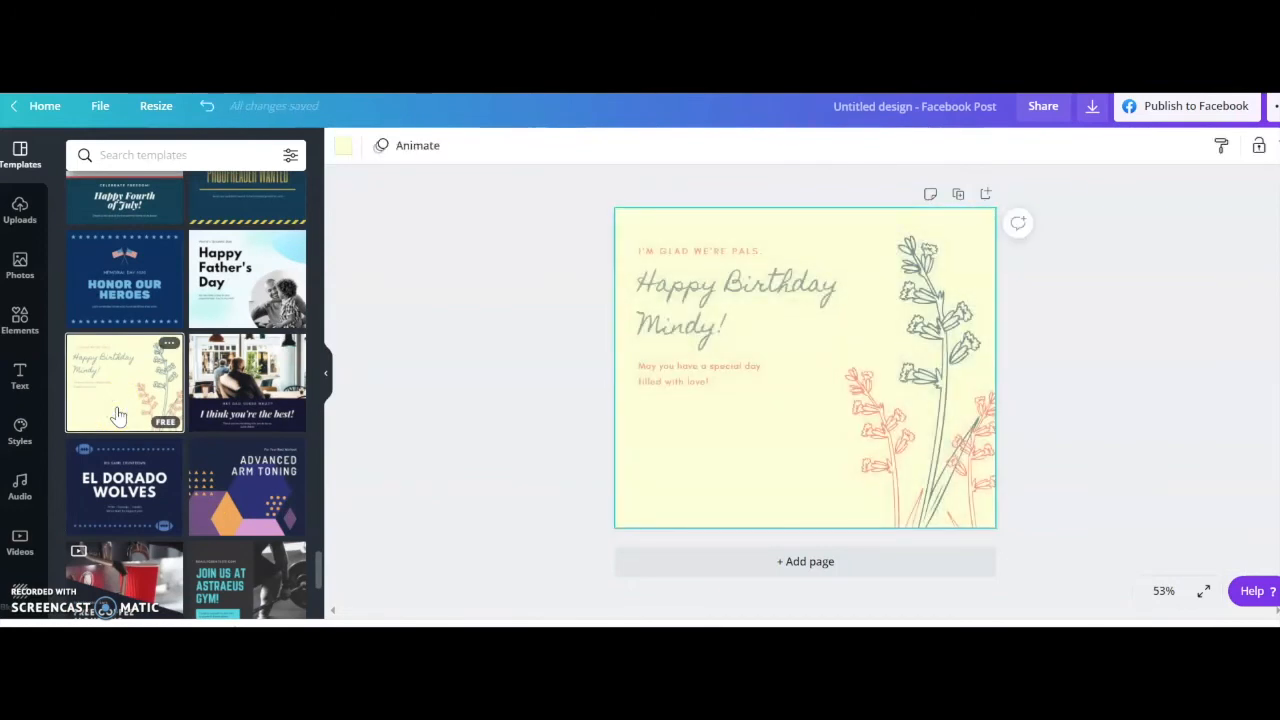
key(ctrl+z)
Apply the navy "To the happy couple, Congratulations!" template with the striped borders to the blank post.
scroll(118, 420, up, 4)
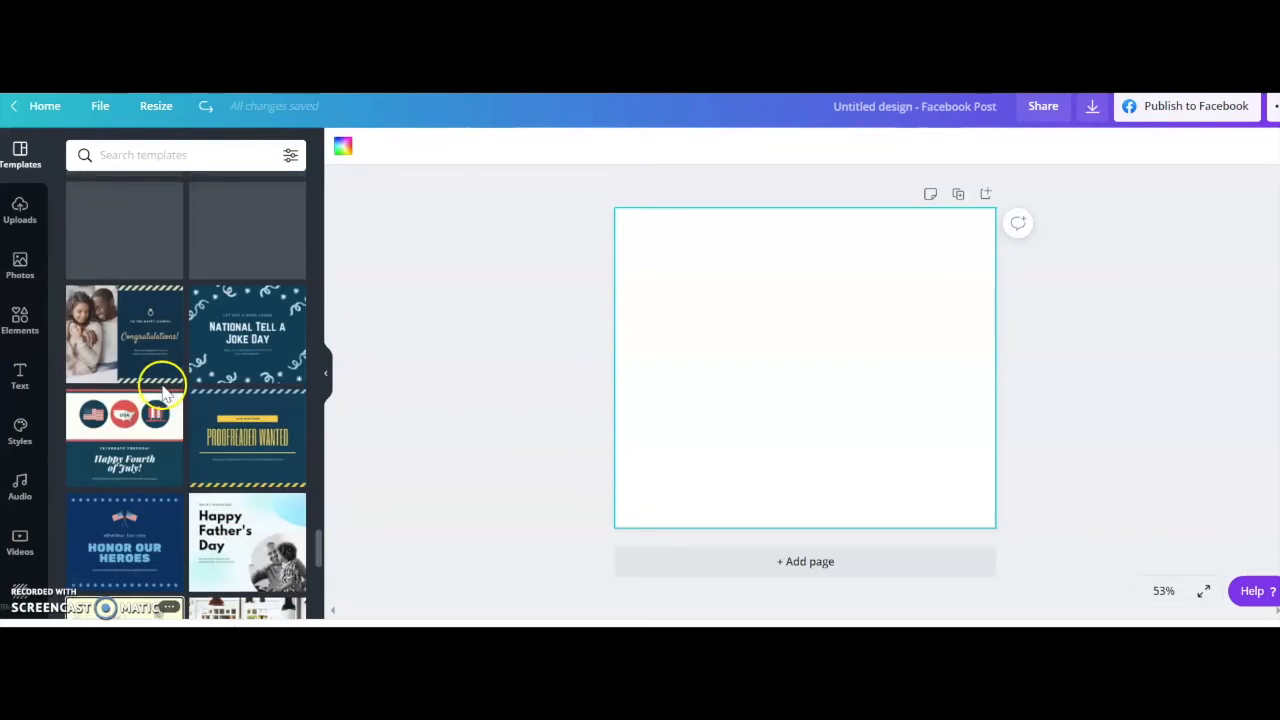
click(118, 430)
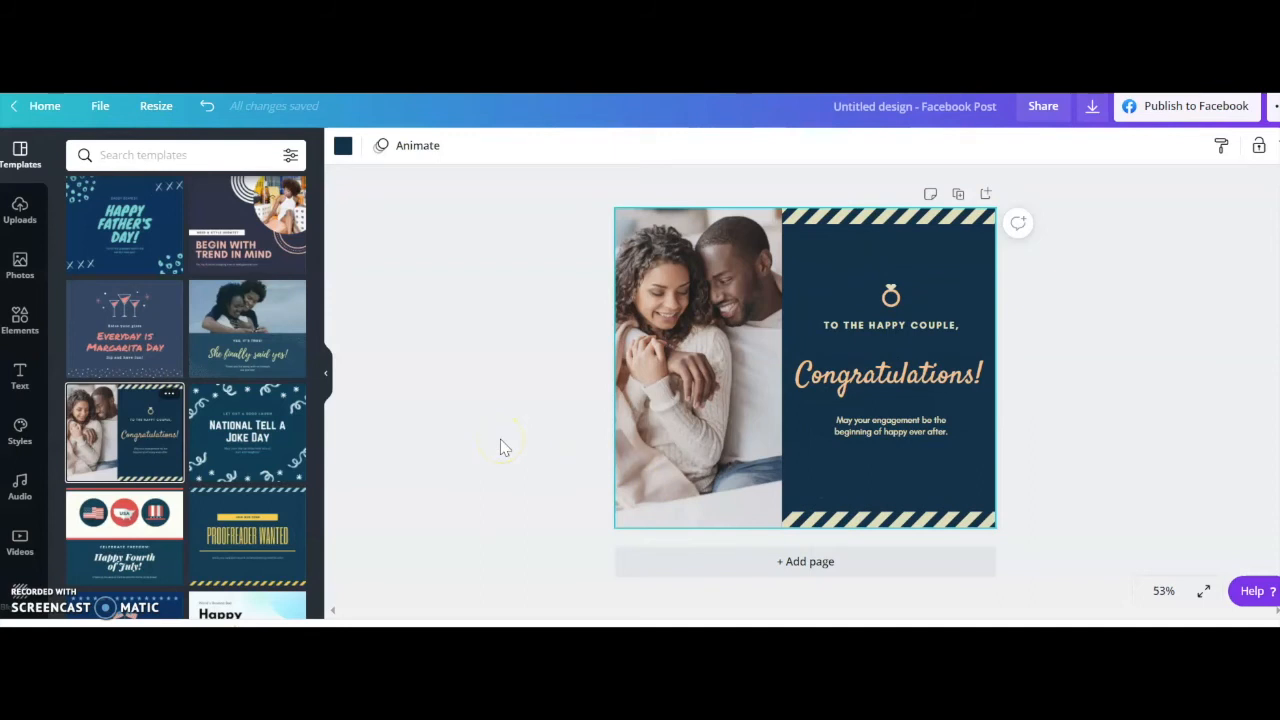
Open the couple photo's crop view and look through the uploaded images for a replacement.
double_click(697, 368)
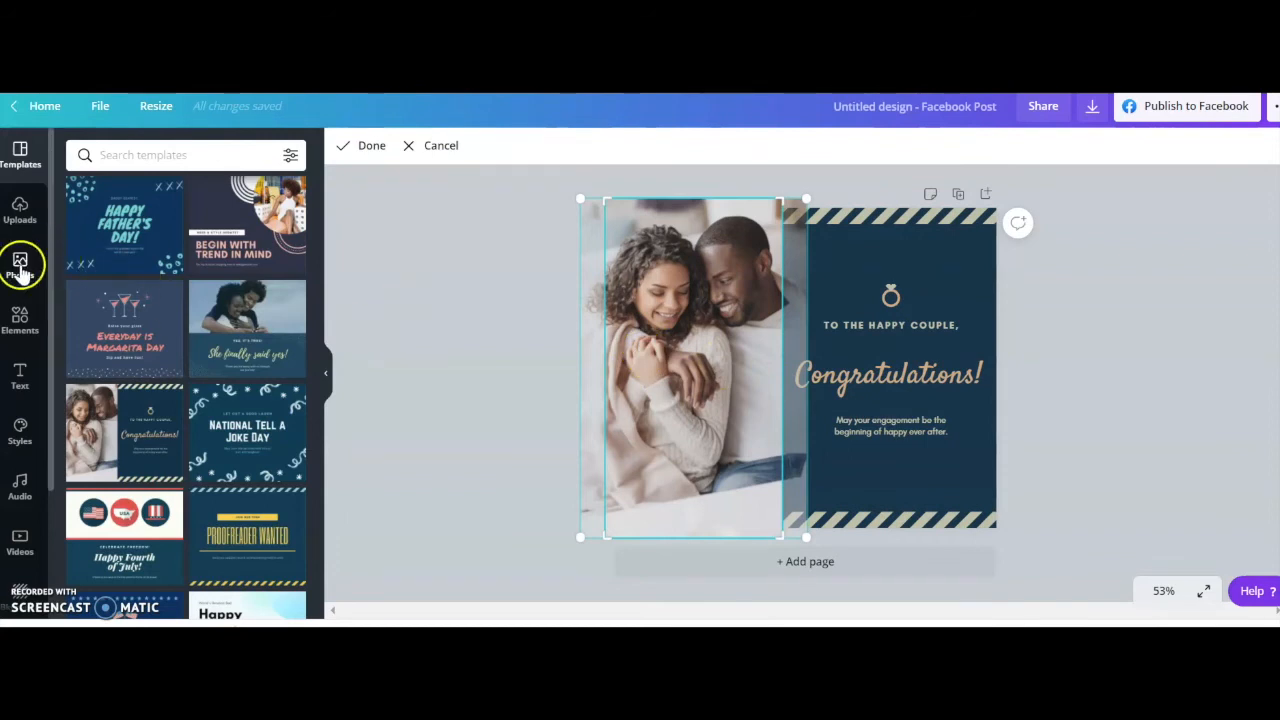
click(22, 210)
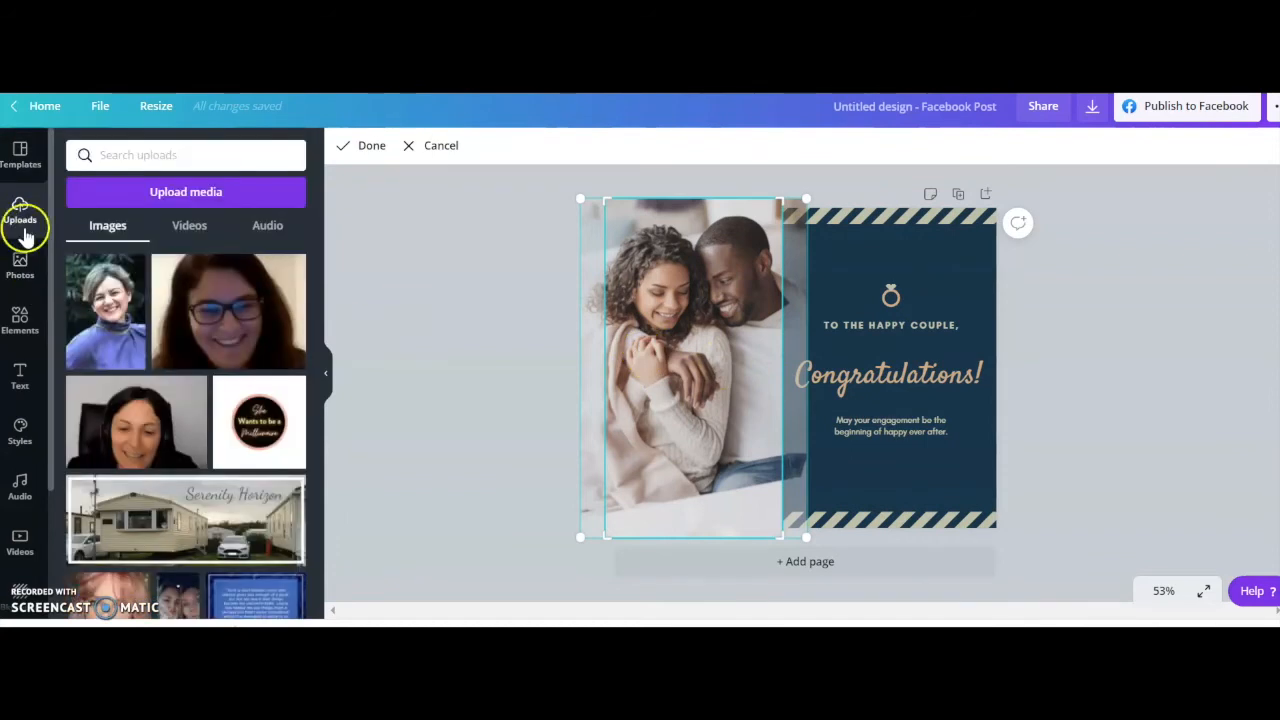
scroll(117, 400, down, 5)
scroll(118, 400, up, 5)
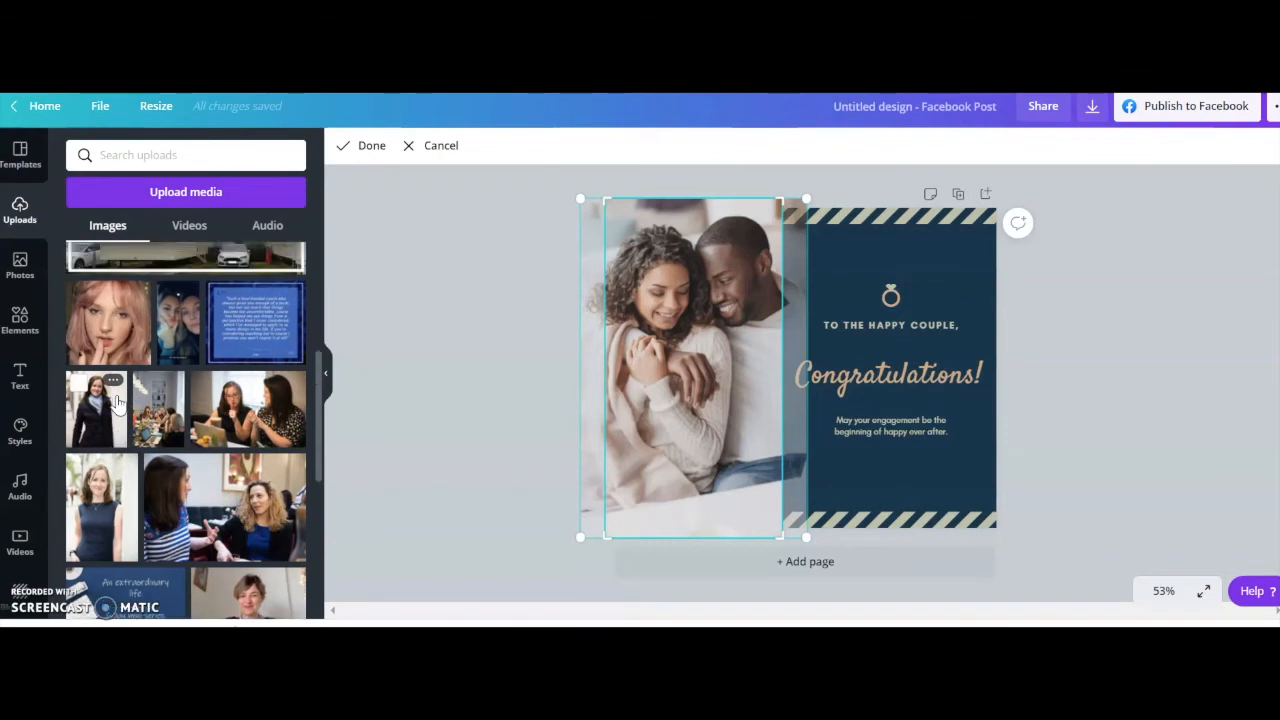
Search the stock photo library for "women in business".
click(22, 268)
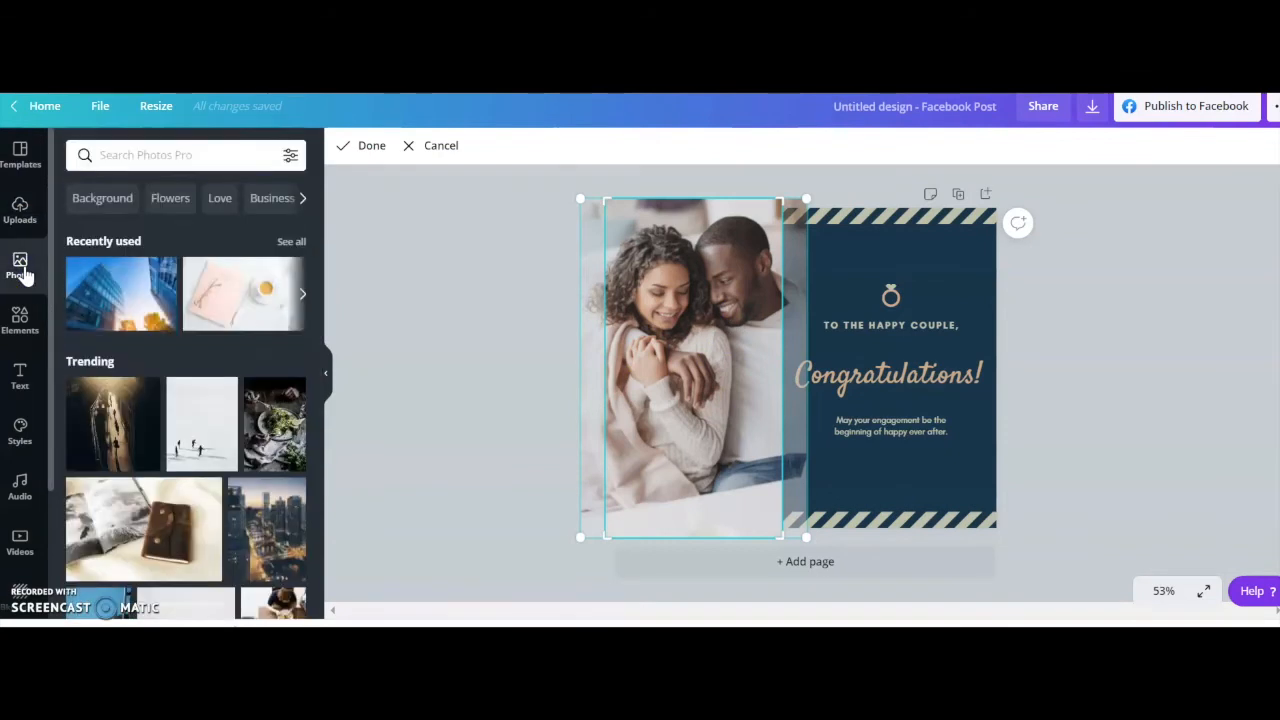
click(164, 155)
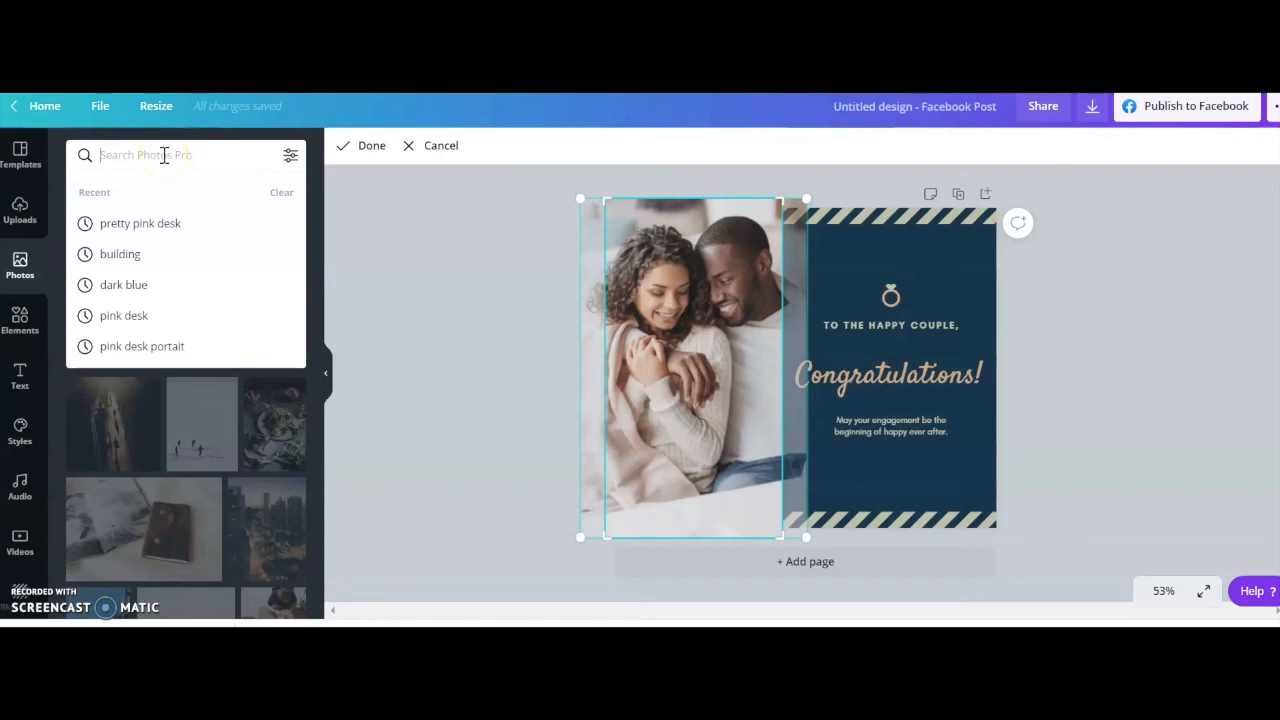
text(women)
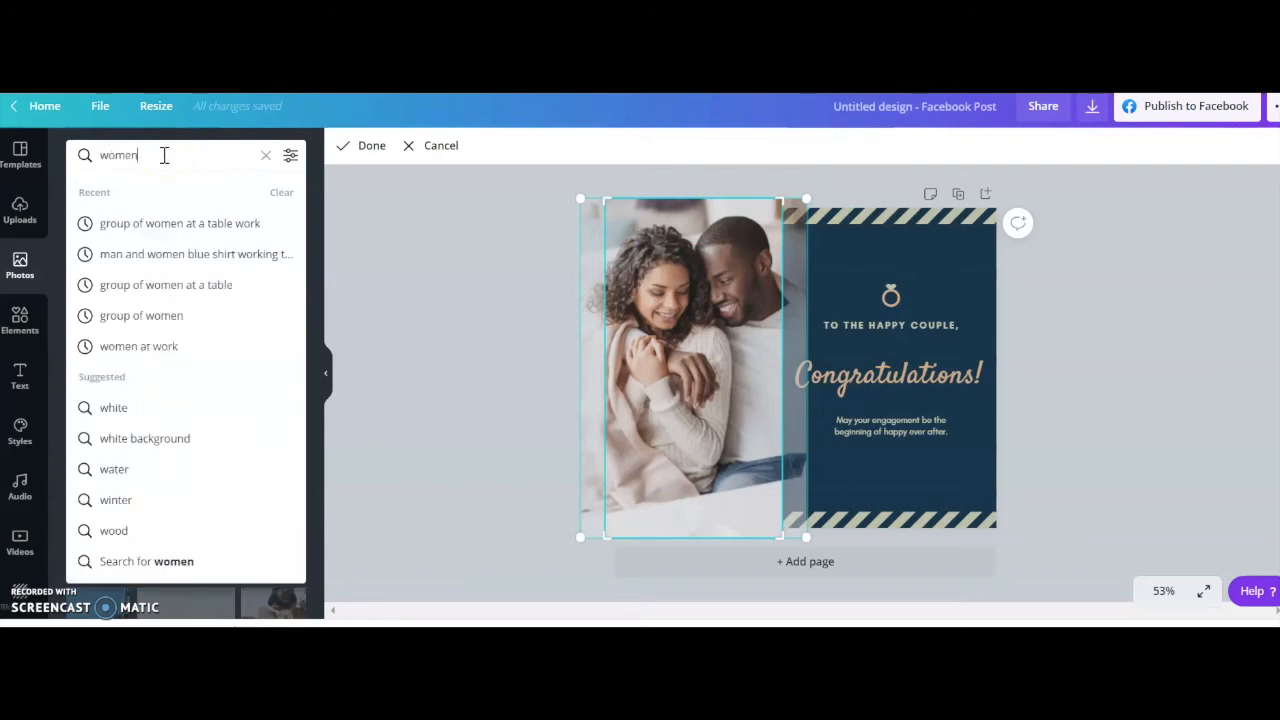
text(in business)
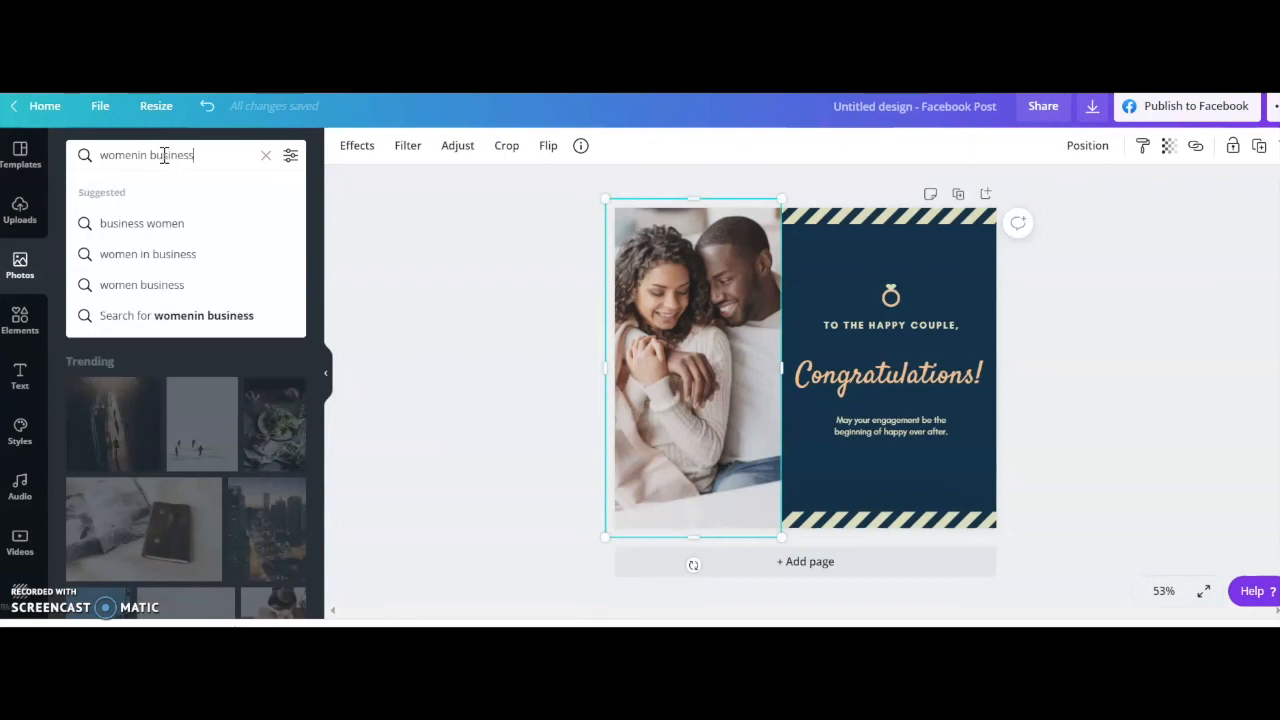
key(Return)
click(141, 155)
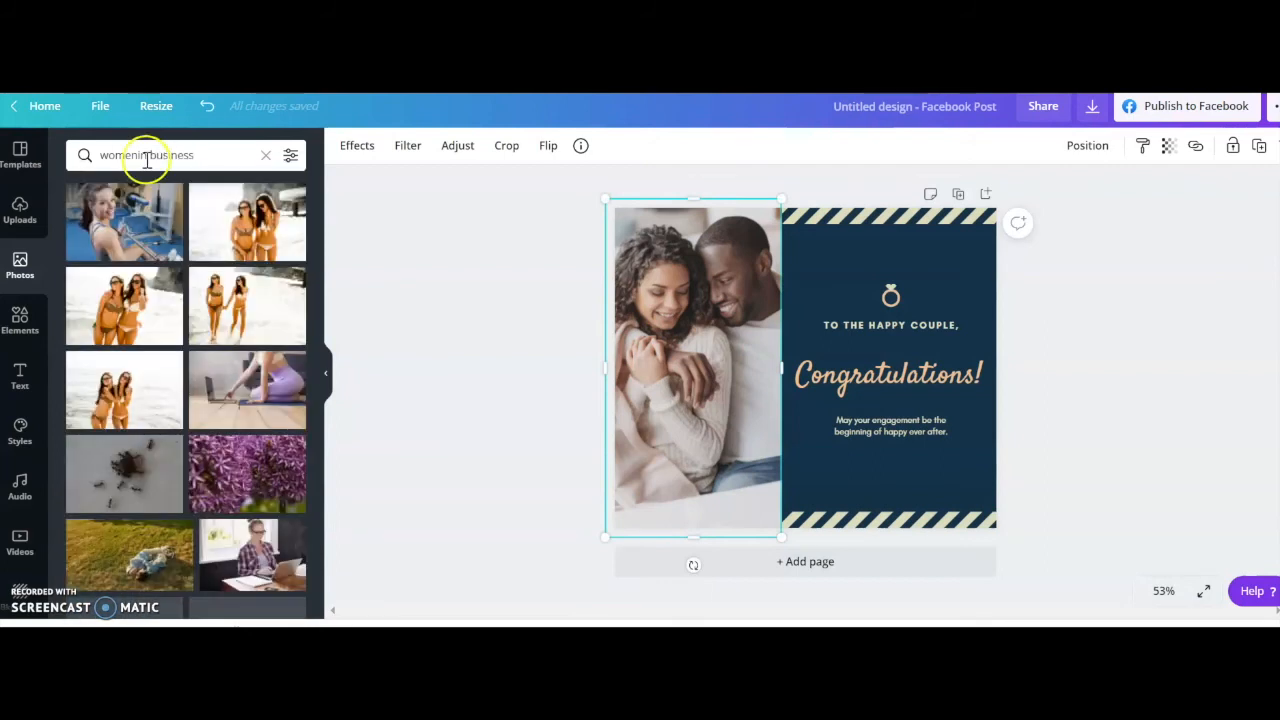
key(Return)
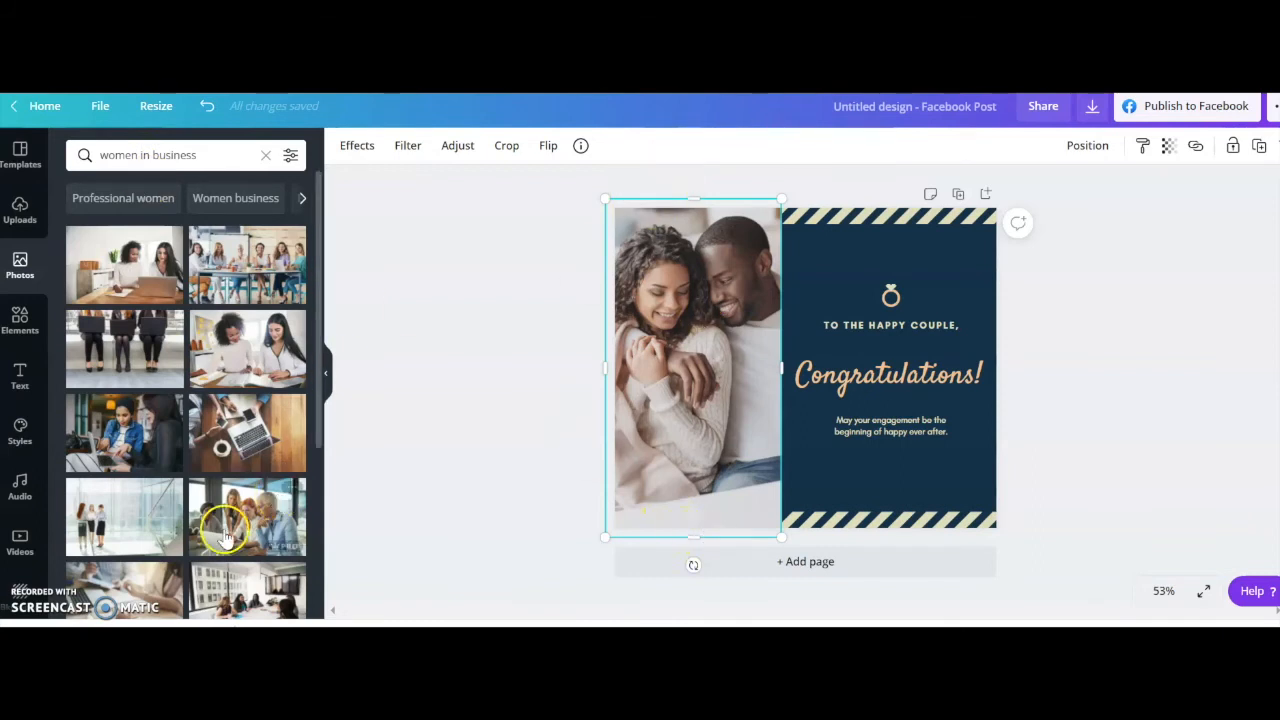
Add the portrait photo of business women around a high table to the post and delete the template's couple photo.
scroll(185, 508, down, 5)
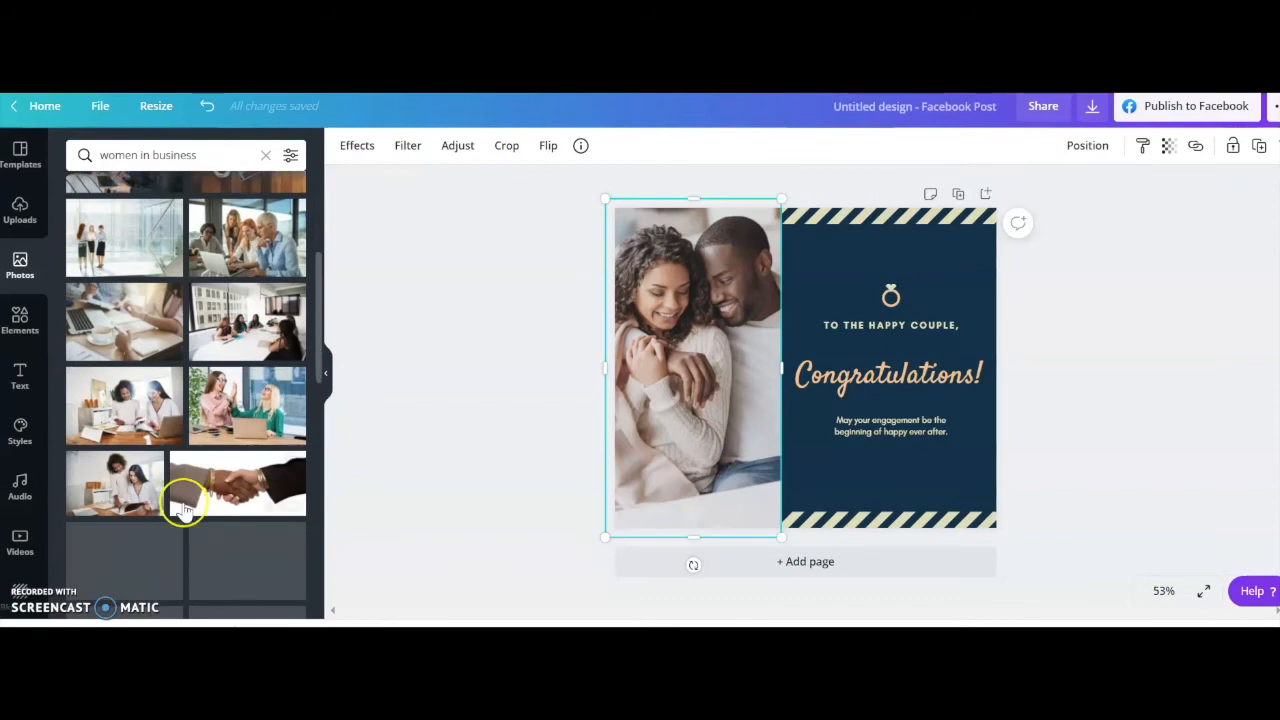
scroll(183, 510, down, 6)
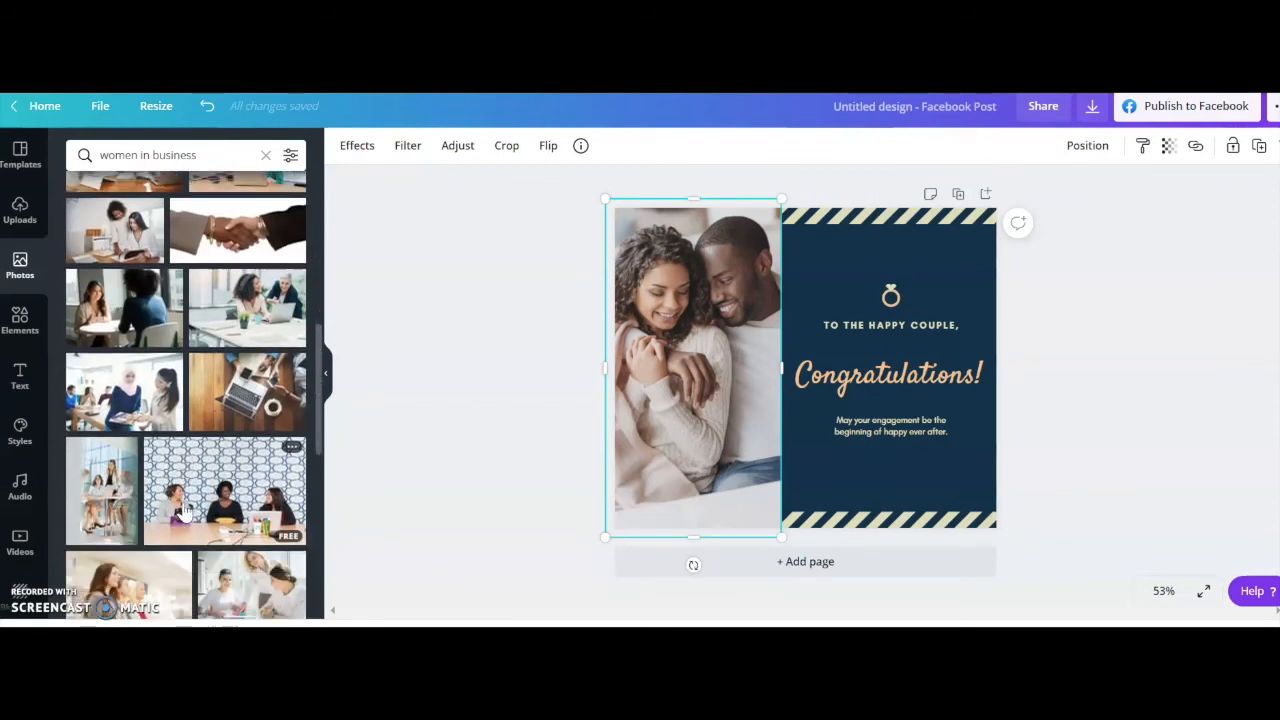
click(101, 408)
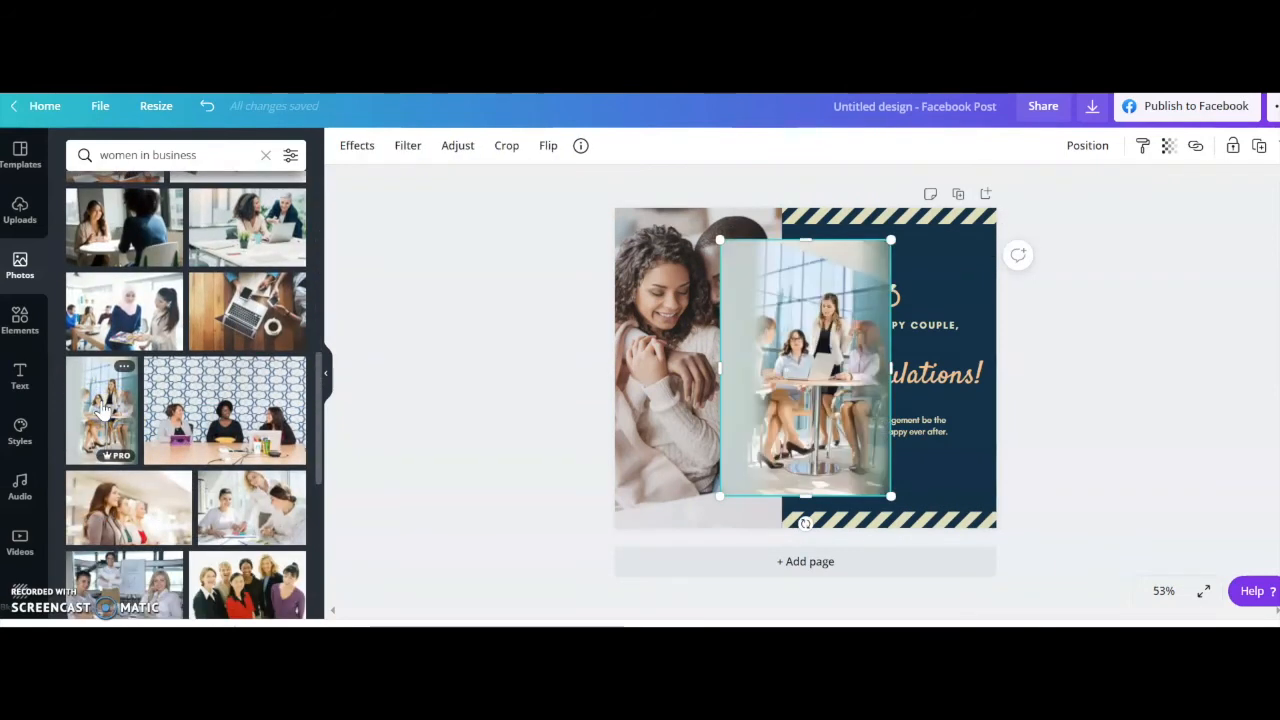
click(643, 391)
key(Delete)
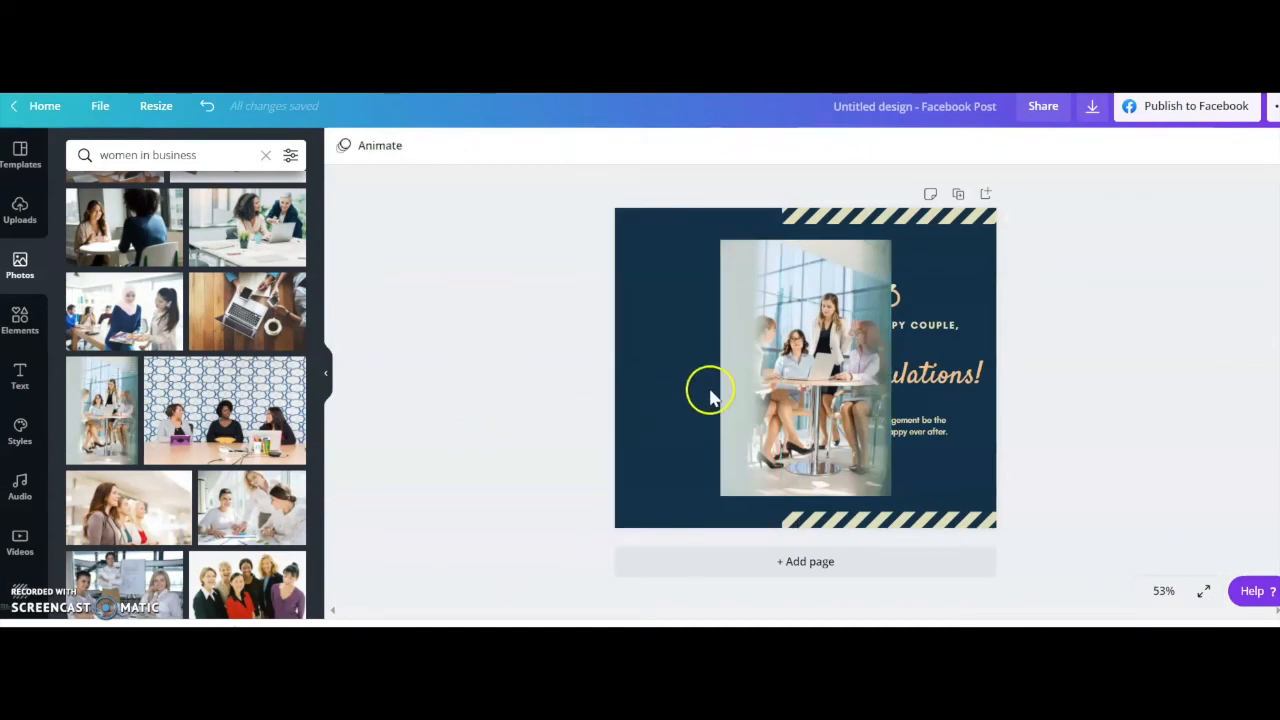
Move the business women photo into the couple photo's former area and enlarge it to fill the full page height.
drag(737, 380, 623, 357)
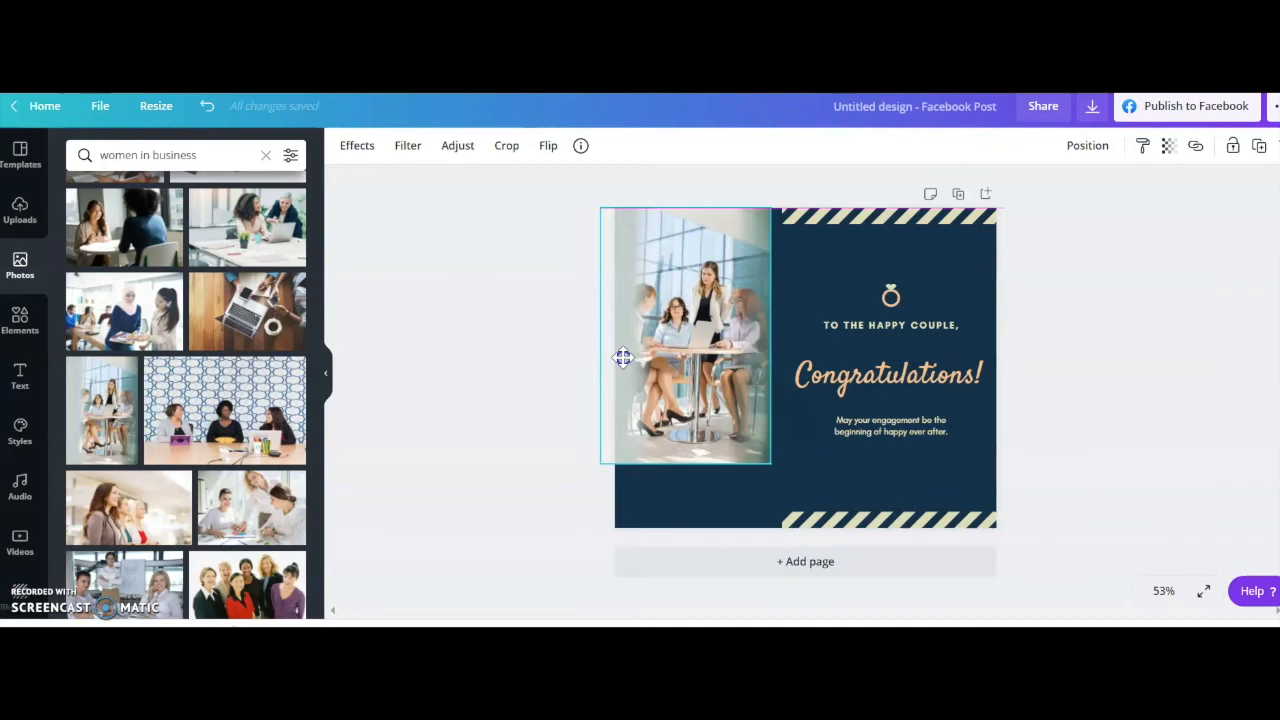
drag(768, 462, 764, 409)
double_click(694, 418)
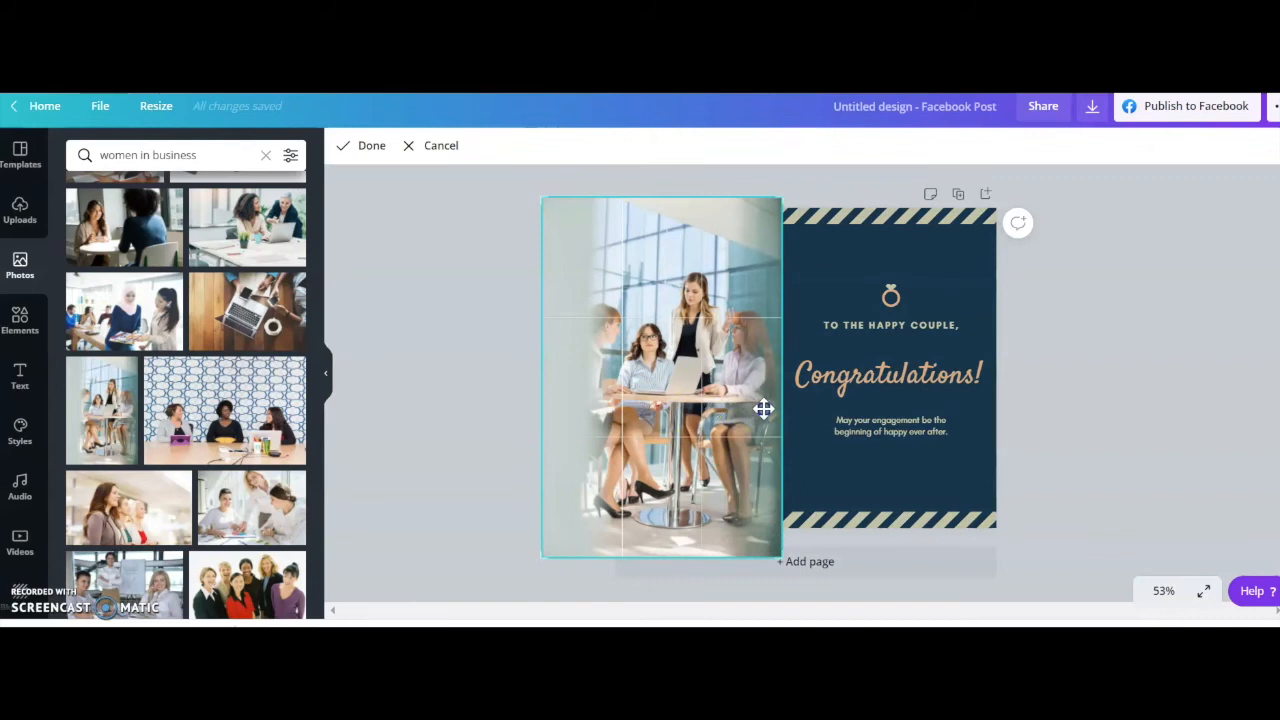
click(406, 458)
Shift the business women photo slightly toward the text panel so that it overlaps the ends of both striped borders.
drag(684, 421, 708, 420)
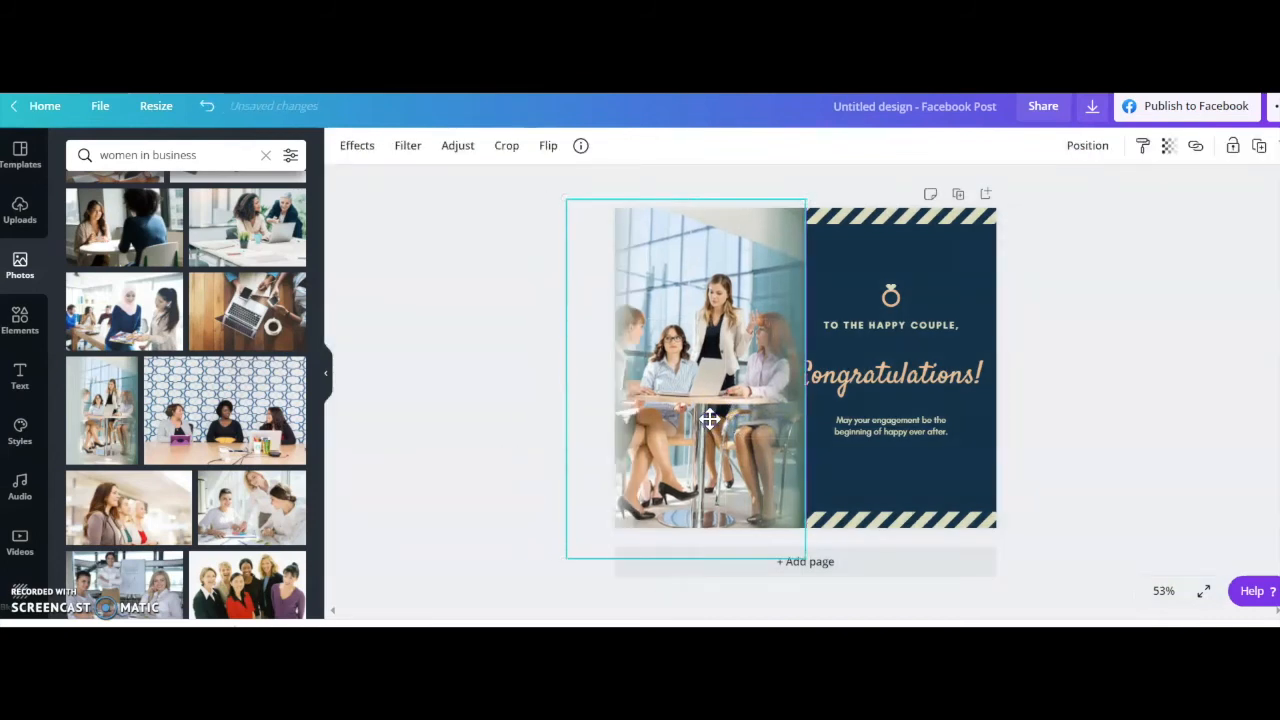
double_click(709, 419)
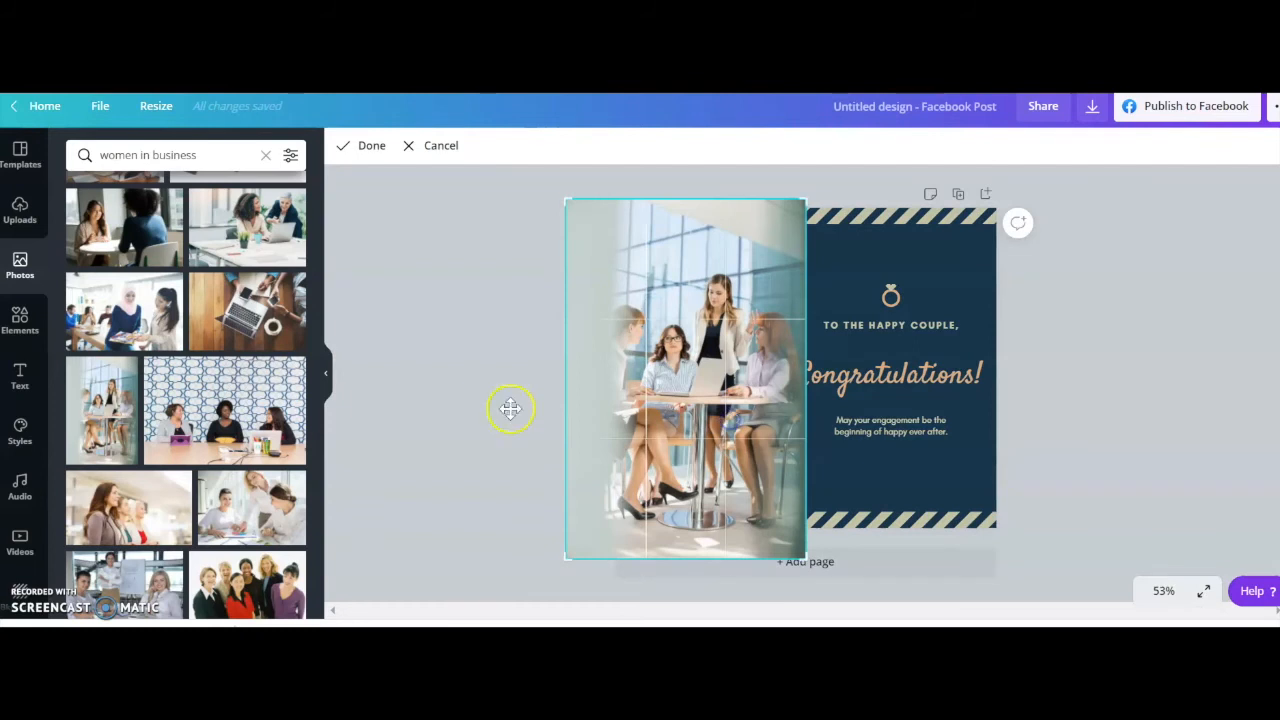
click(447, 440)
click(670, 359)
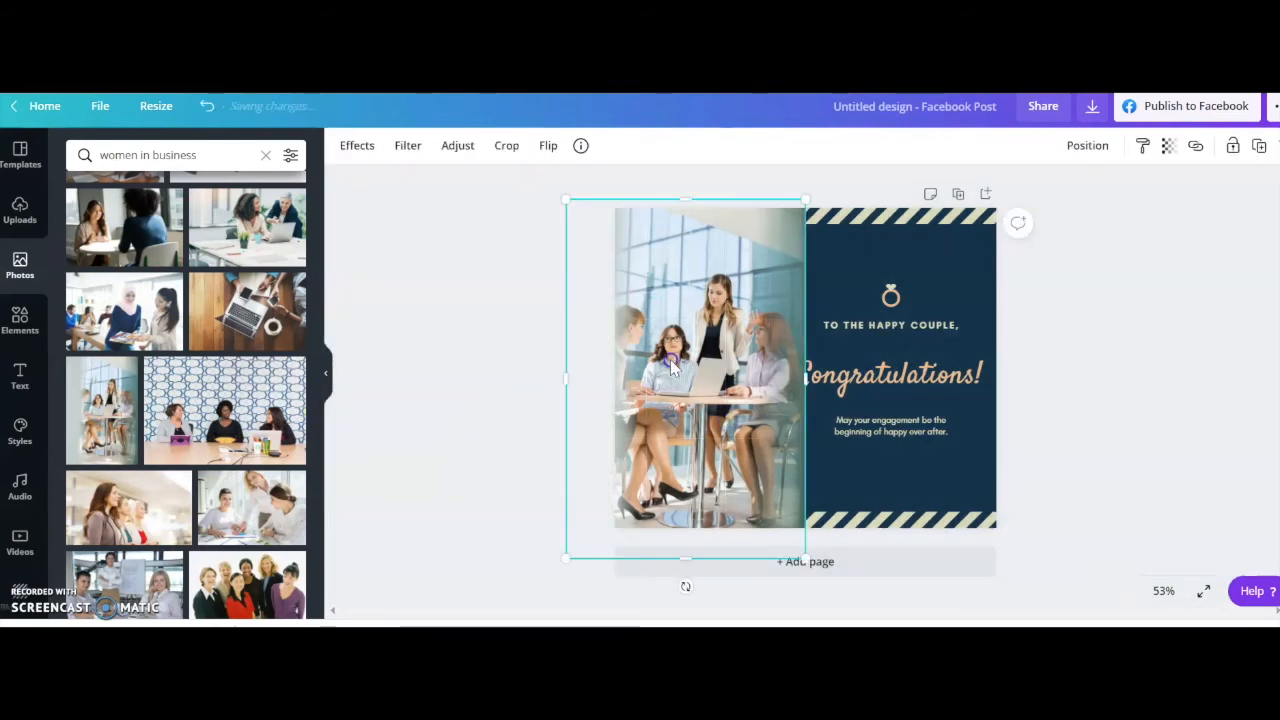
drag(703, 370, 676, 360)
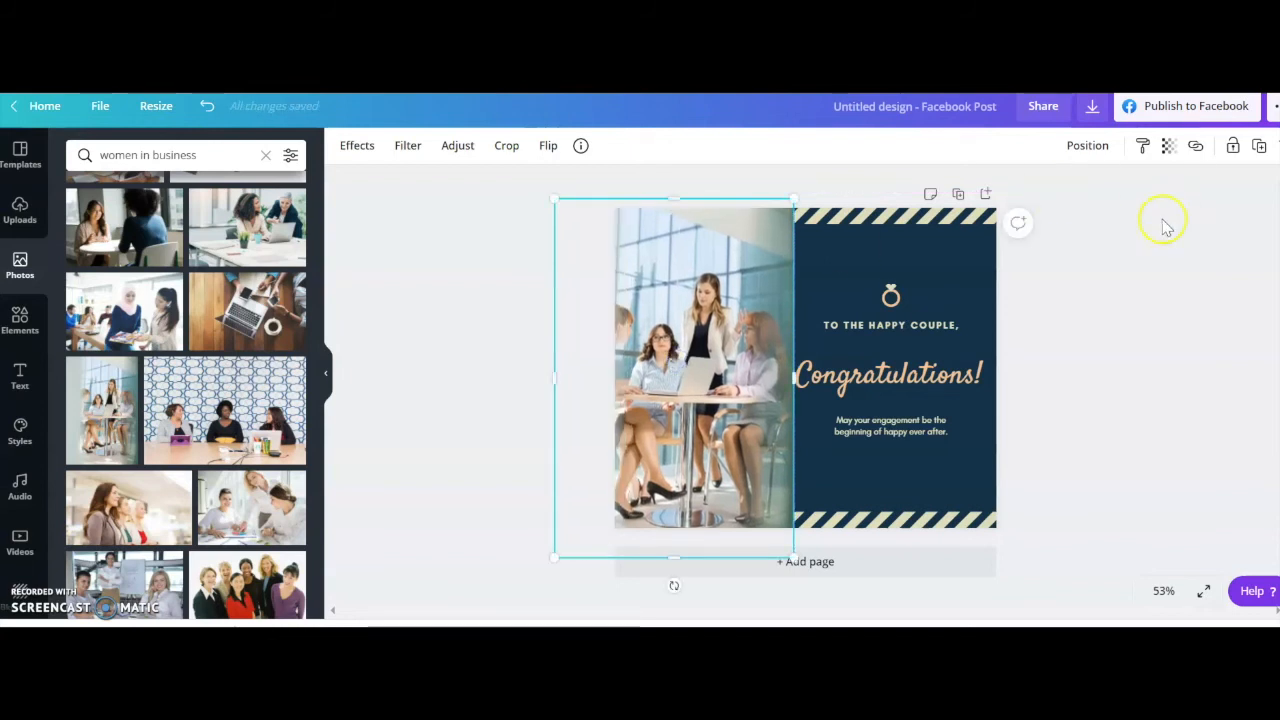
click(1109, 293)
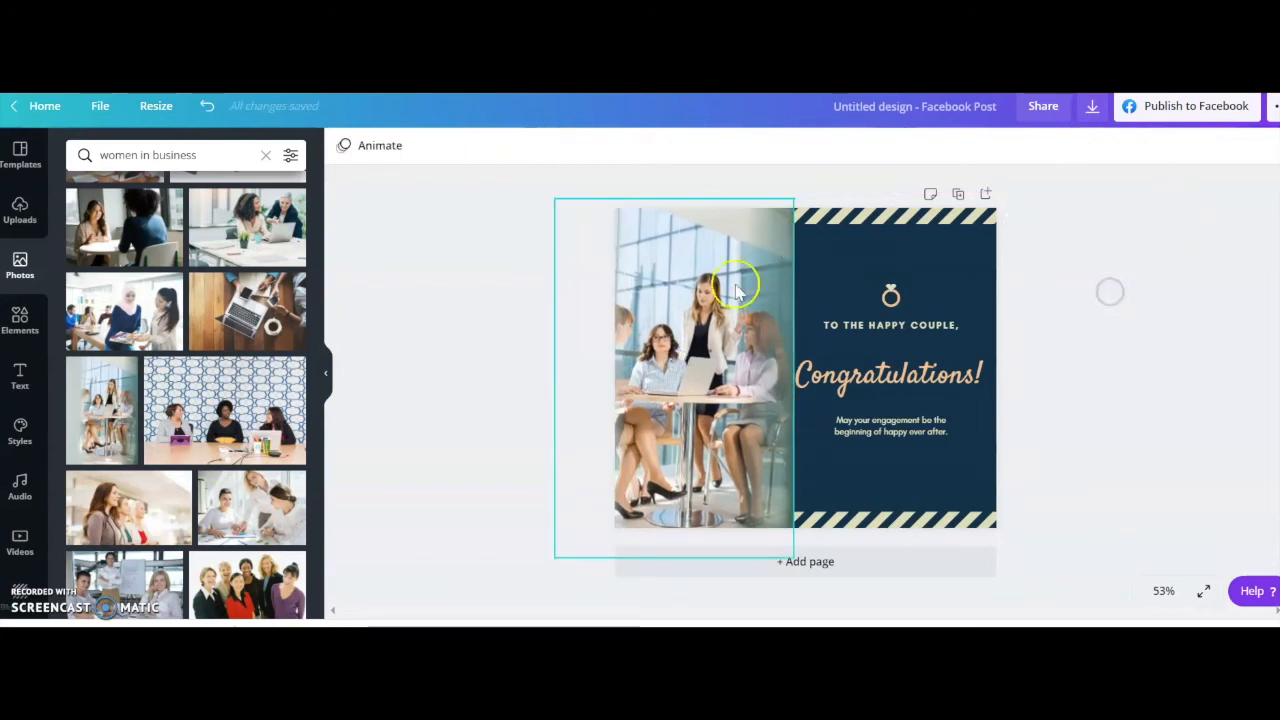
click(821, 253)
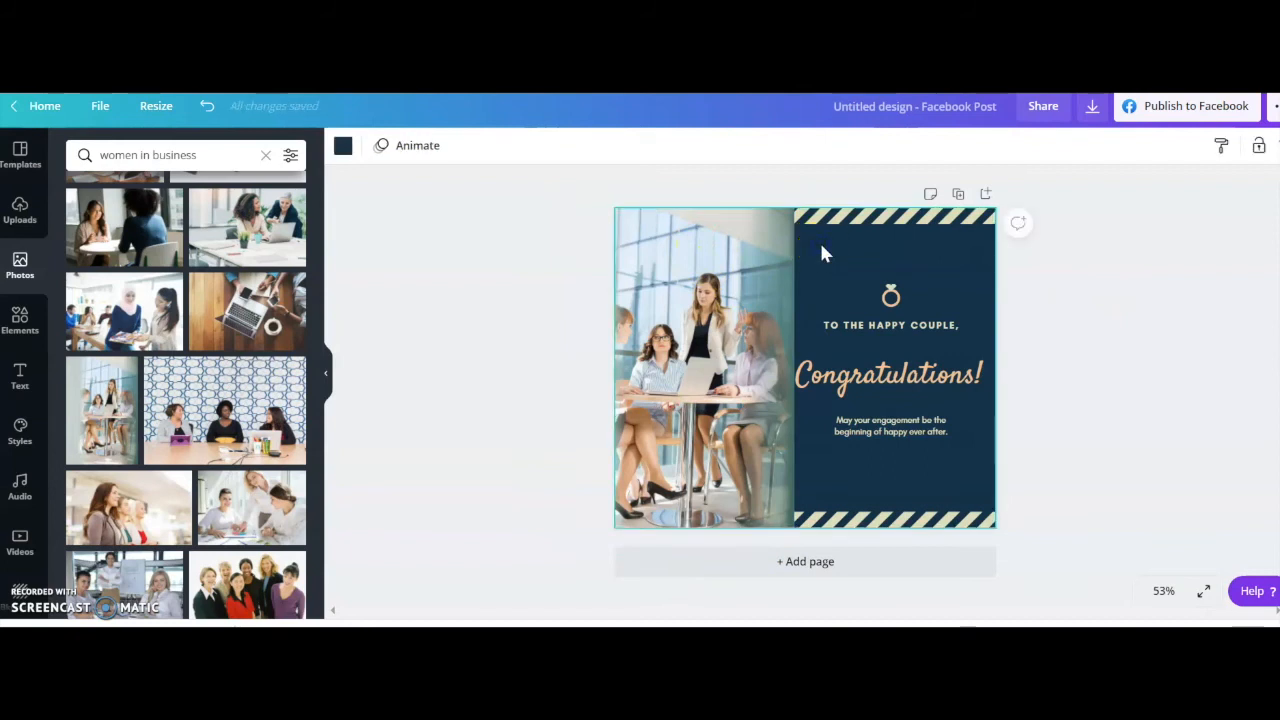
Bring the striped border along the post's upper edge forward, in front of the photo.
click(1126, 297)
click(843, 246)
click(830, 220)
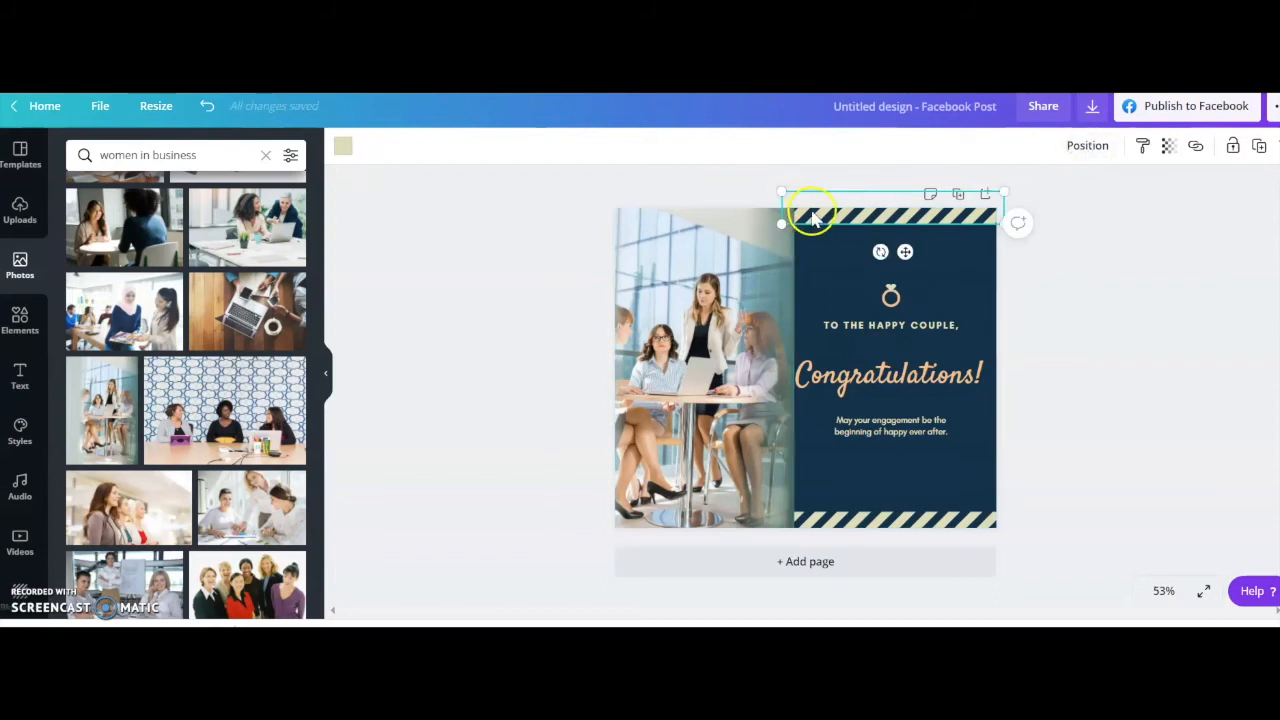
click(1087, 148)
click(871, 196)
click(1077, 459)
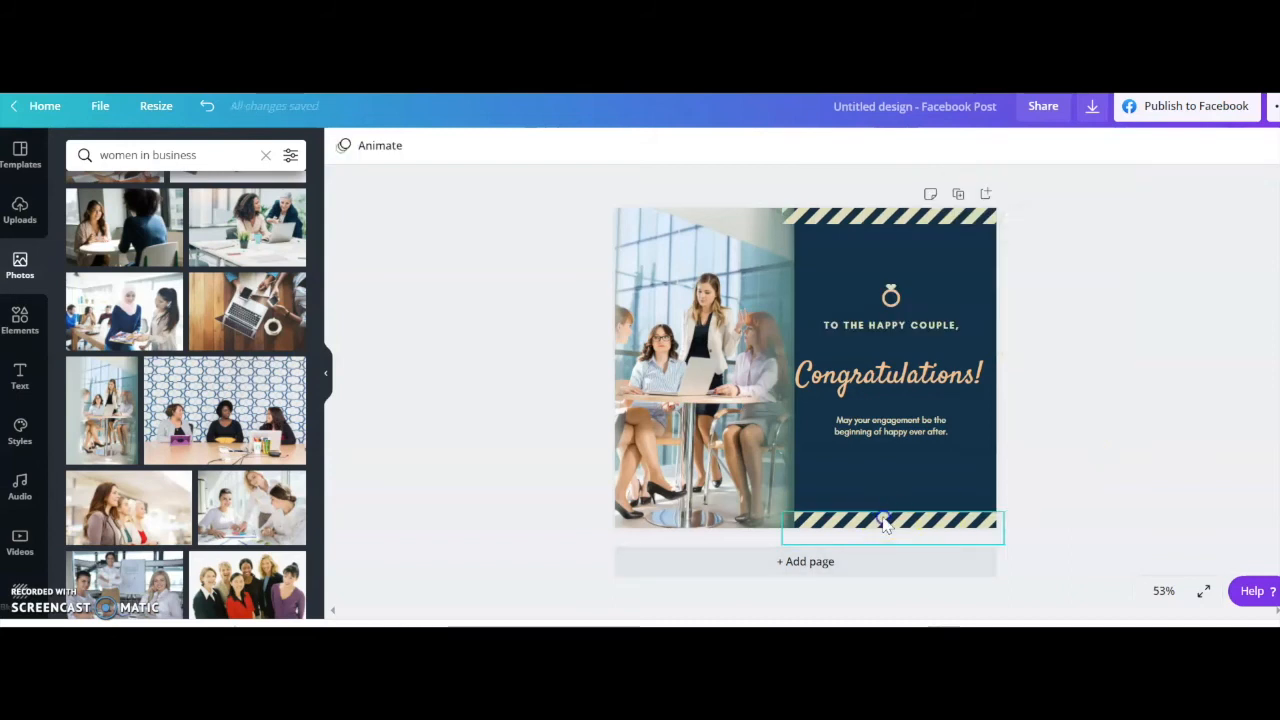
Bring the striped border along the post's lower edge forward, in front of the photo.
click(886, 521)
click(1083, 150)
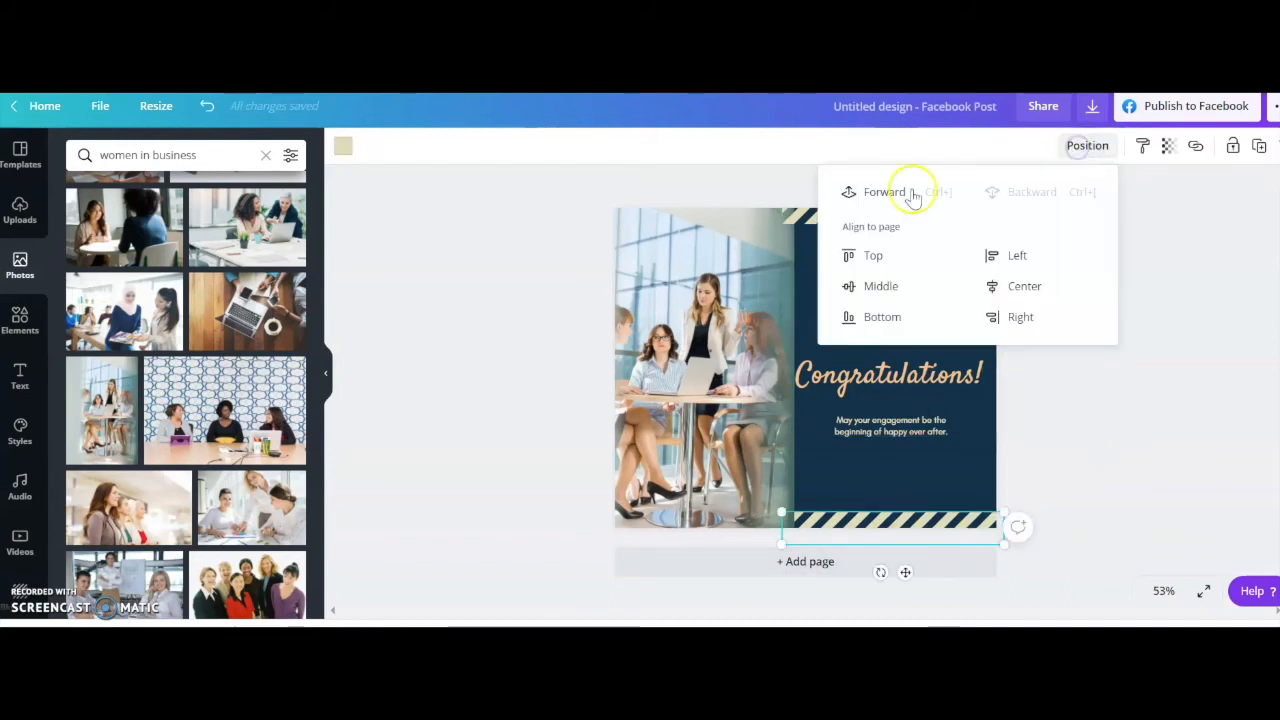
click(866, 197)
click(1081, 440)
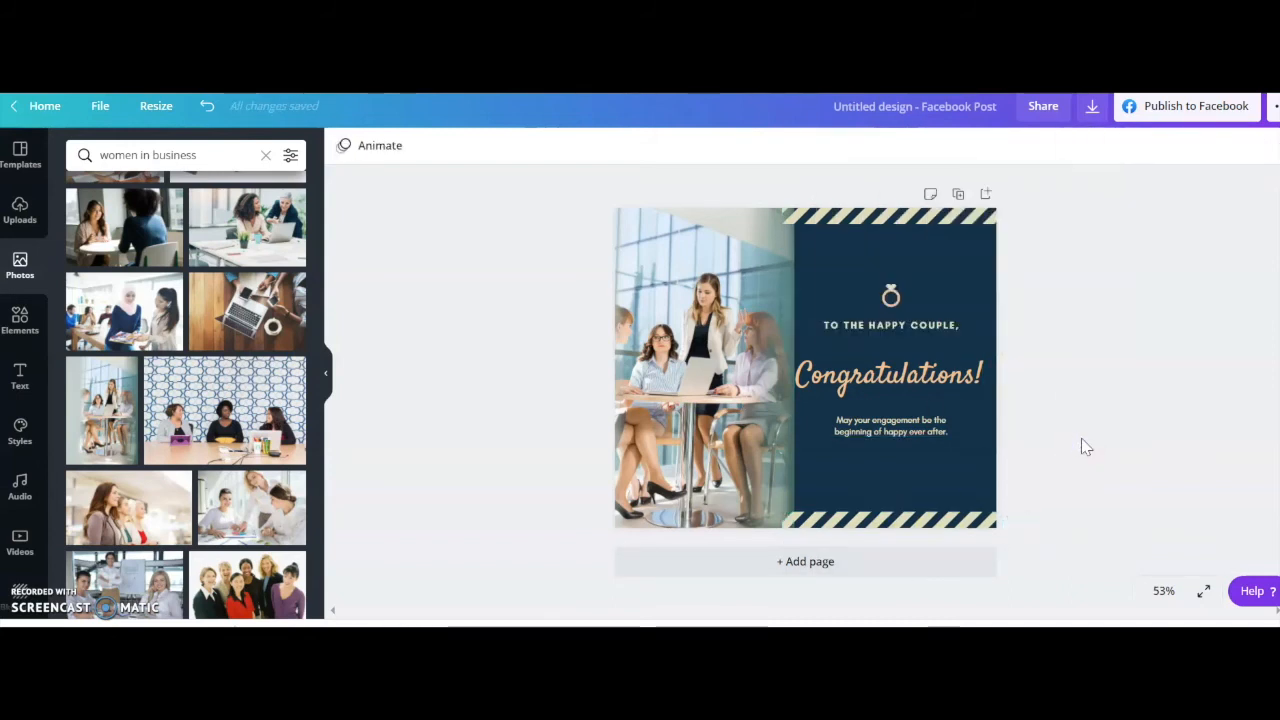
Shift the business women photo further toward the text panel, over the start of the Congratulations heading.
click(708, 286)
mouse_move(708, 286)
mouse_down()
mouse_move(765, 288)
mouse_move(683, 288)
mouse_move(727, 288)
mouse_up()
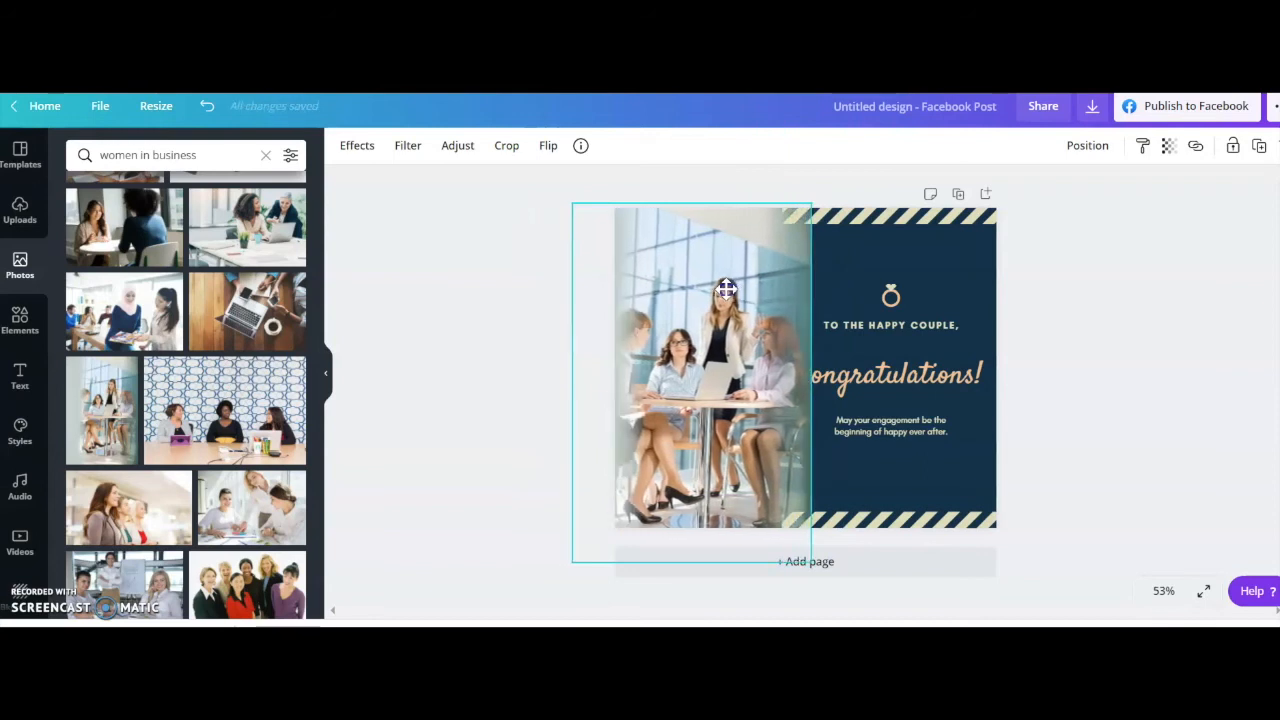
click(1115, 333)
Delete the business women photo from the post.
click(782, 377)
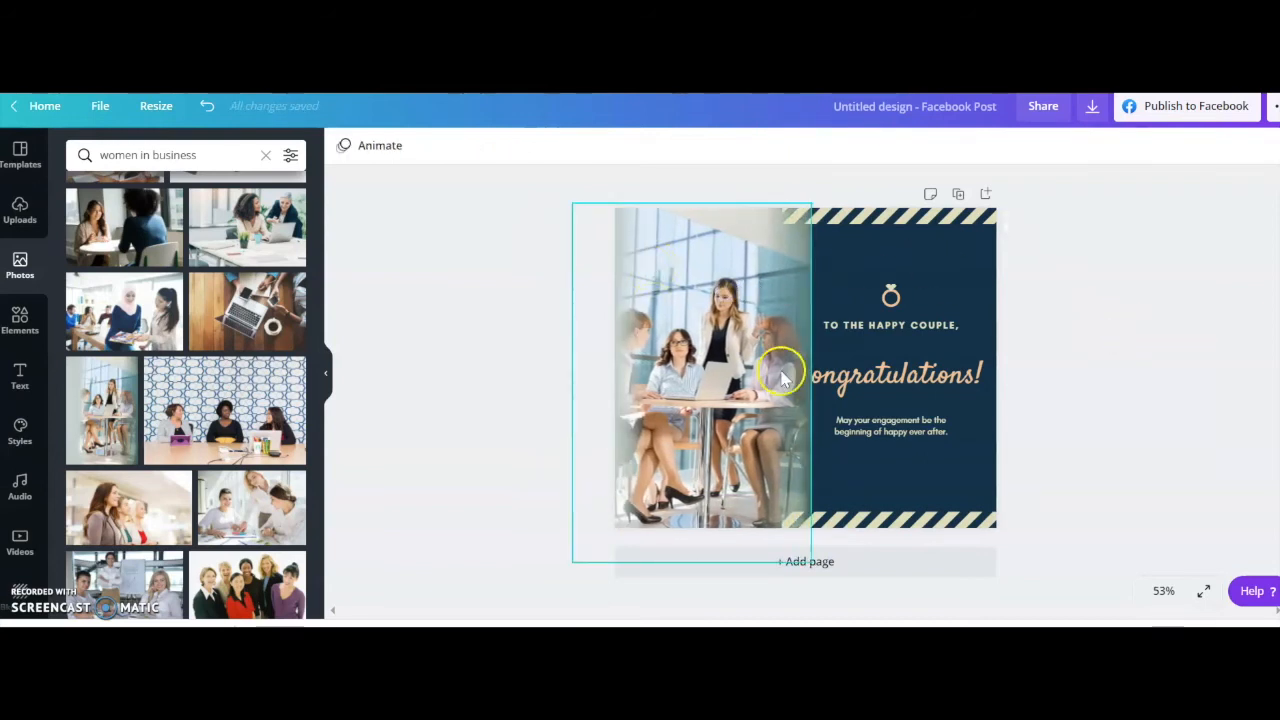
key(Delete)
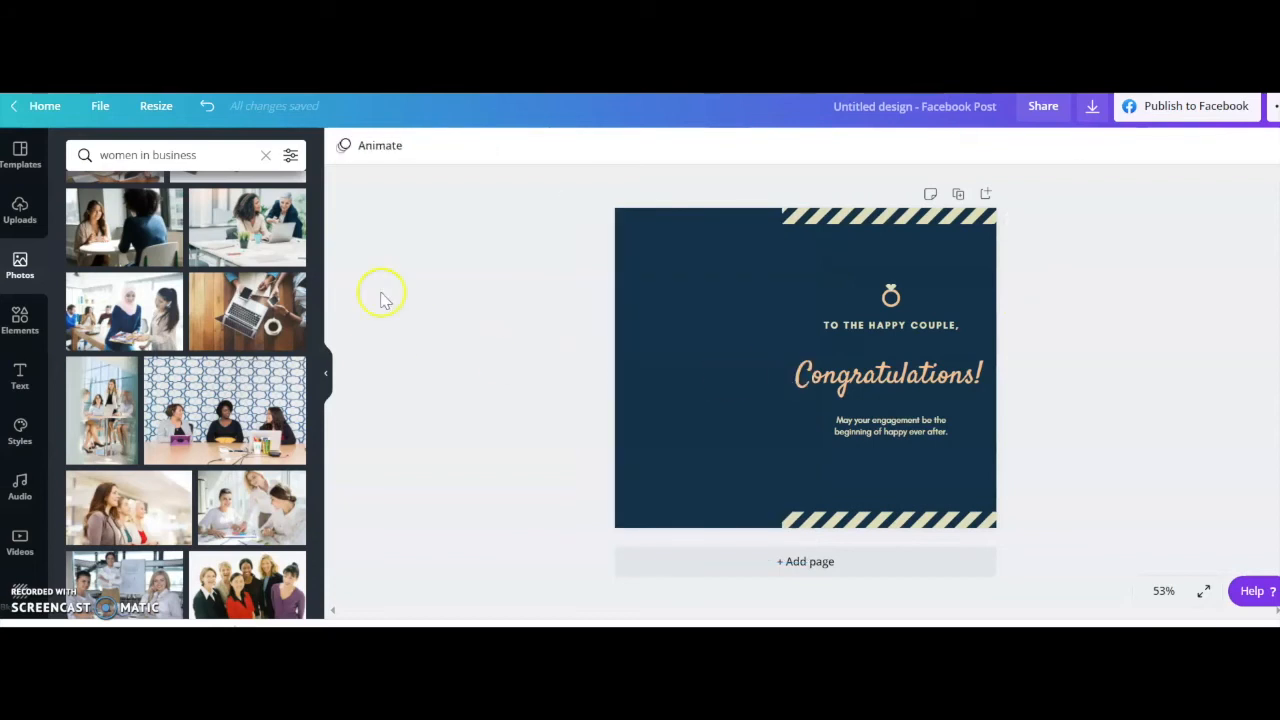
Add the portrait photo of the woman in a purple shirt working at a laptop from the women in business results.
scroll(177, 505, down, 2)
scroll(177, 505, down, 10)
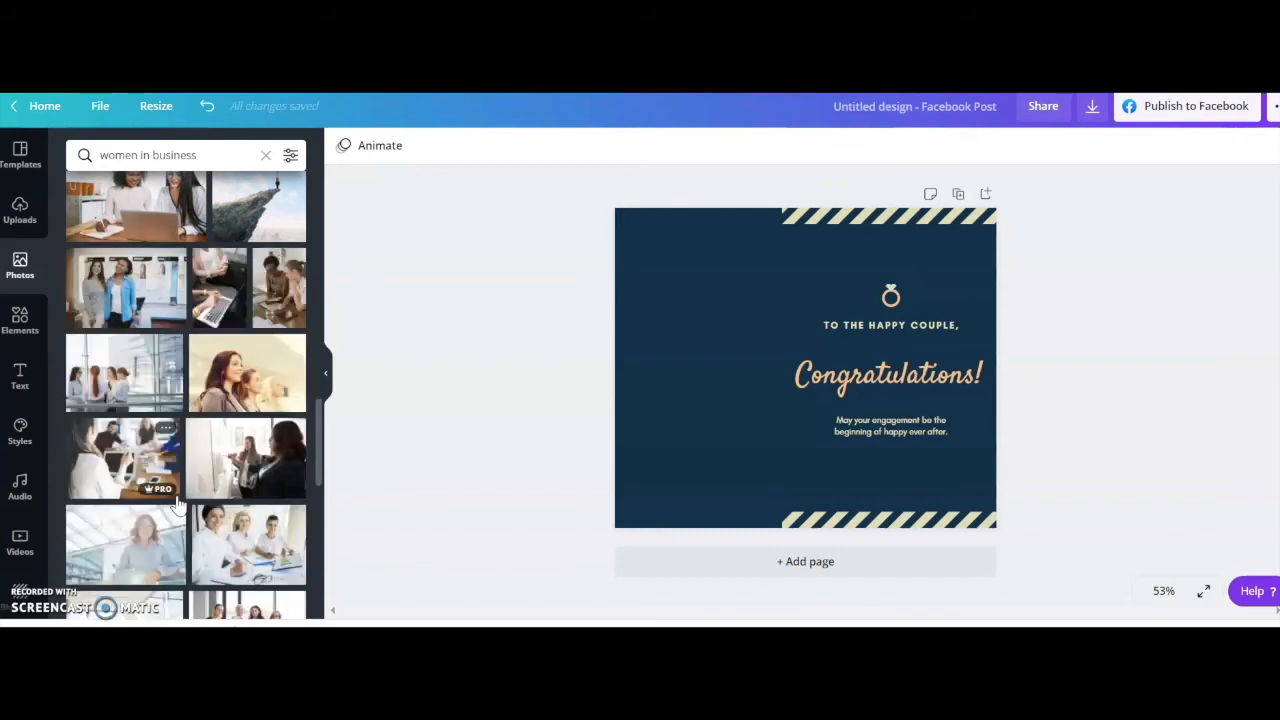
scroll(232, 523, down, 5)
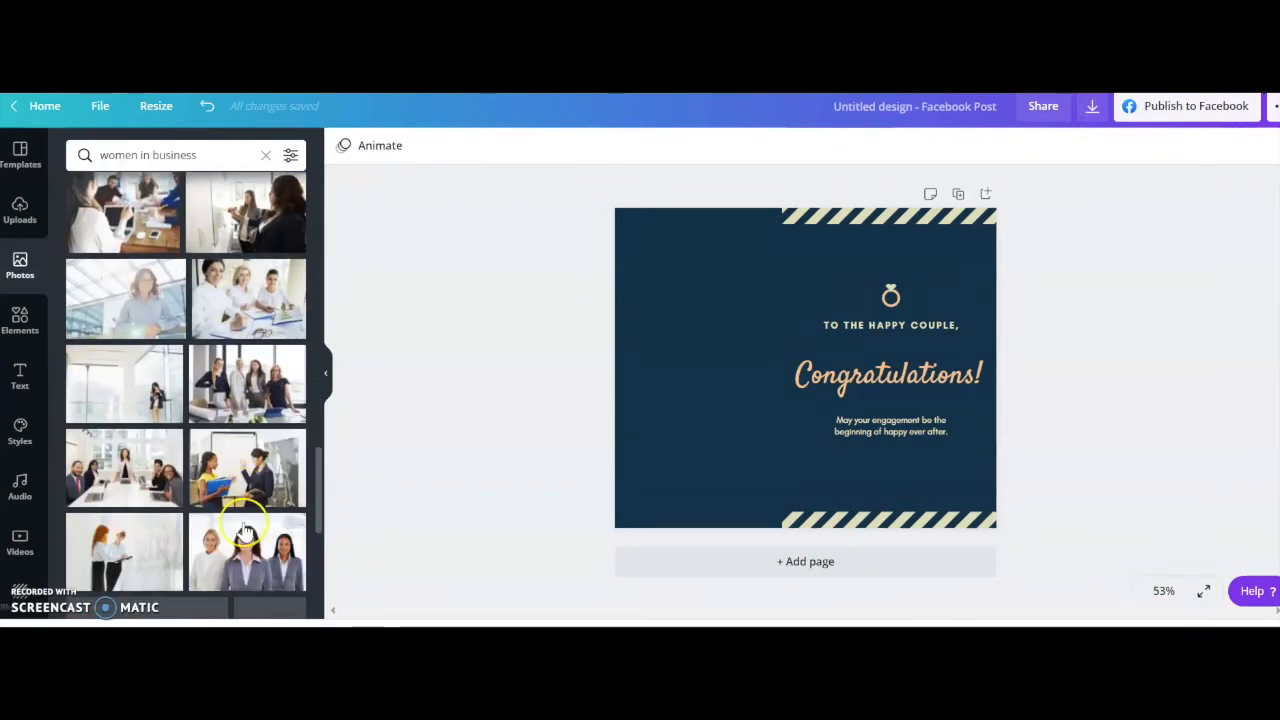
scroll(245, 530, down, 3)
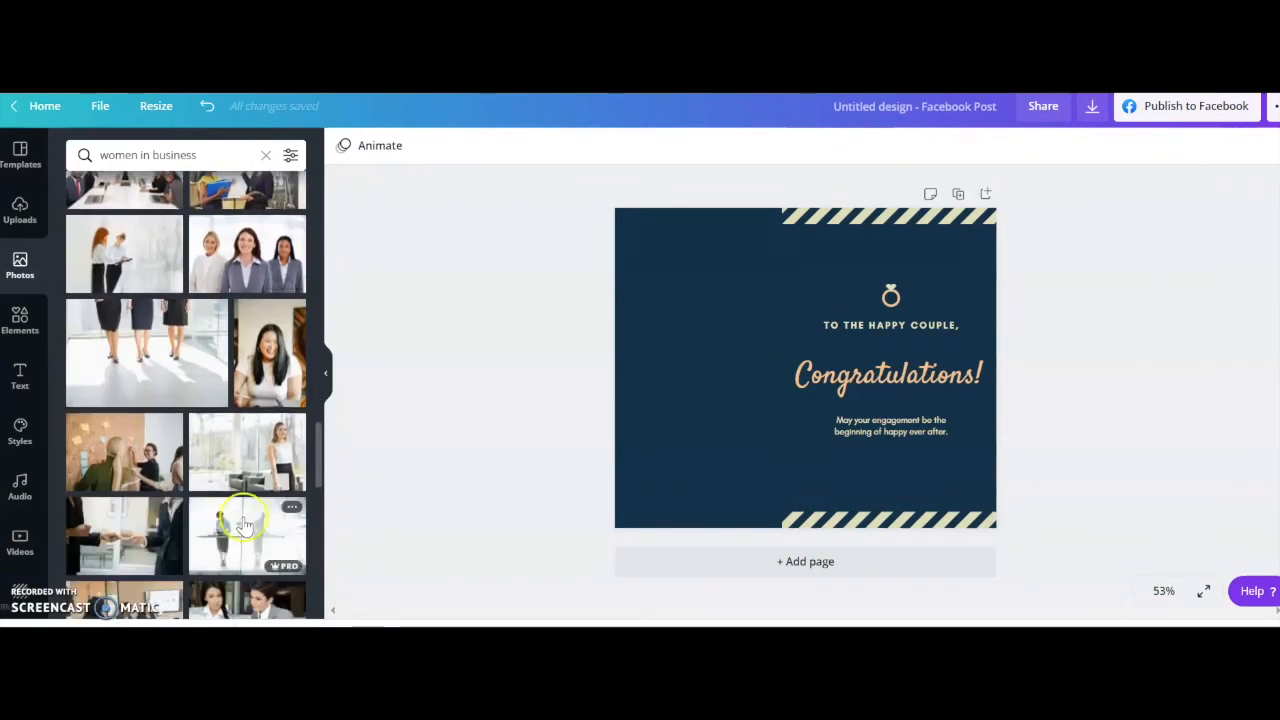
scroll(245, 525, down, 3)
scroll(245, 525, down, 3)
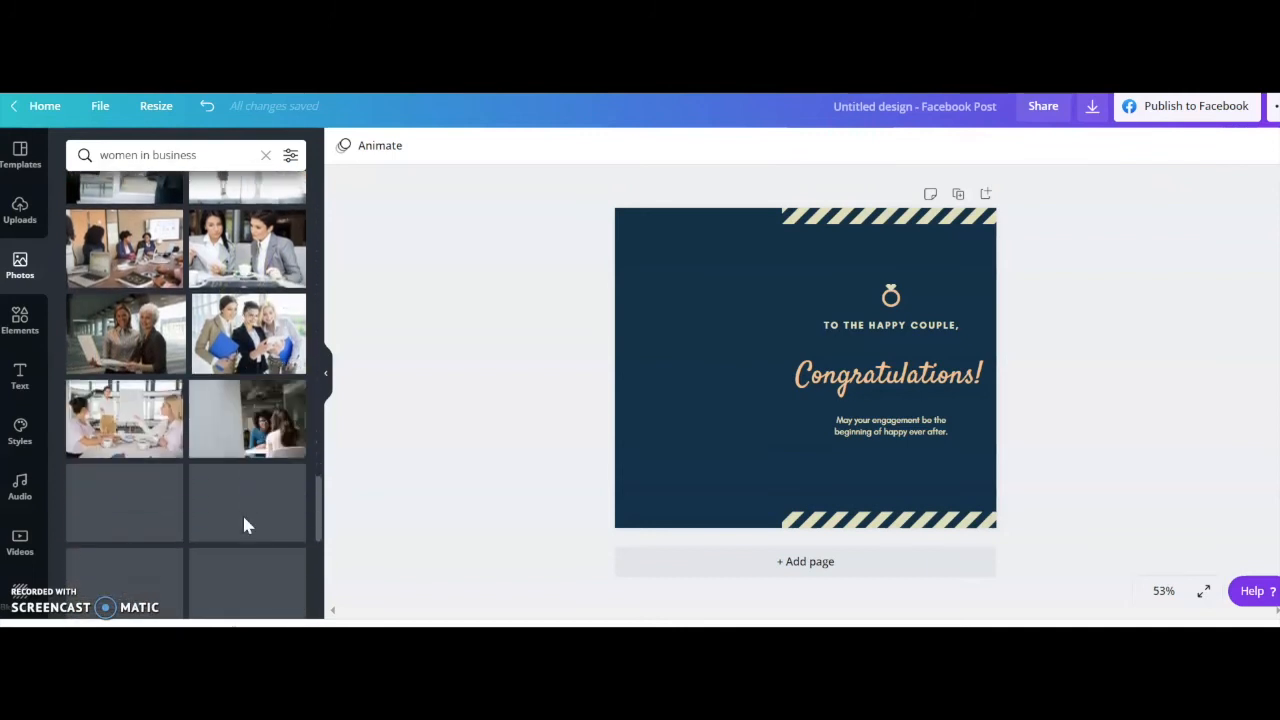
scroll(244, 520, down, 2)
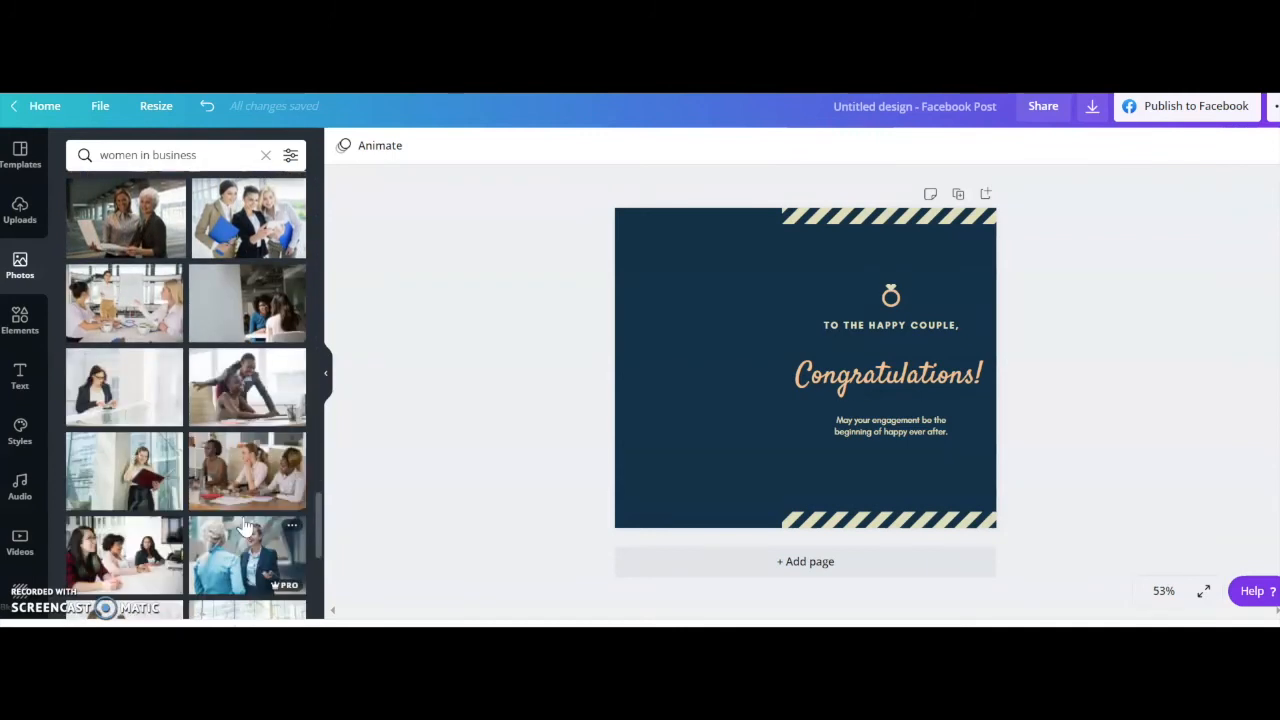
scroll(244, 525, down, 5)
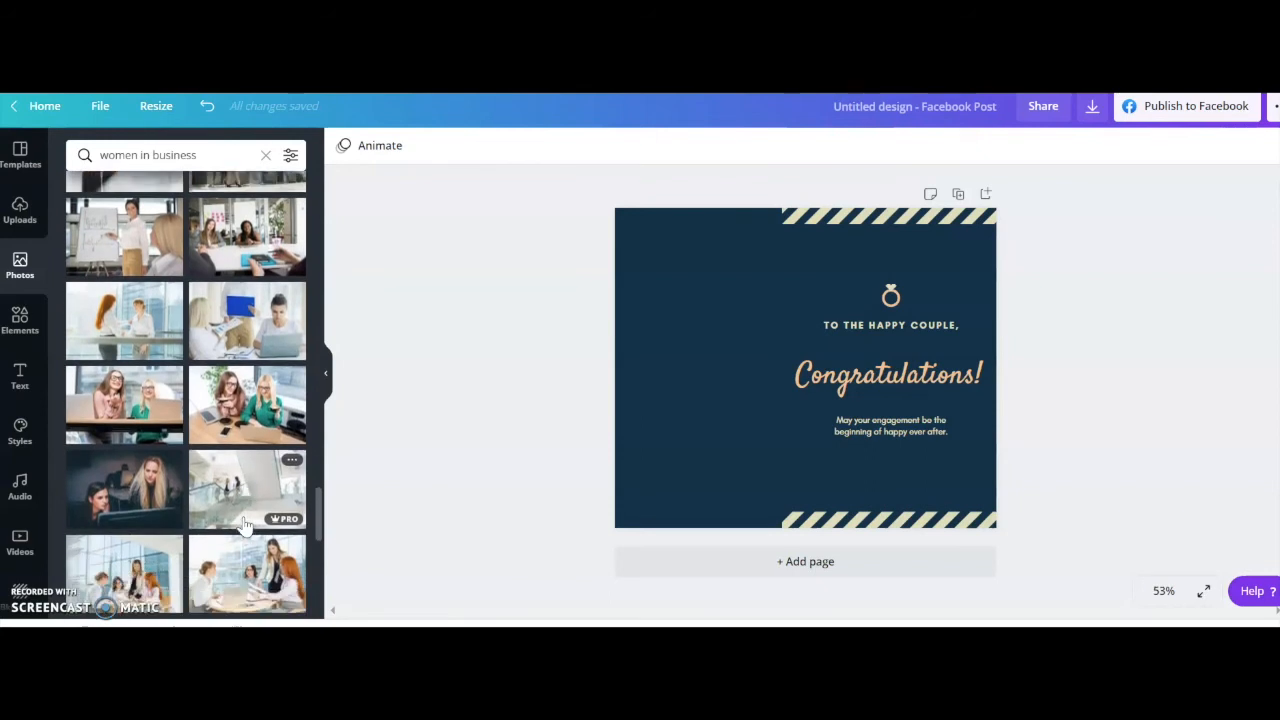
scroll(244, 525, down, 5)
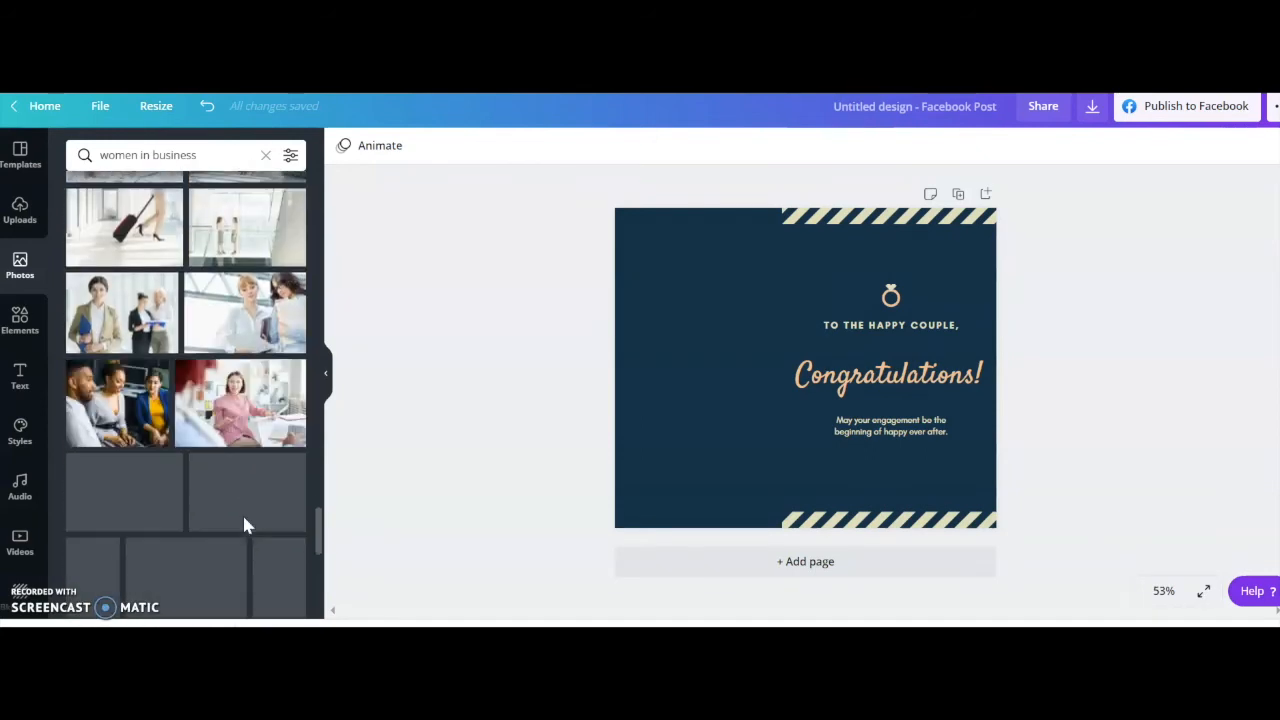
scroll(245, 524, down, 3)
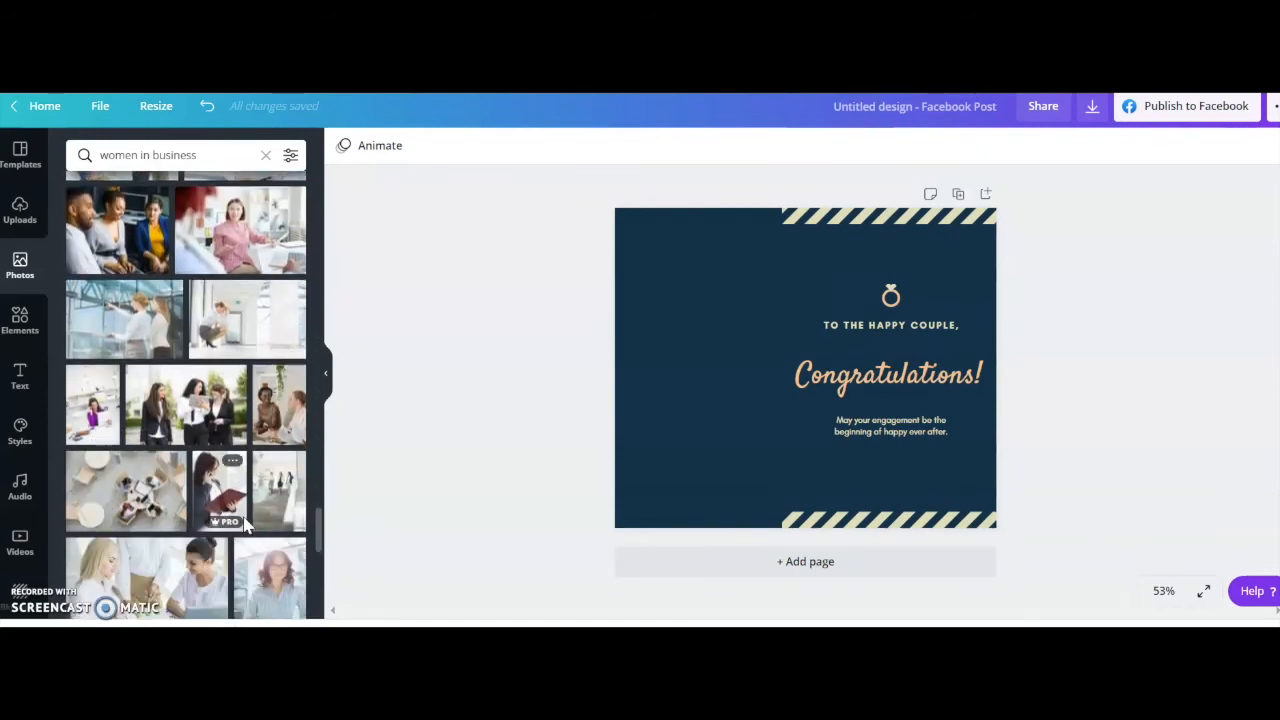
click(99, 425)
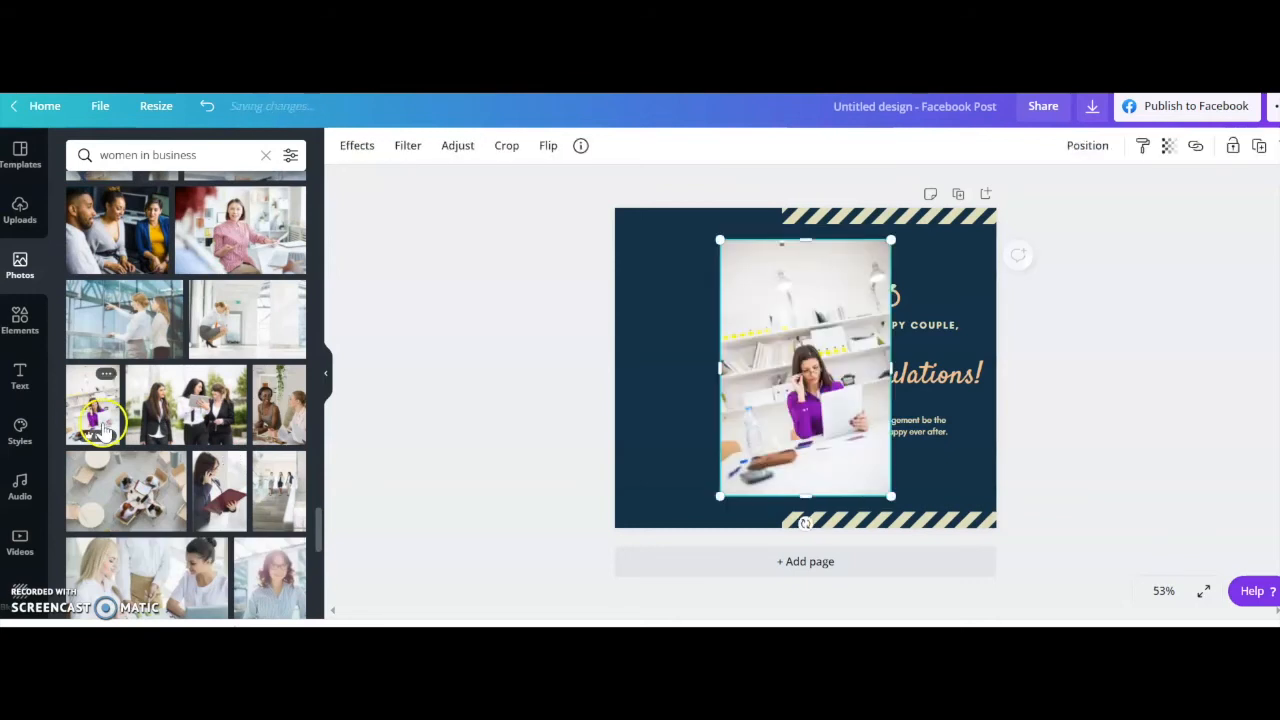
Place the purple-shirt woman photo in the empty area beside the text panel and enlarge it to fill the page height.
drag(836, 410, 725, 355)
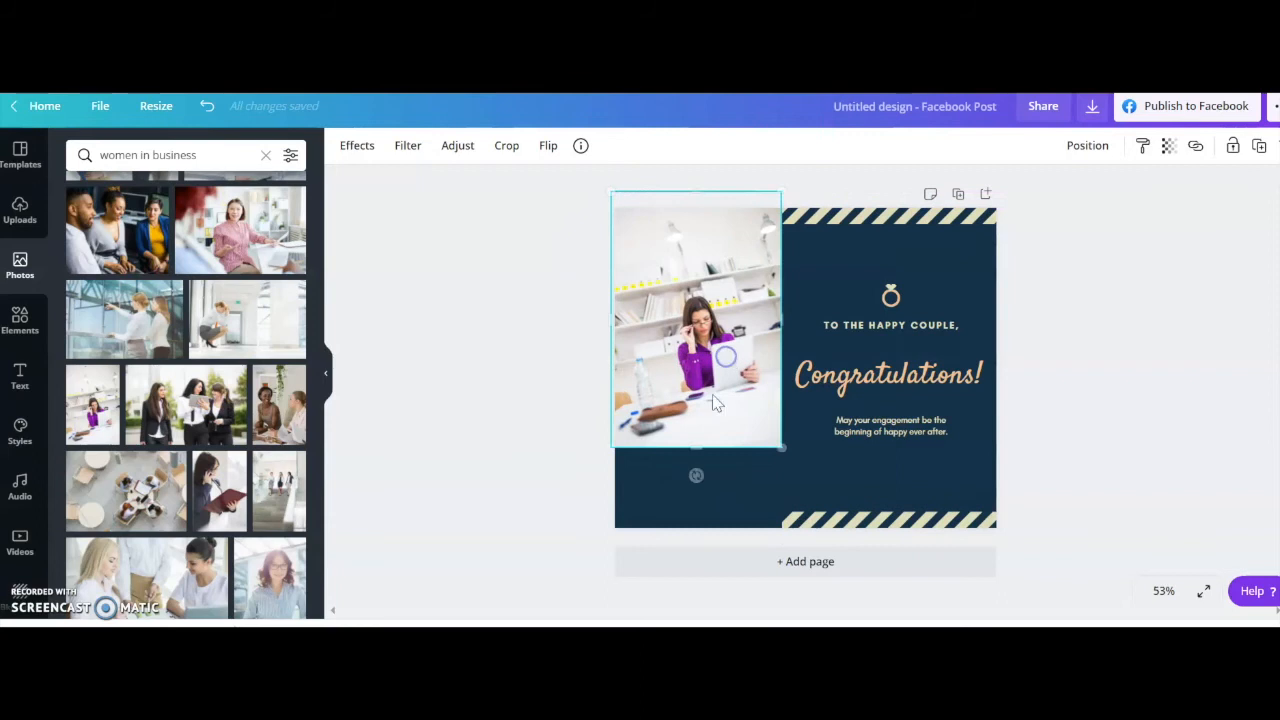
drag(697, 479, 703, 537)
click(529, 449)
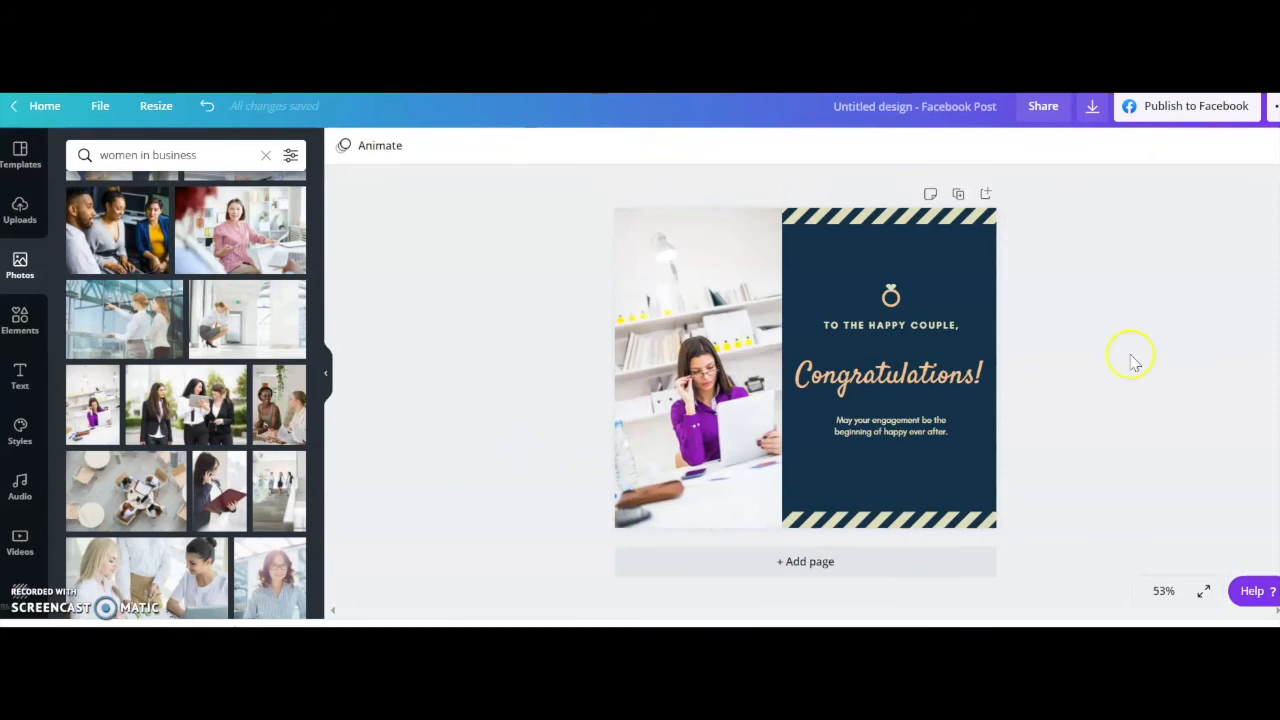
Try the purple and yellow photo colors on the page background and settle on the dark brown photo color.
click(837, 262)
click(945, 262)
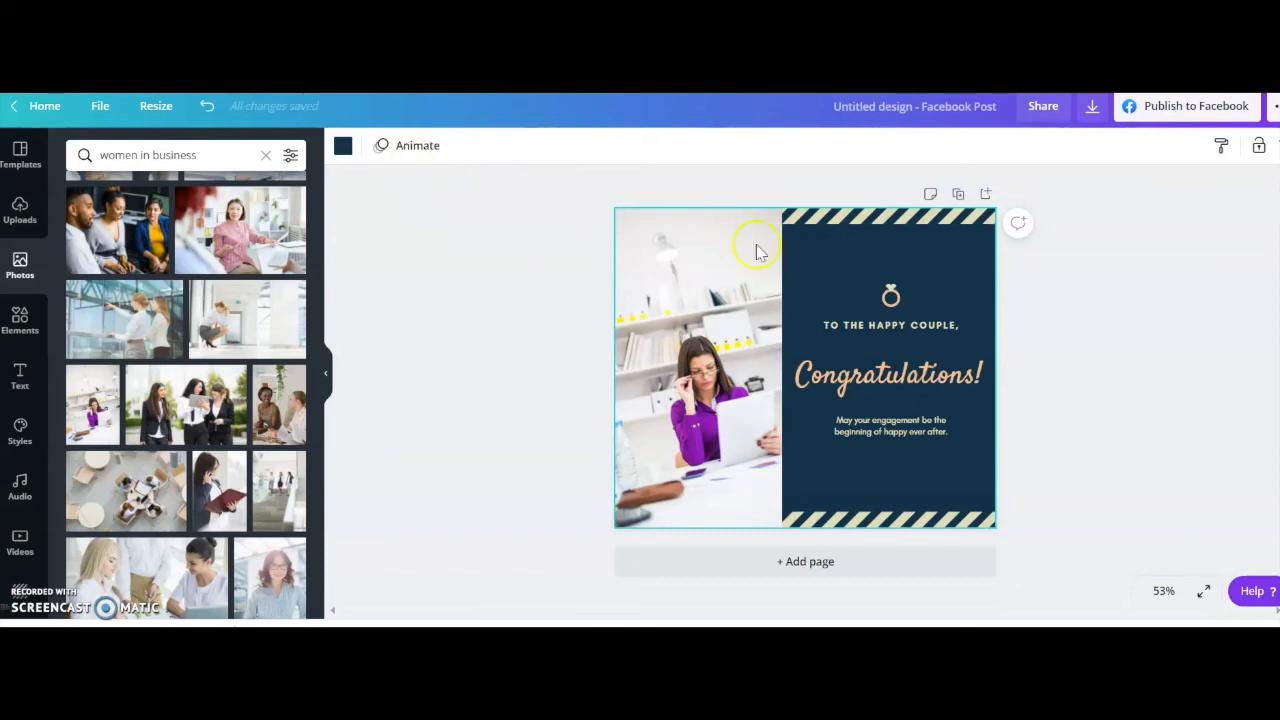
click(342, 148)
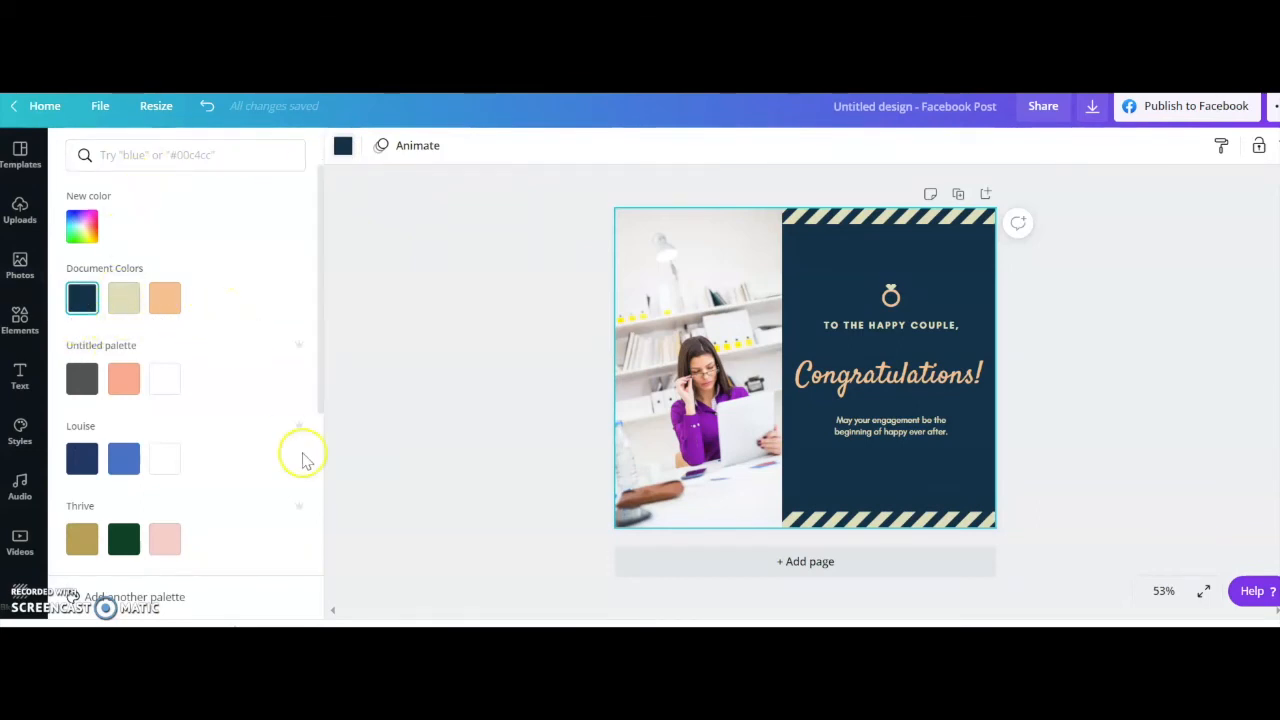
scroll(287, 425, down, 3)
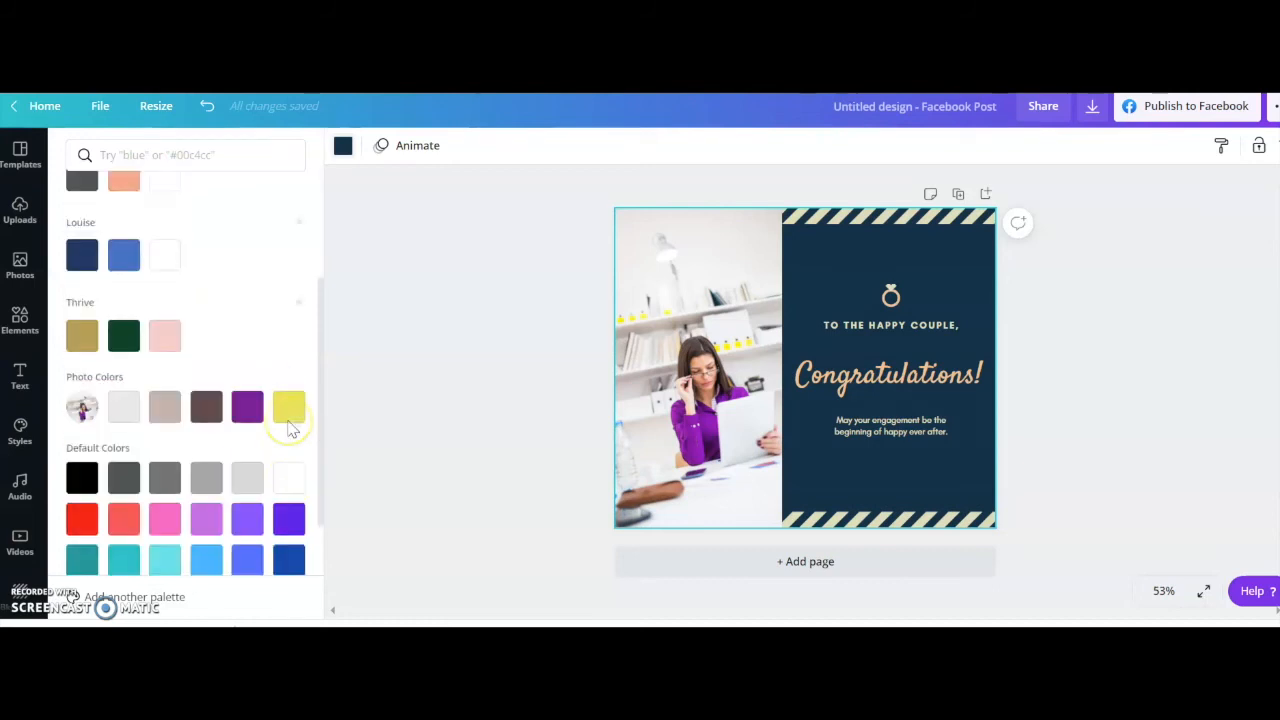
click(686, 367)
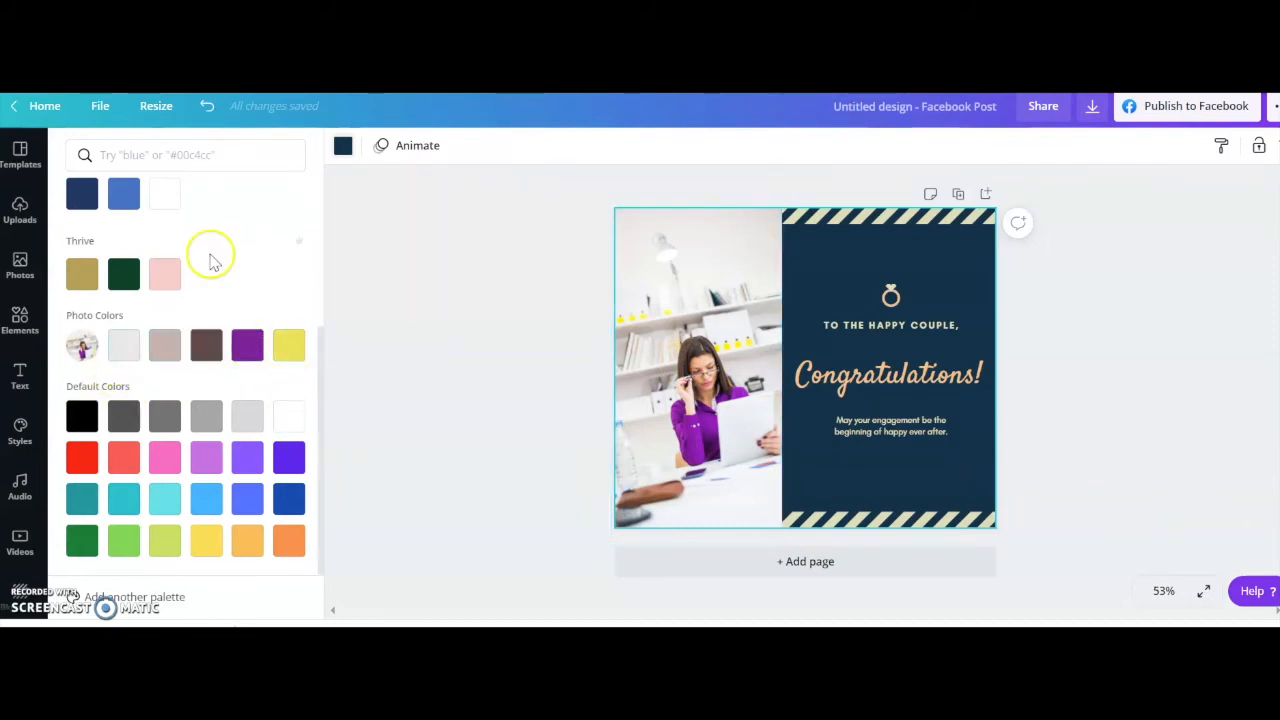
scroll(210, 257, up, 1)
scroll(240, 280, up, 1)
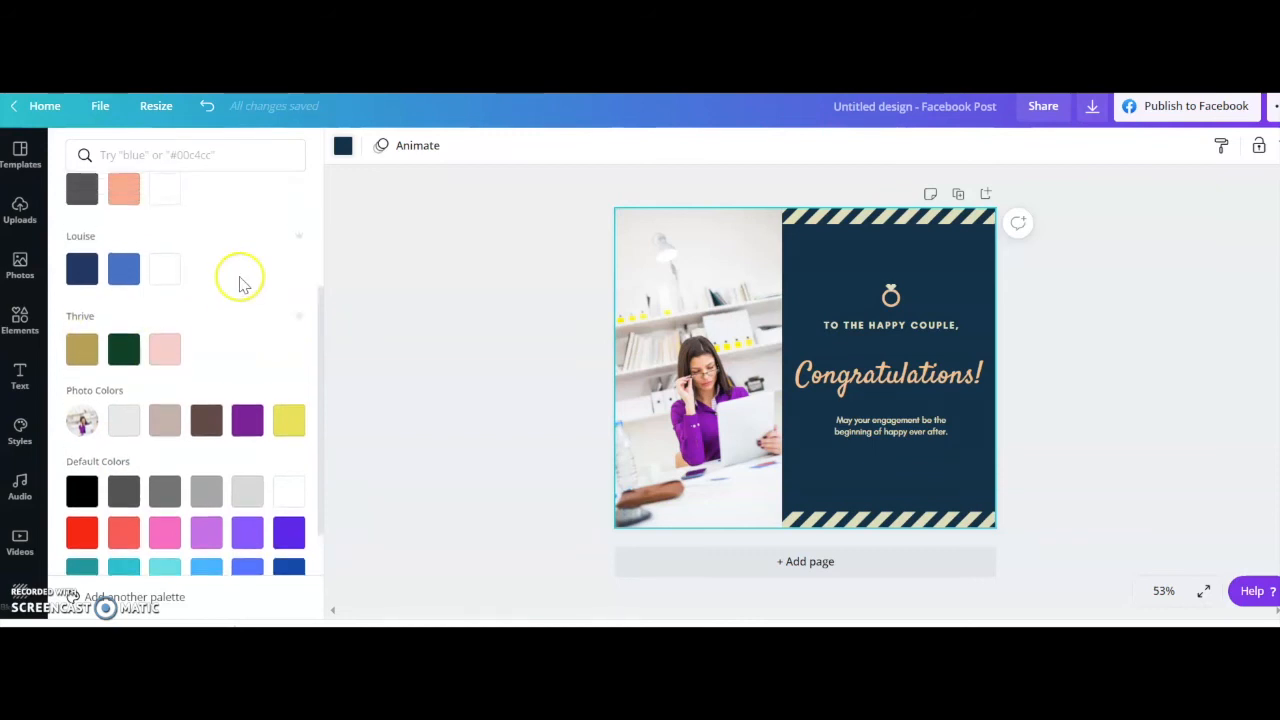
scroll(250, 340, down, 2)
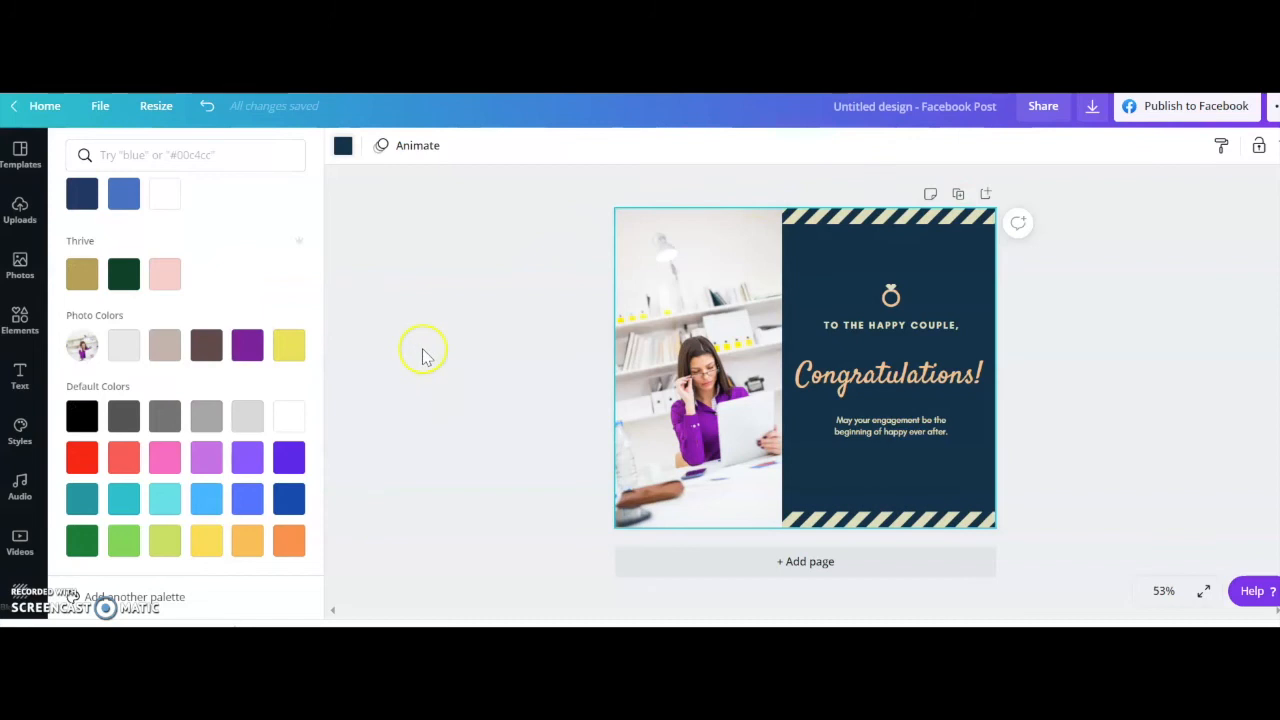
click(247, 345)
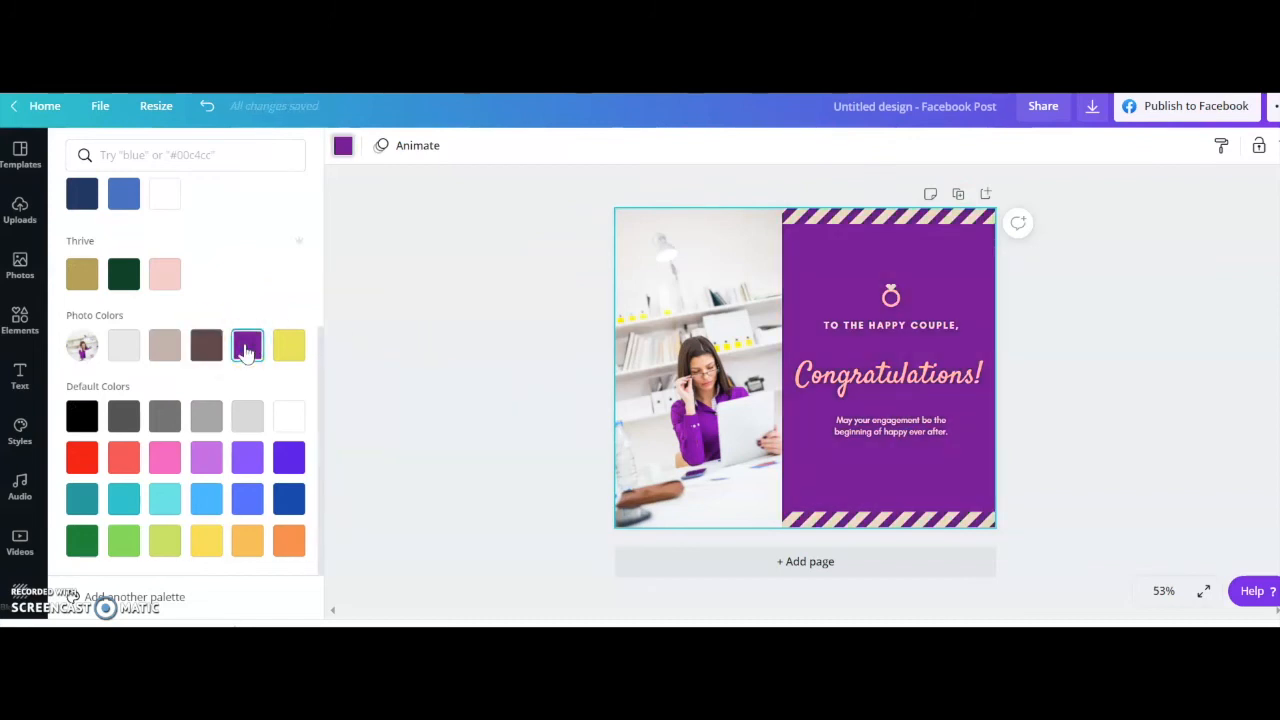
click(298, 347)
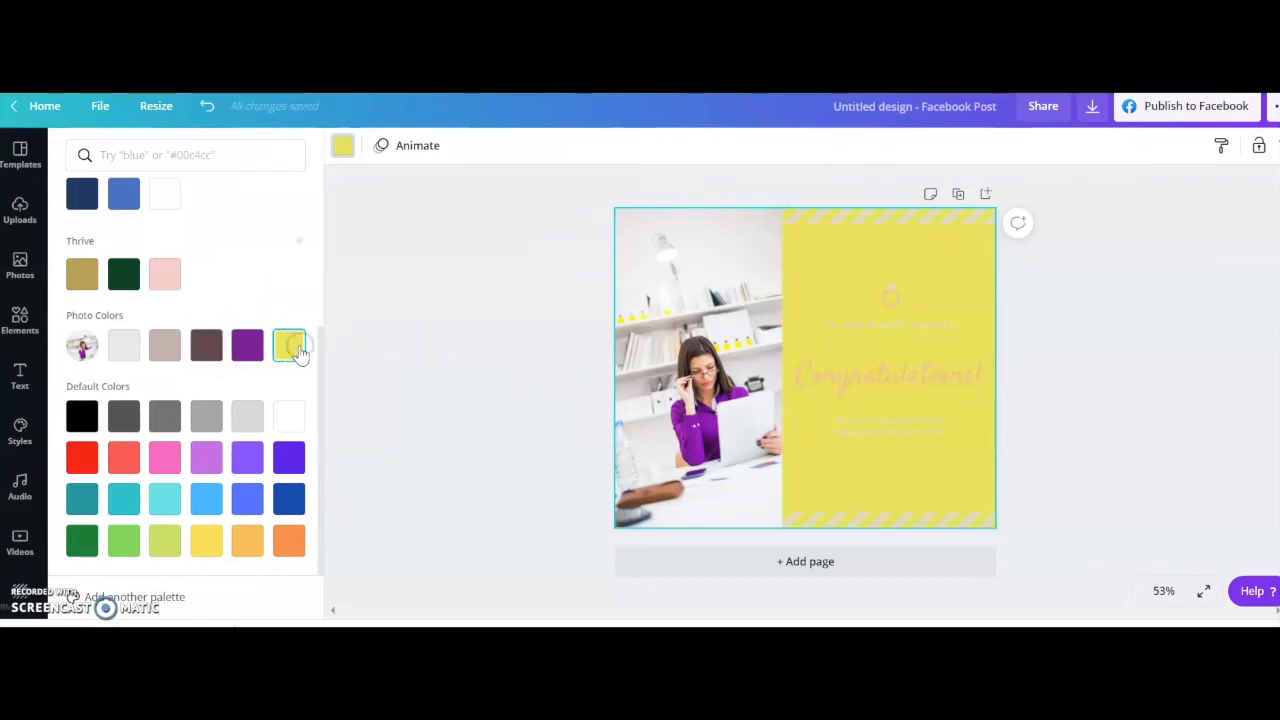
click(206, 346)
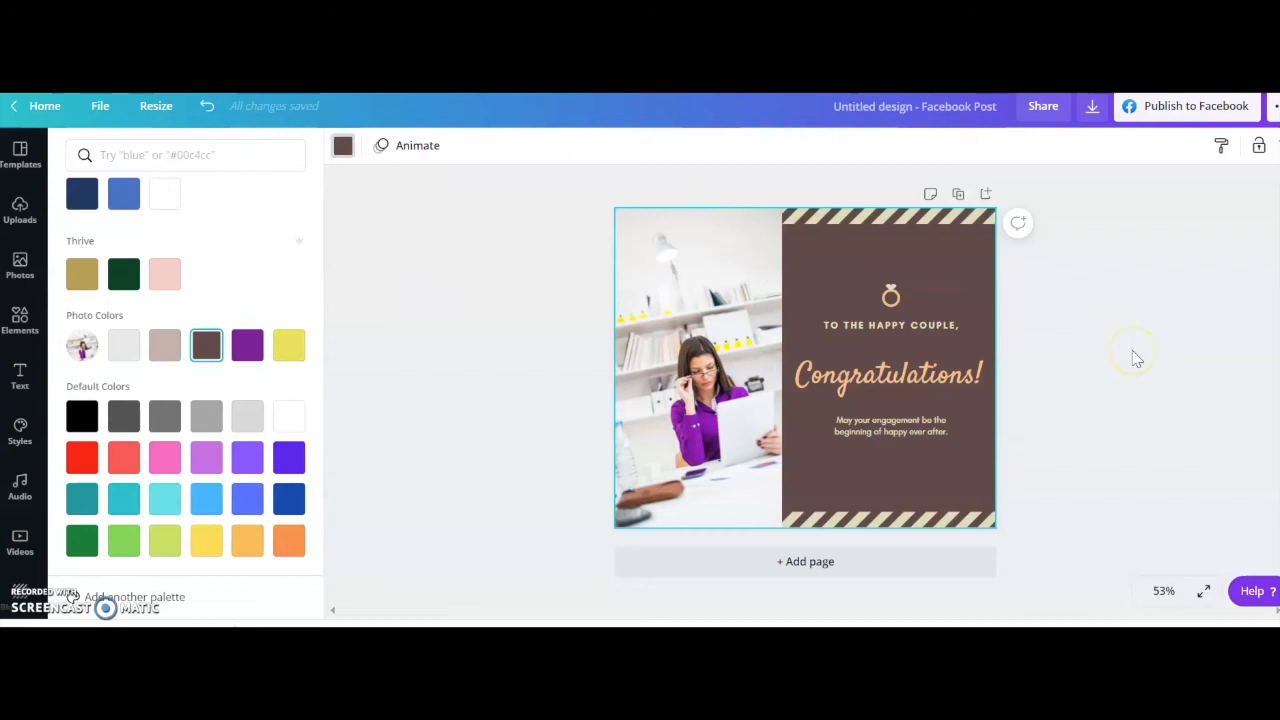
Recolor the striped border along the post's upper edge, trying the yellow photo color and settling on the taupe one.
click(877, 218)
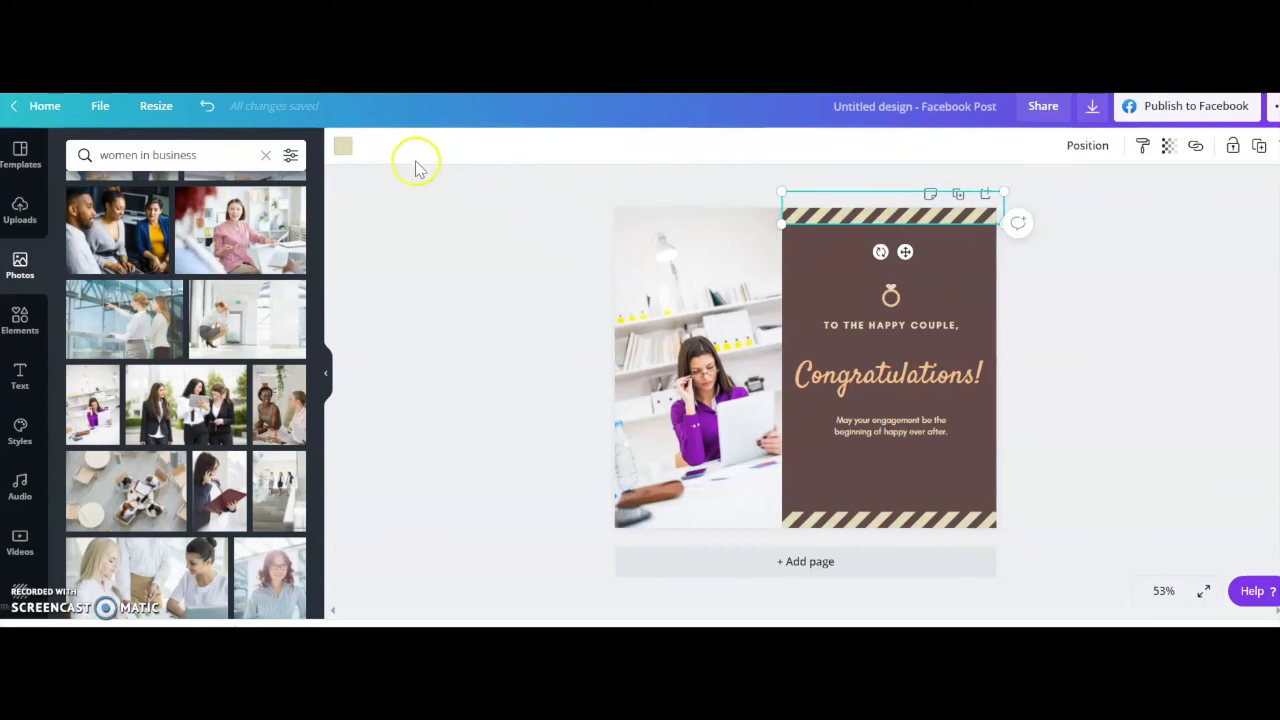
click(351, 150)
scroll(280, 357, down, 4)
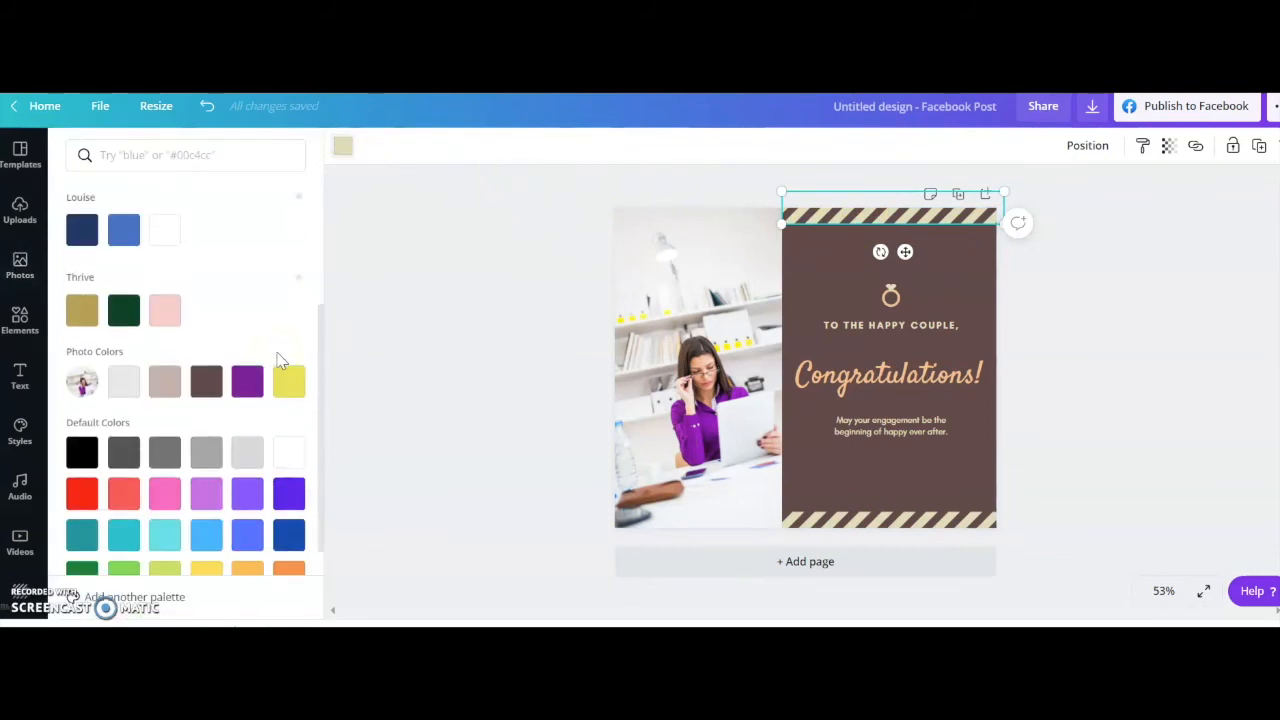
click(285, 390)
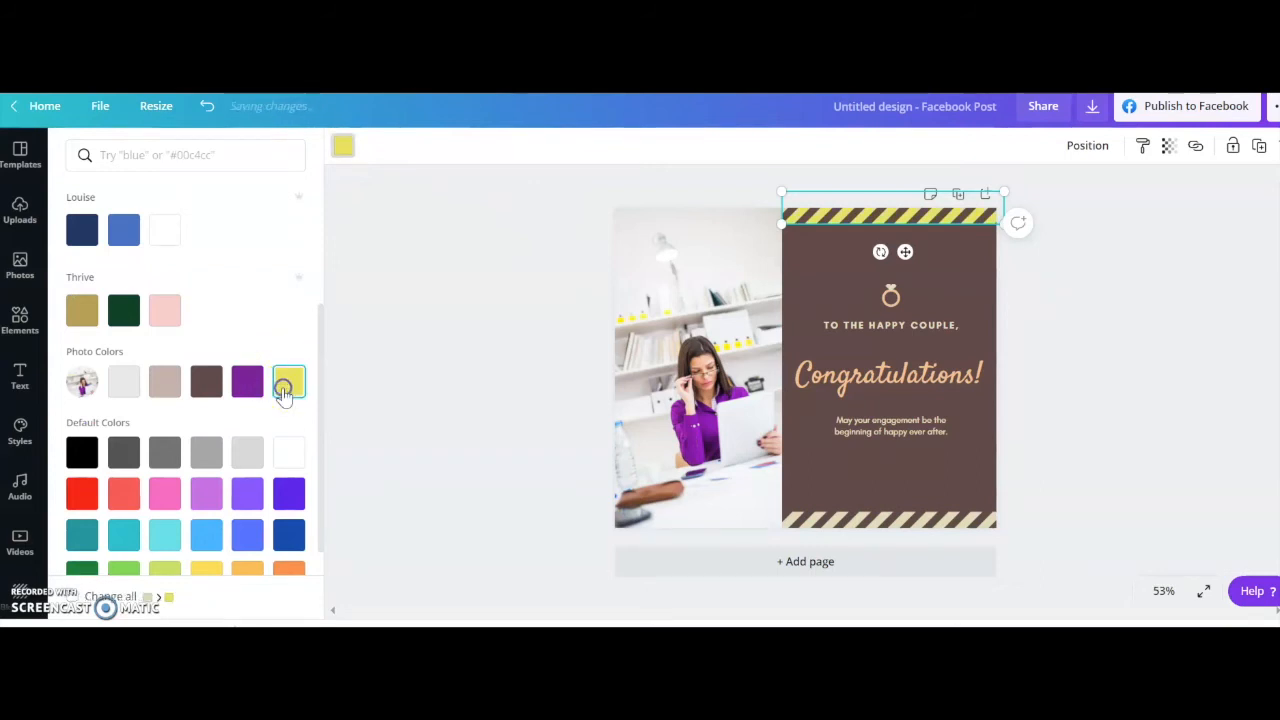
click(165, 388)
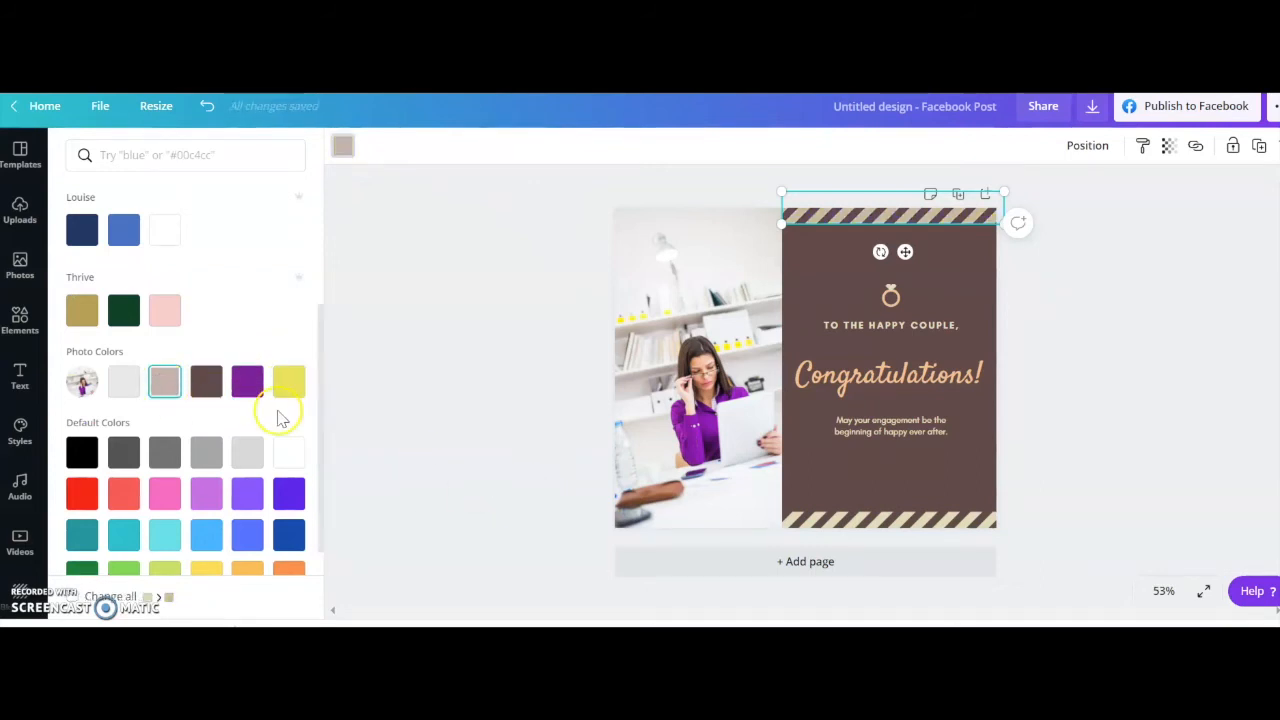
Try to recolor the striped border along the post's lower edge with the same taupe photo color.
click(343, 146)
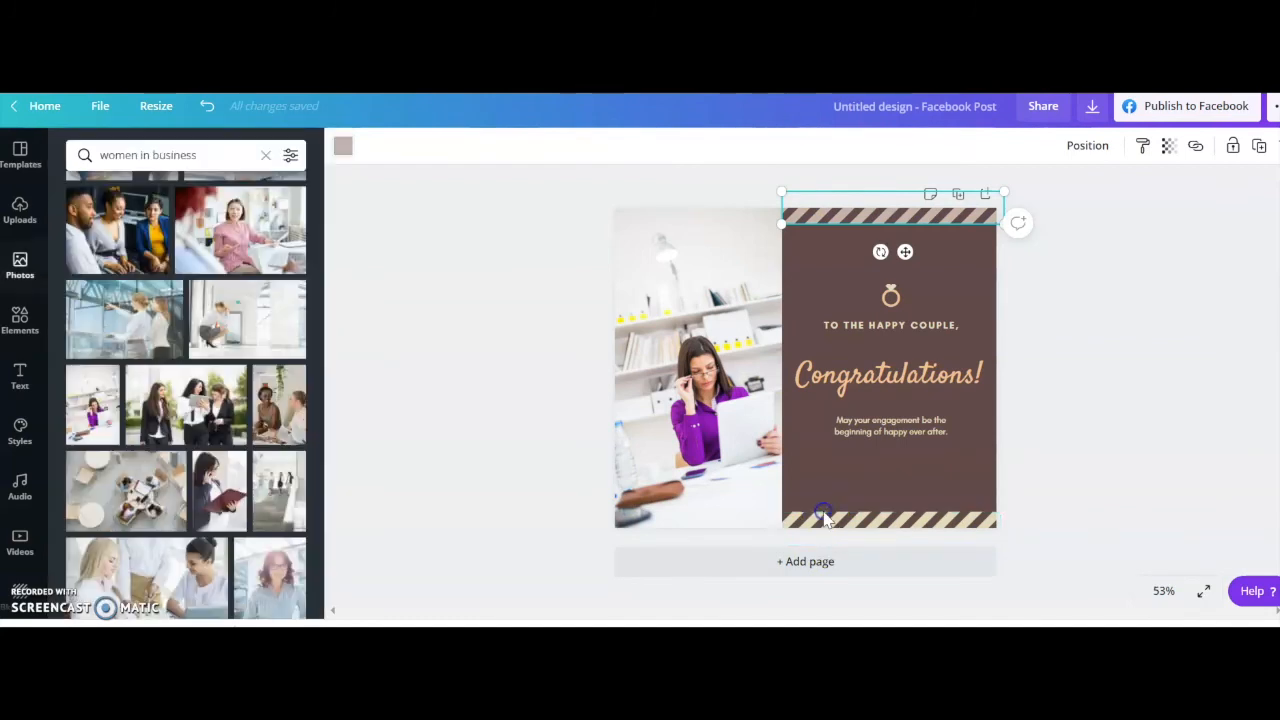
click(343, 146)
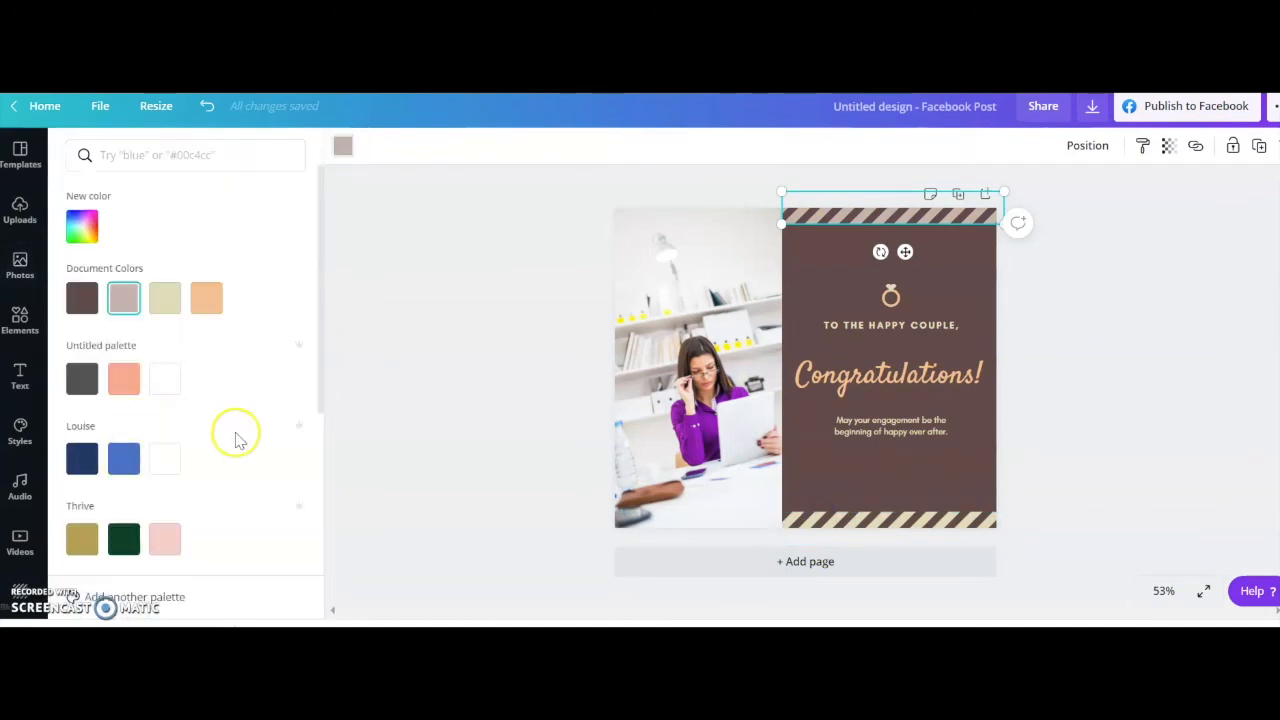
scroll(250, 440, down, 3)
click(165, 462)
click(461, 479)
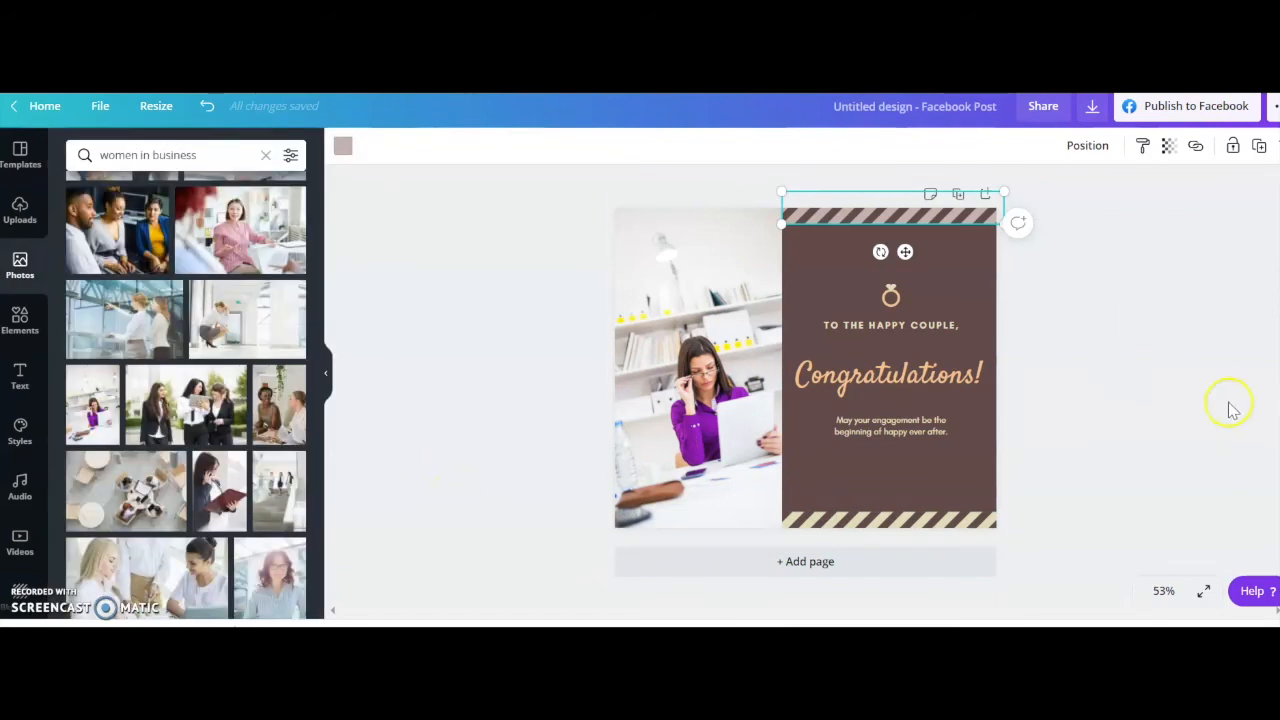
click(1148, 328)
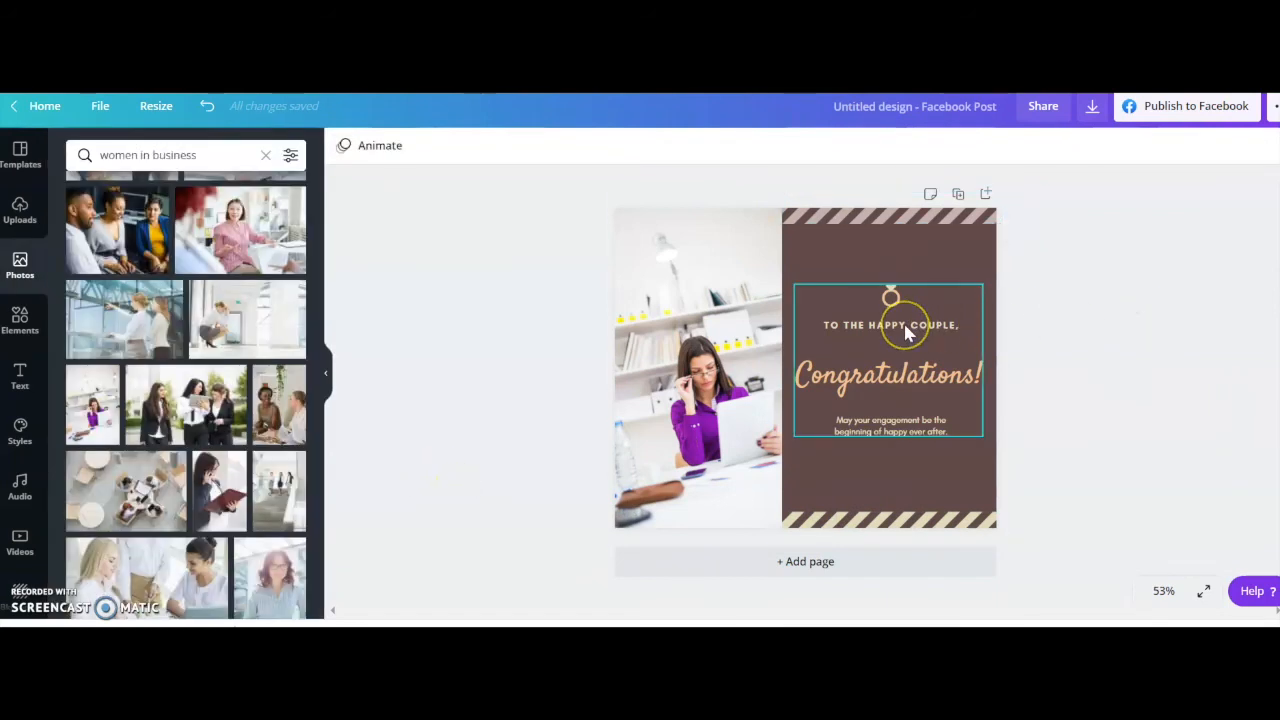
Search the elements for "phone" and add the white smartphone graphic with the teal screen to the post.
double_click(889, 296)
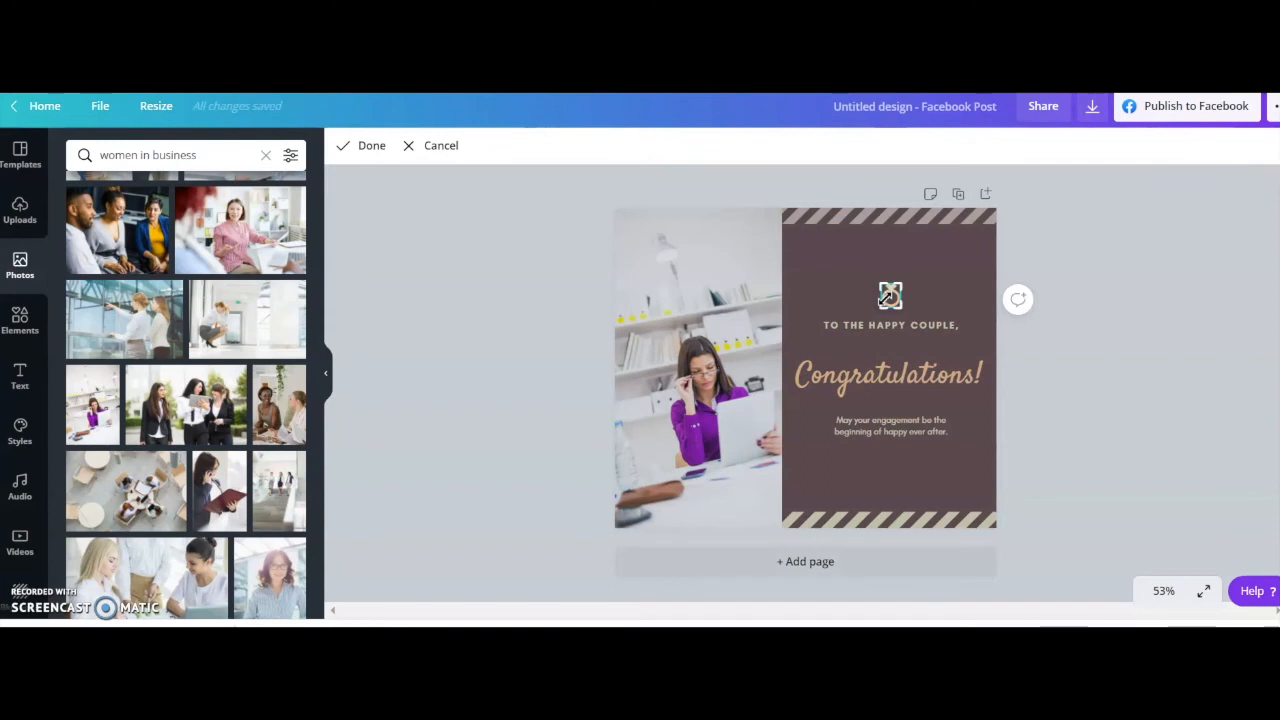
click(20, 322)
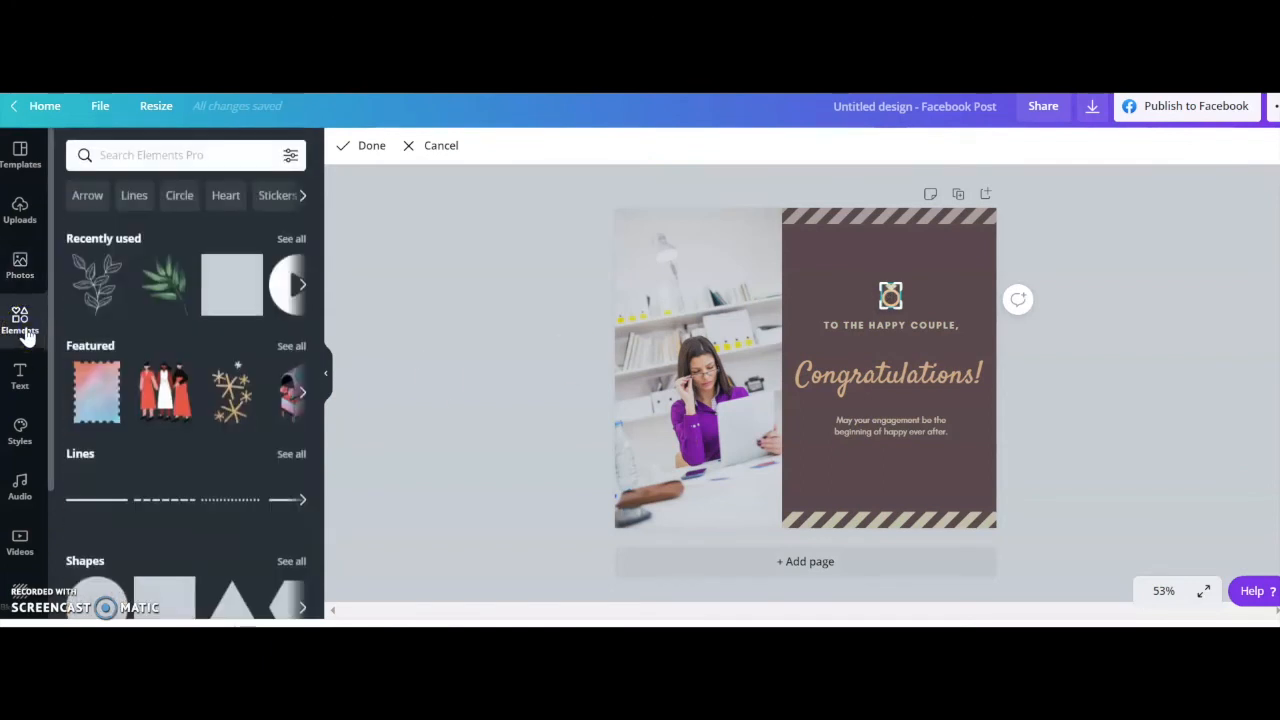
click(181, 153)
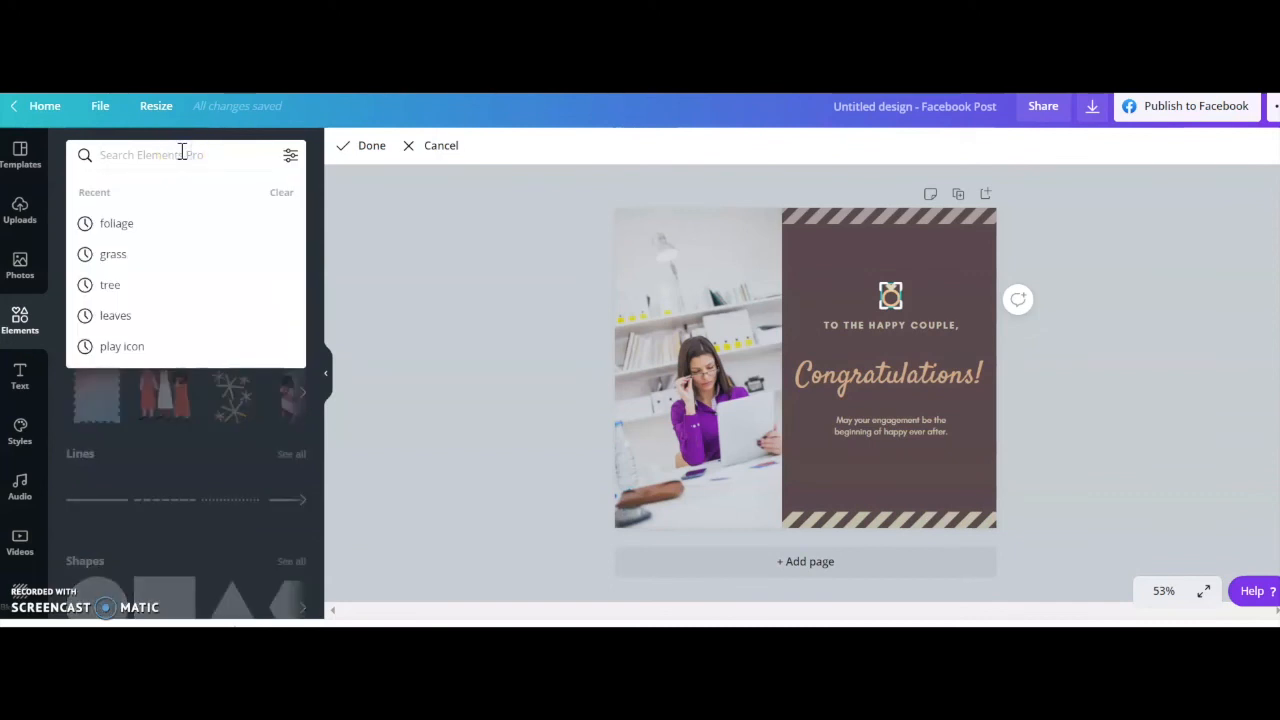
text(phone)
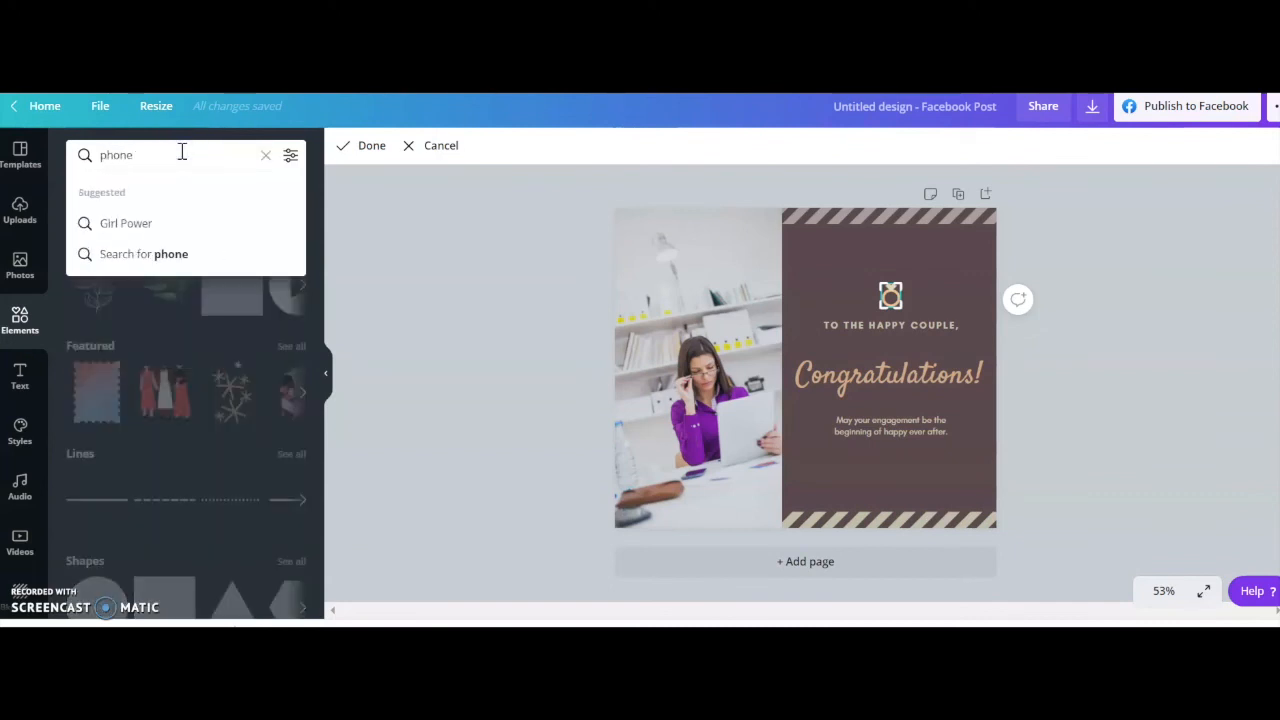
key(Return)
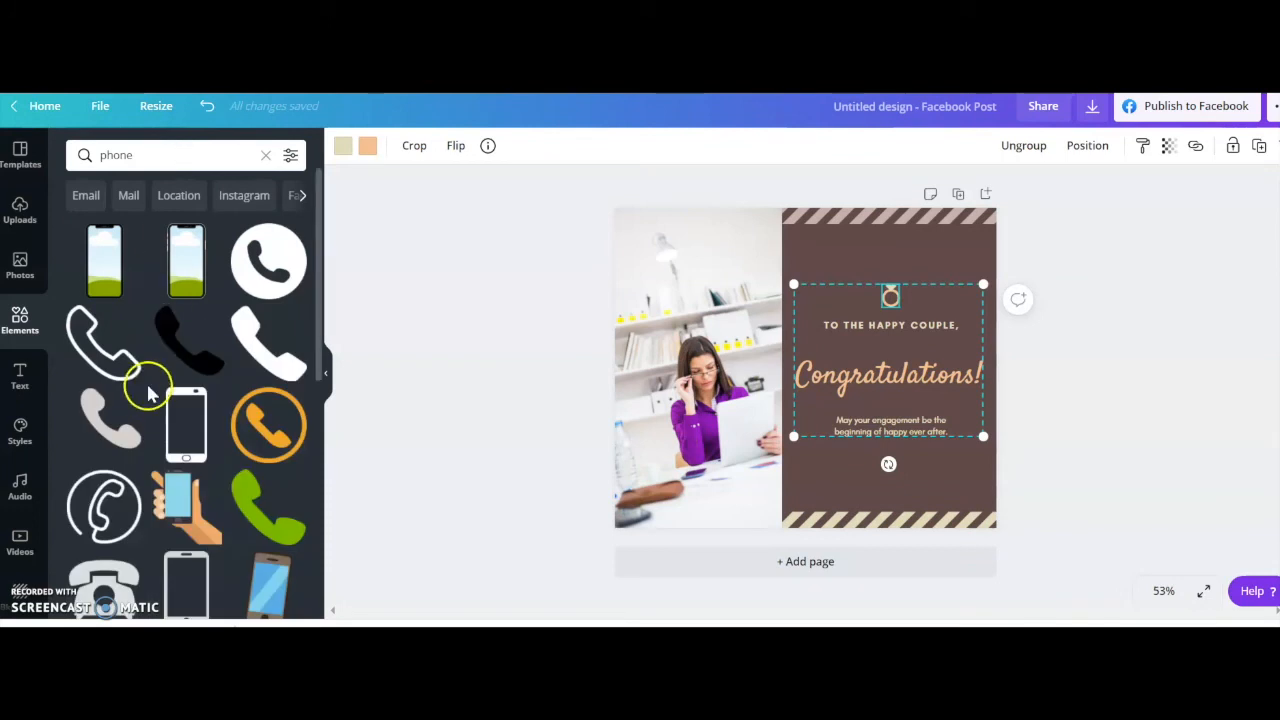
scroll(137, 386, down, 1)
scroll(198, 432, down, 2)
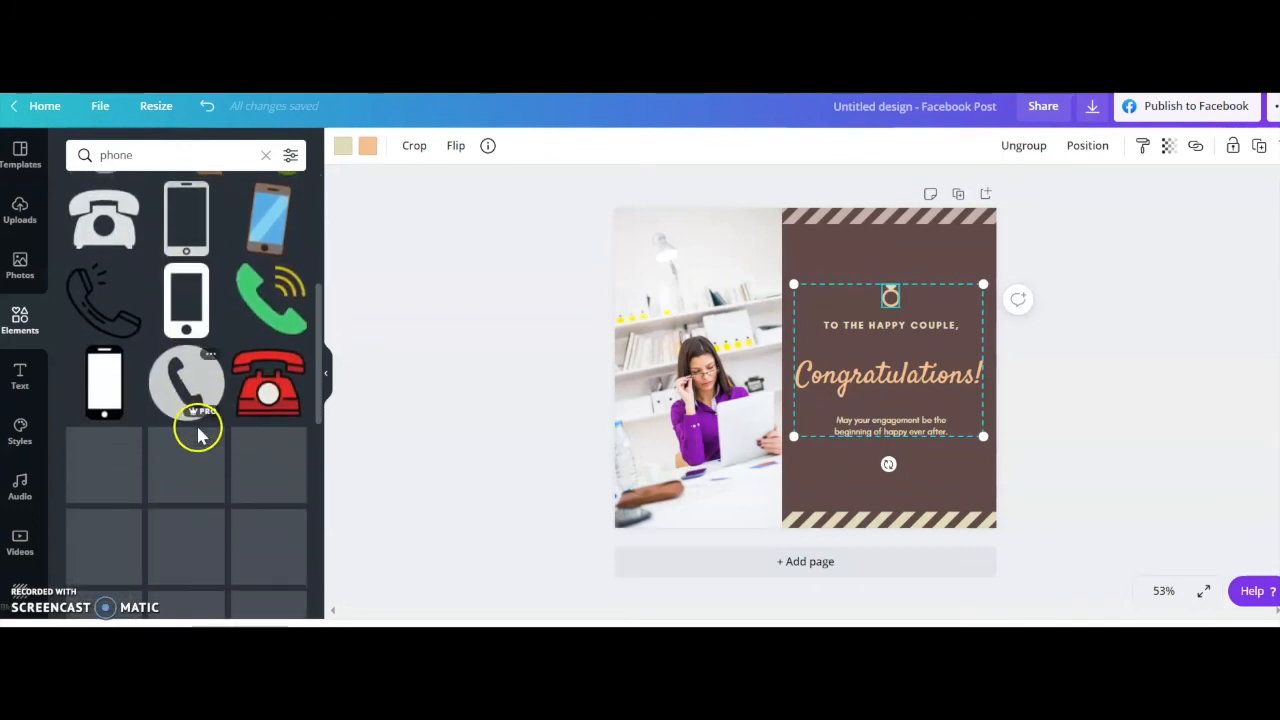
scroll(198, 436, down, 5)
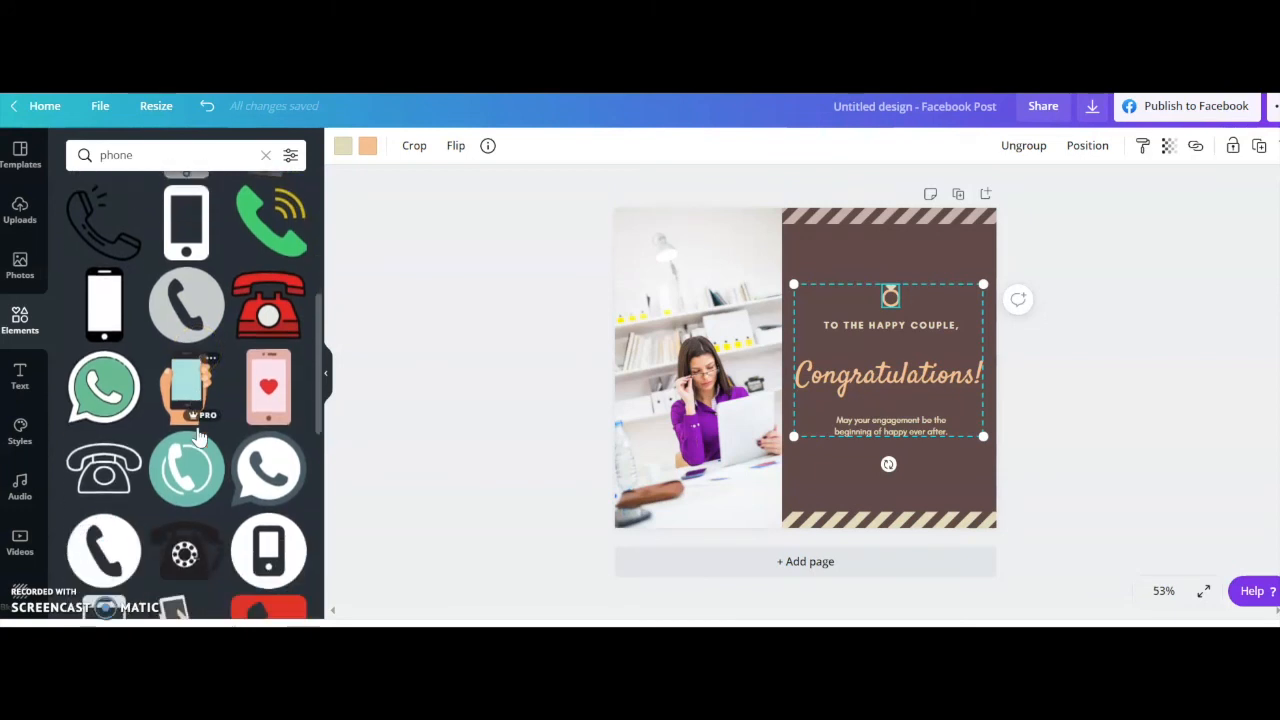
scroll(196, 423, down, 5)
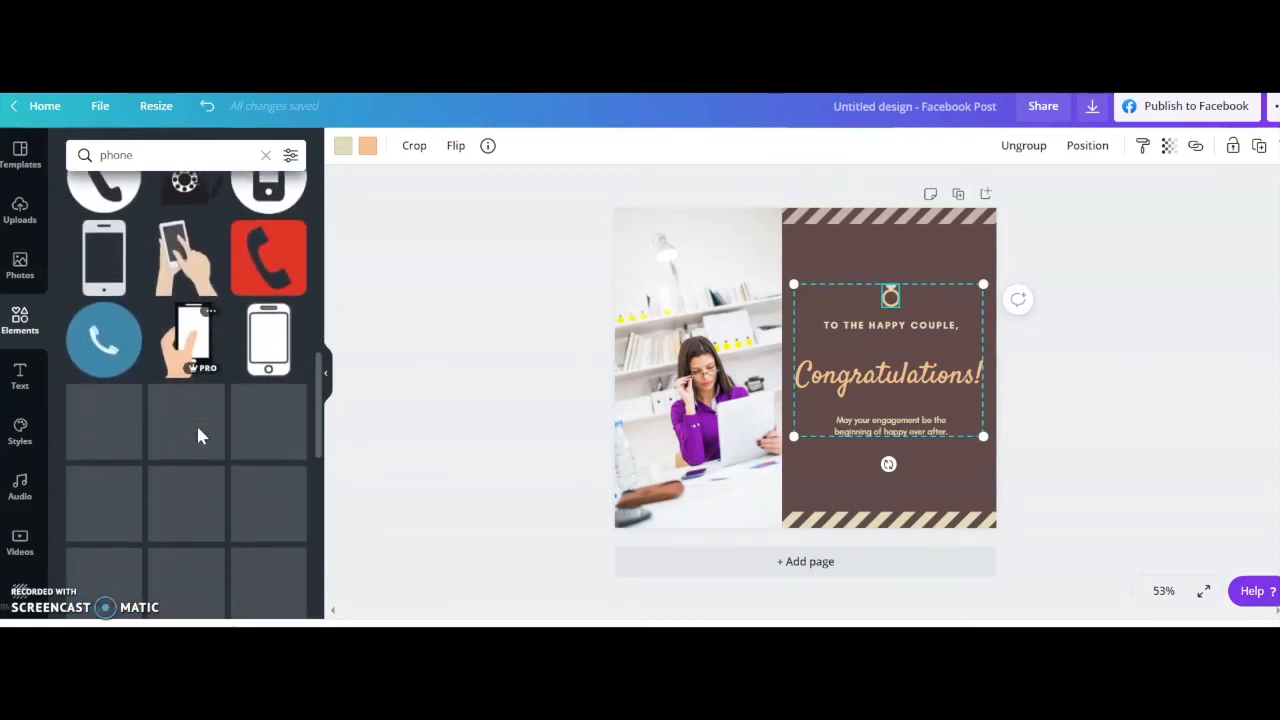
scroll(198, 436, down, 3)
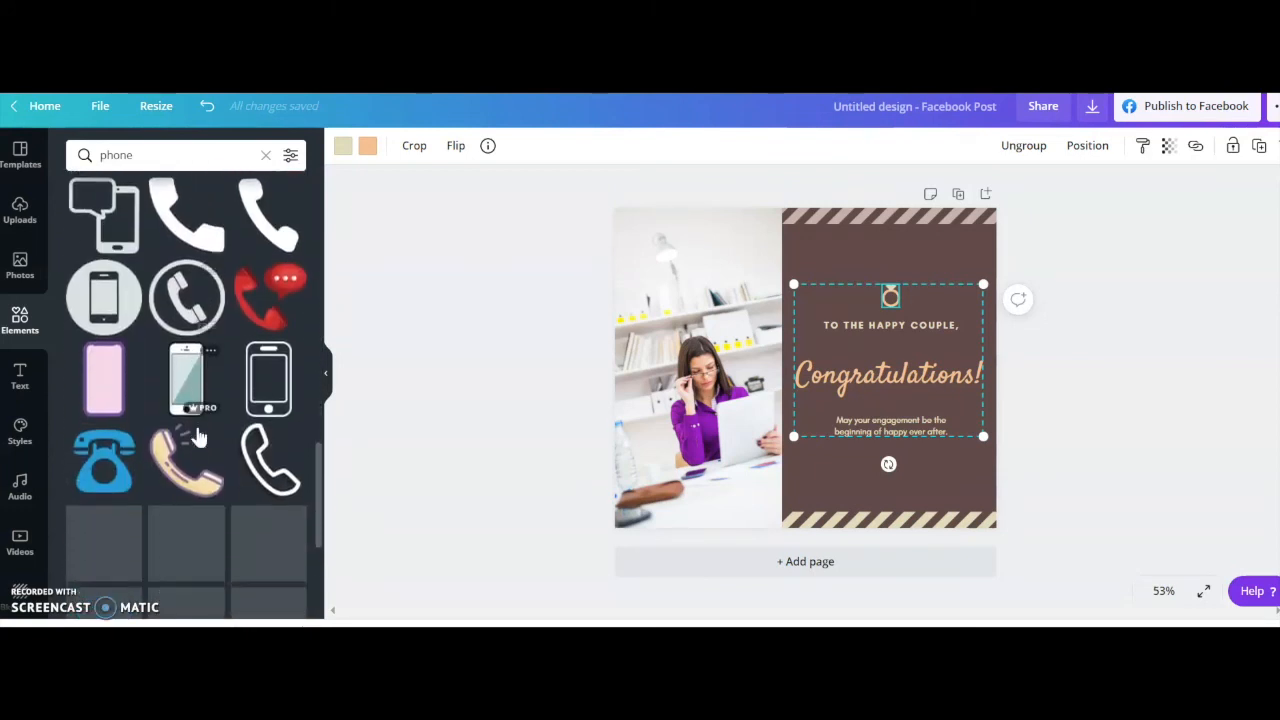
click(186, 392)
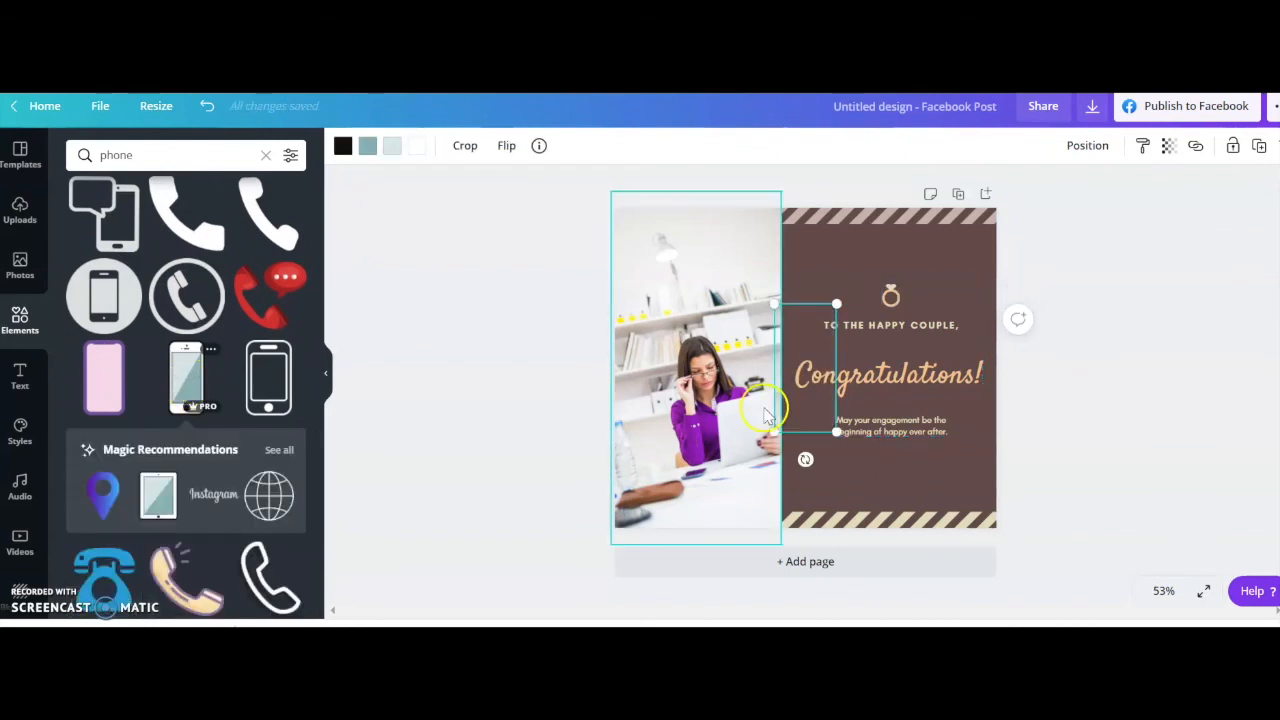
Shrink the smartphone graphic to icon size and delete the ring icon above the "To the happy couple," line.
click(838, 430)
drag(838, 430, 862, 322)
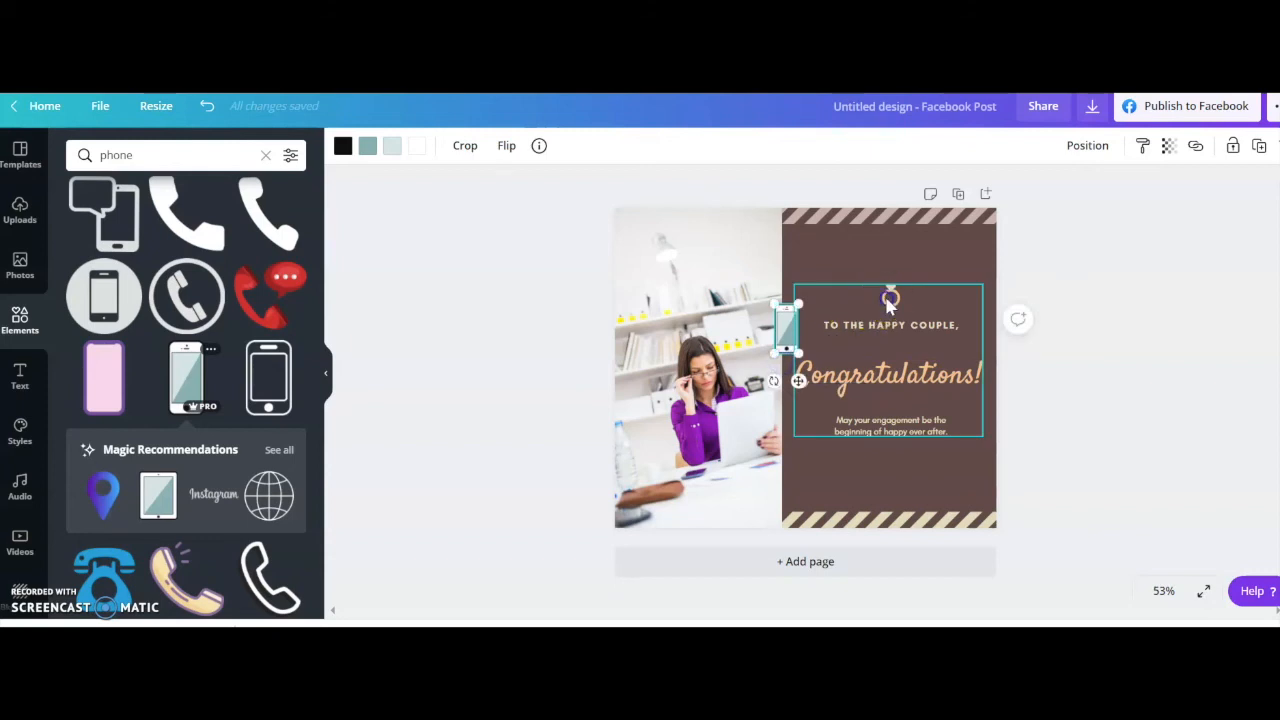
click(889, 294)
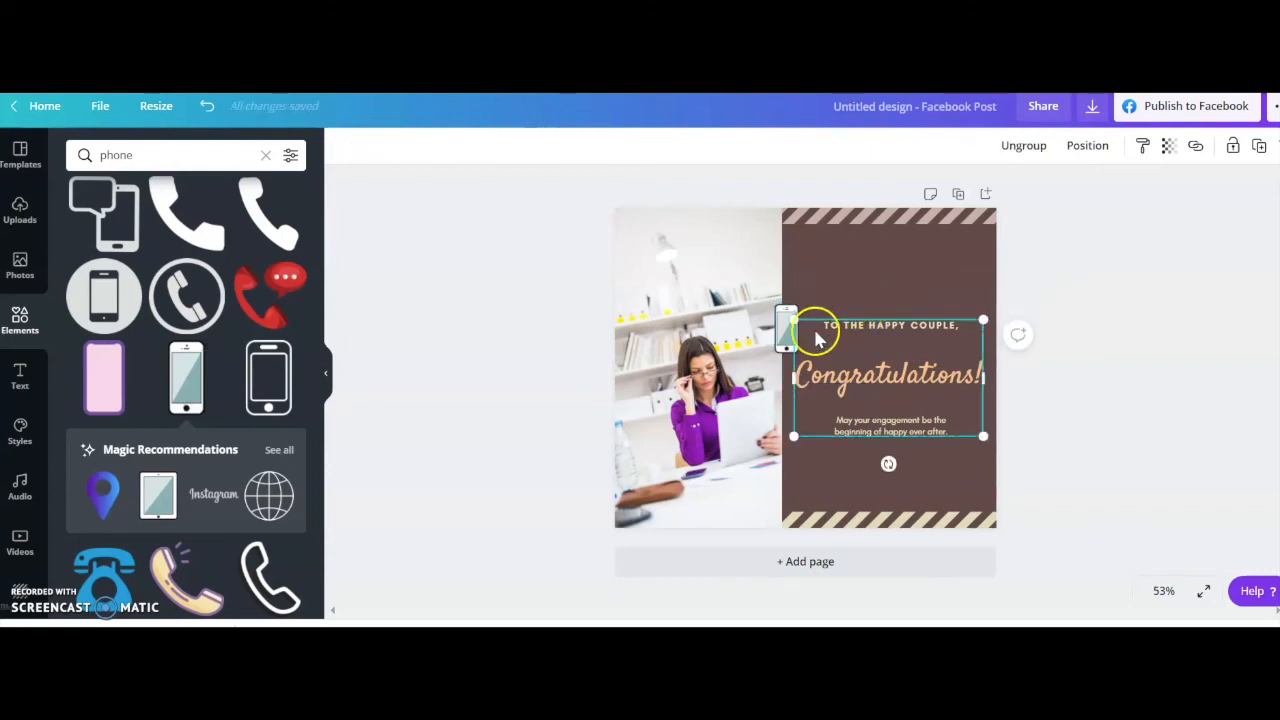
click(562, 373)
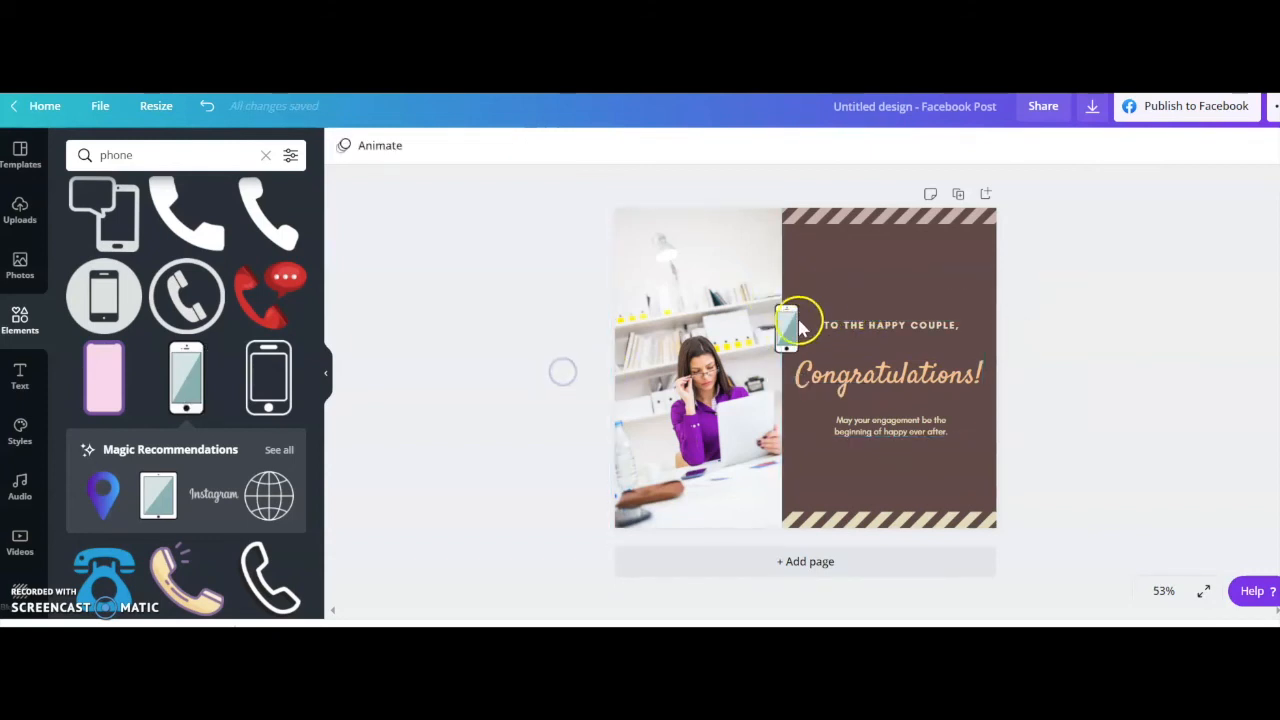
Move the smartphone icon into the ring's former place, centered above the "To the happy couple," line.
drag(790, 327, 888, 292)
click(1063, 314)
click(888, 290)
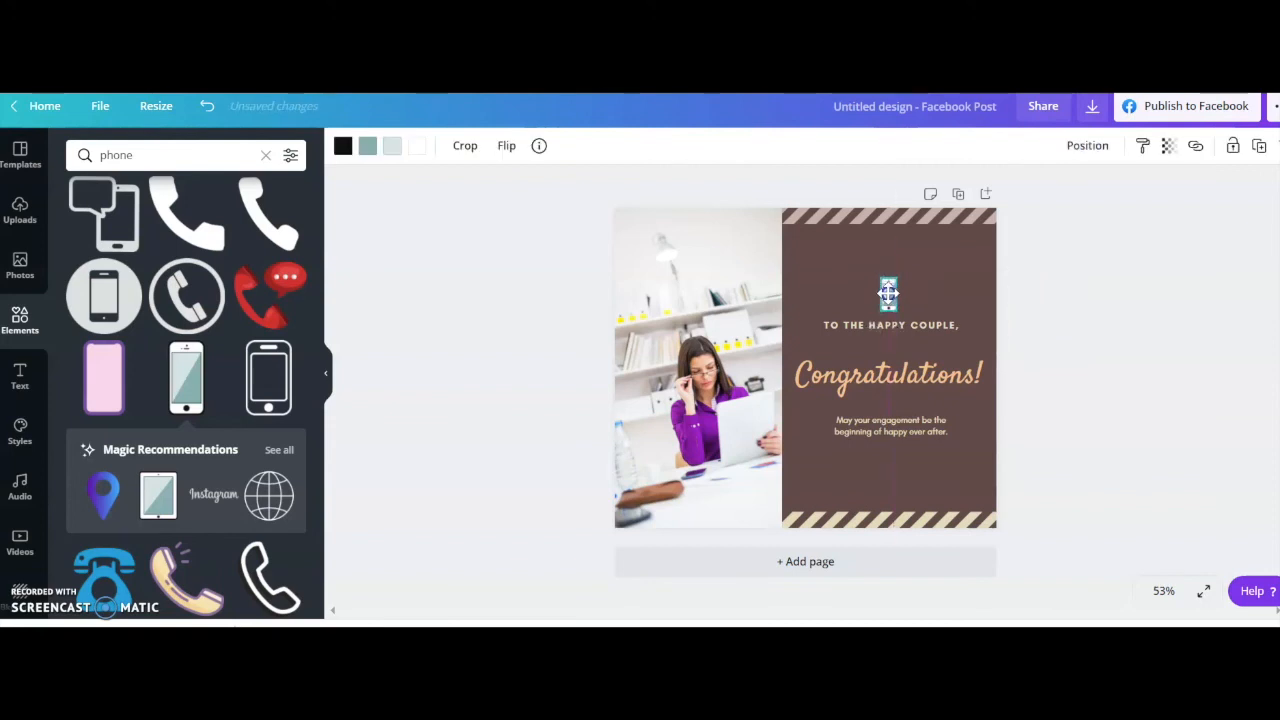
click(1116, 349)
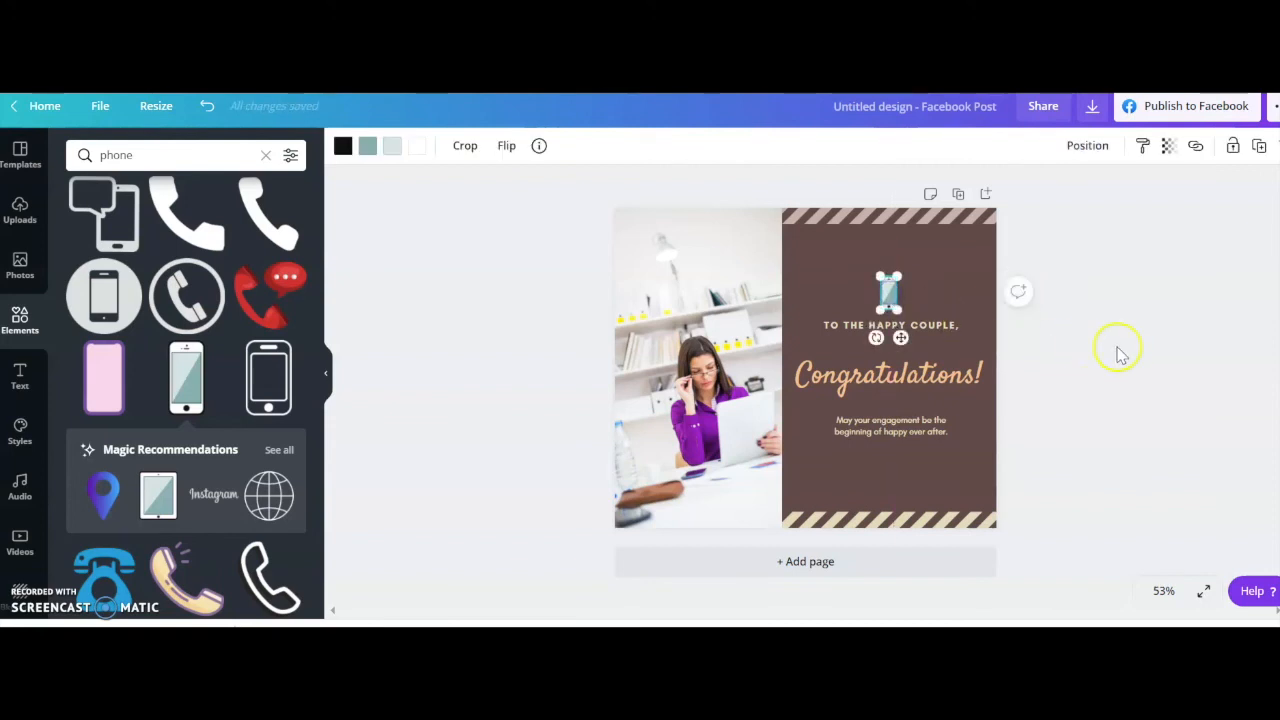
Examine the bold, uppercase, list and spacing options for the "To the happy couple," line.
click(909, 330)
double_click(909, 330)
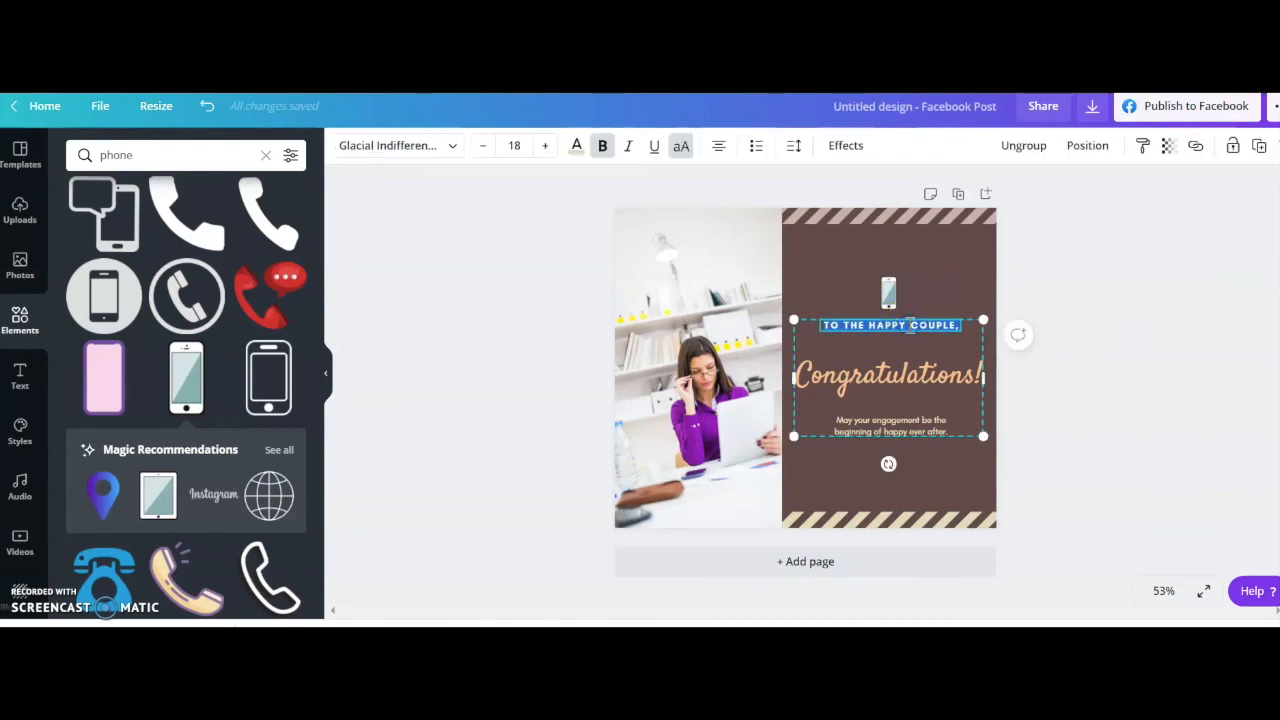
click(830, 326)
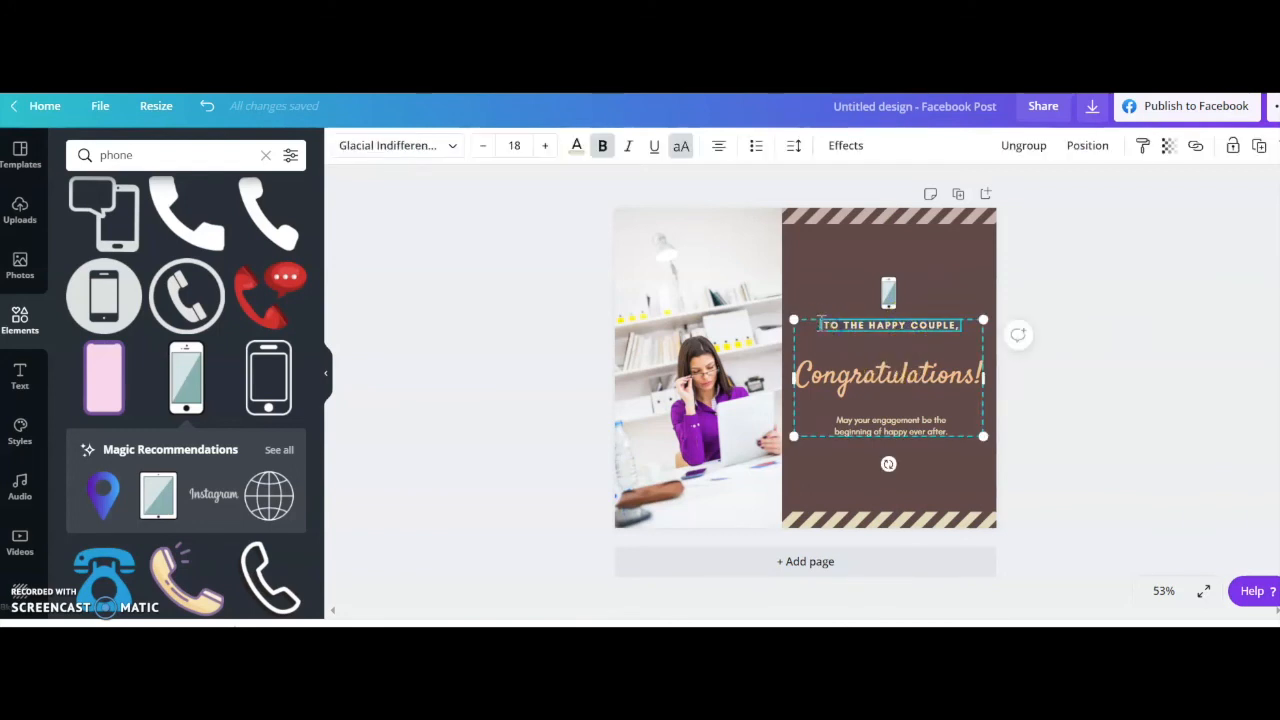
drag(826, 323, 966, 325)
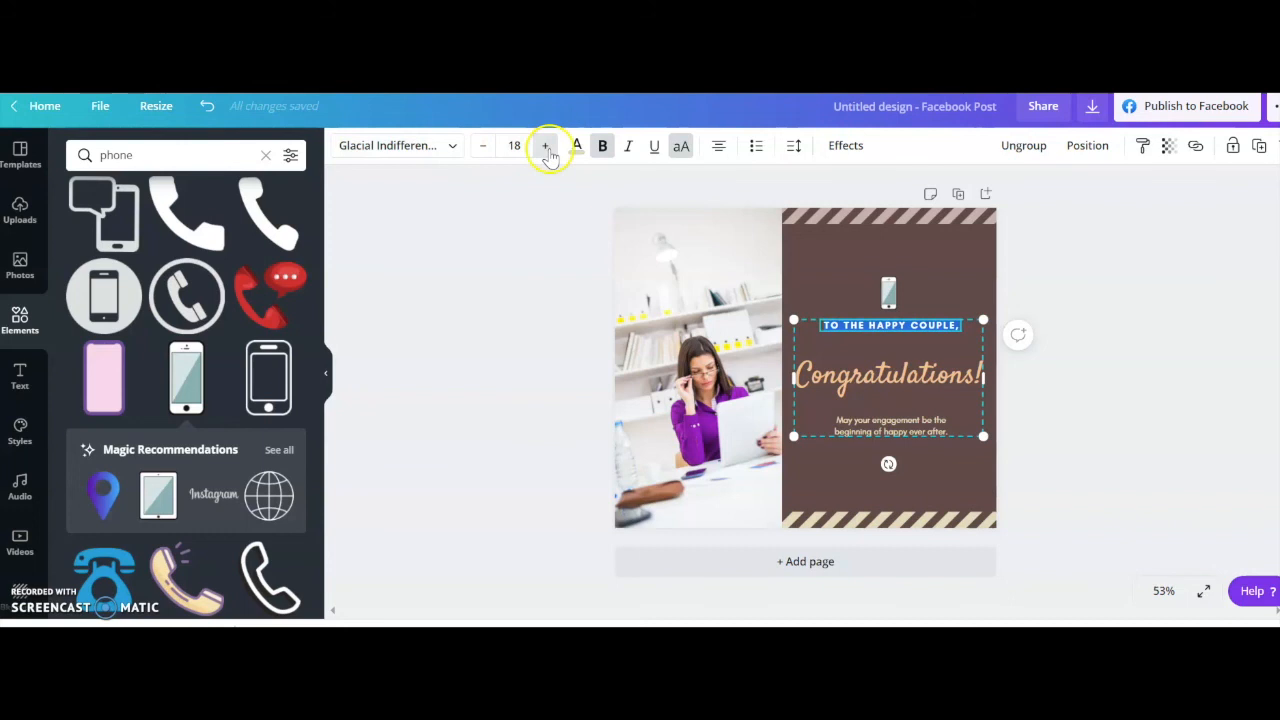
click(604, 150)
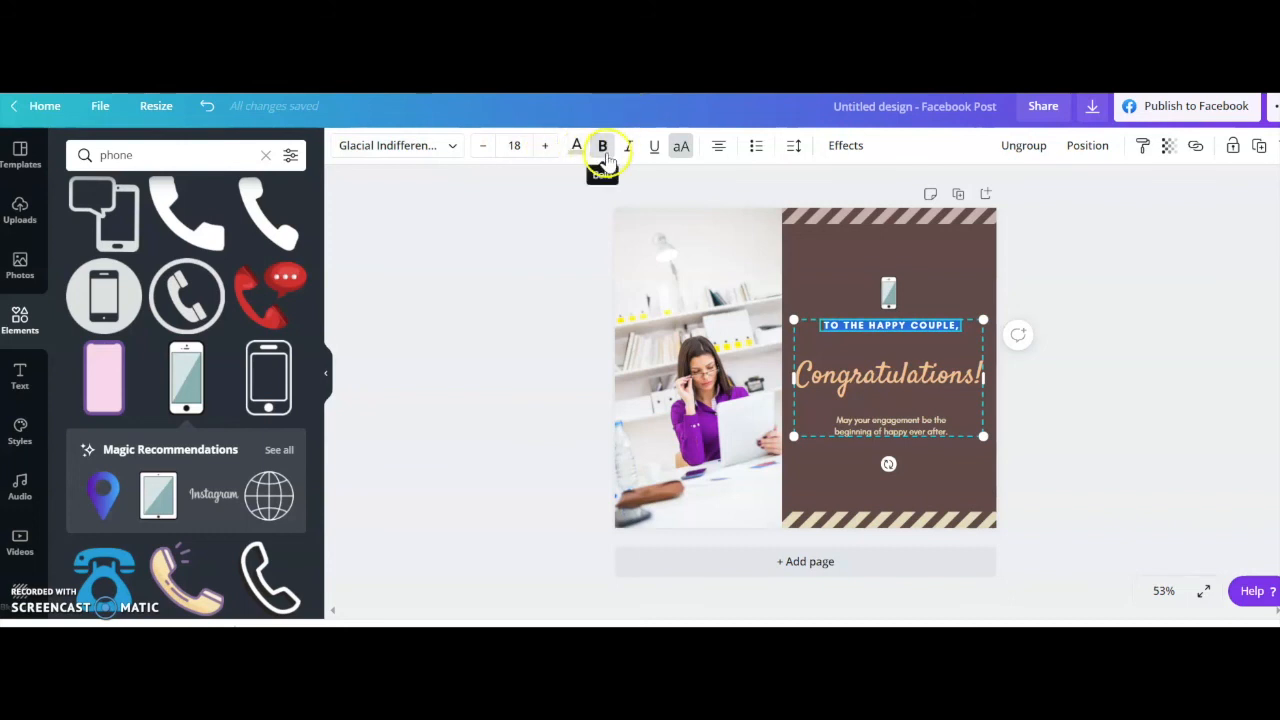
click(682, 150)
click(682, 150)
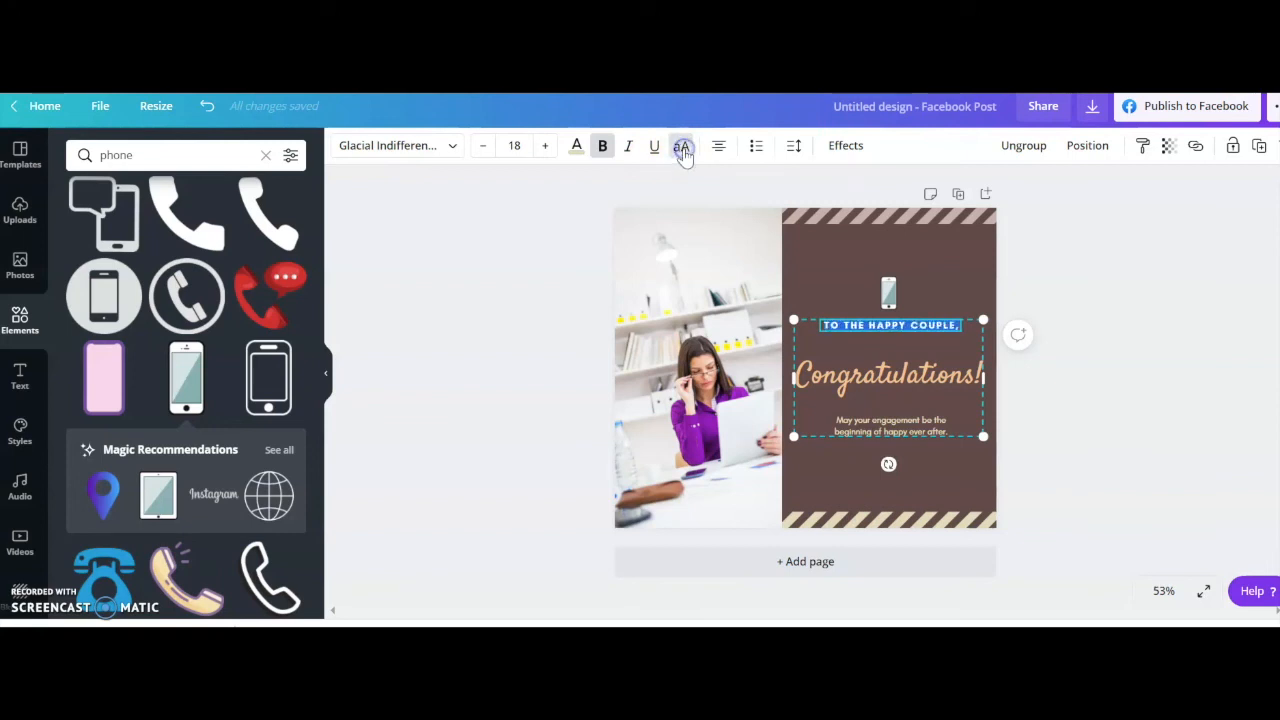
click(756, 150)
click(793, 147)
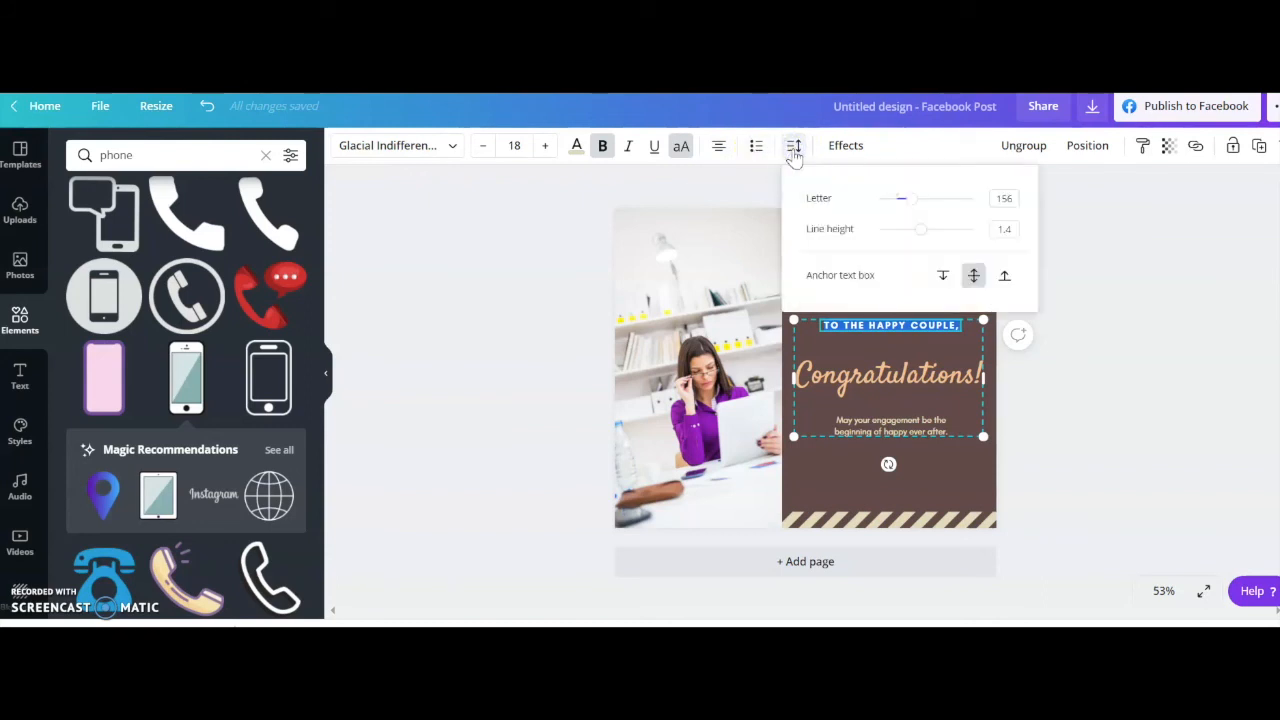
click(1112, 290)
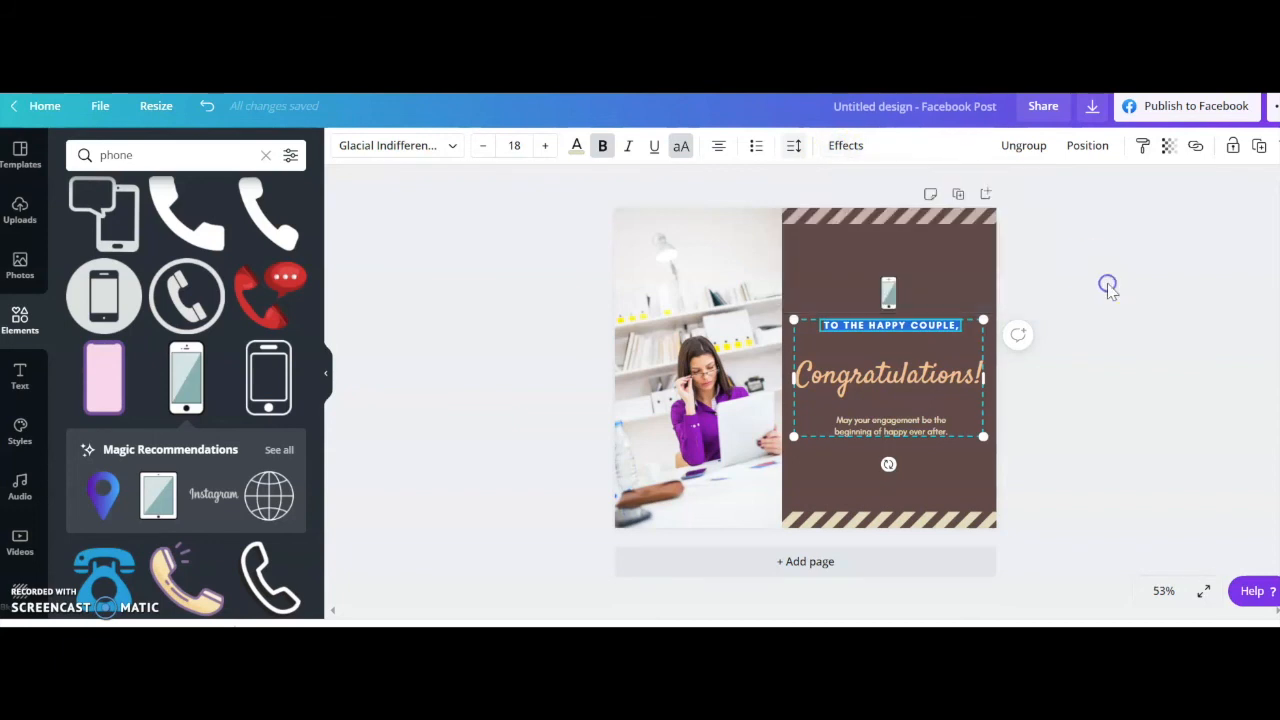
Apply the Curve text effect to the "To the happy couple," line with a curve value of 17.
click(874, 237)
click(900, 323)
double_click(902, 328)
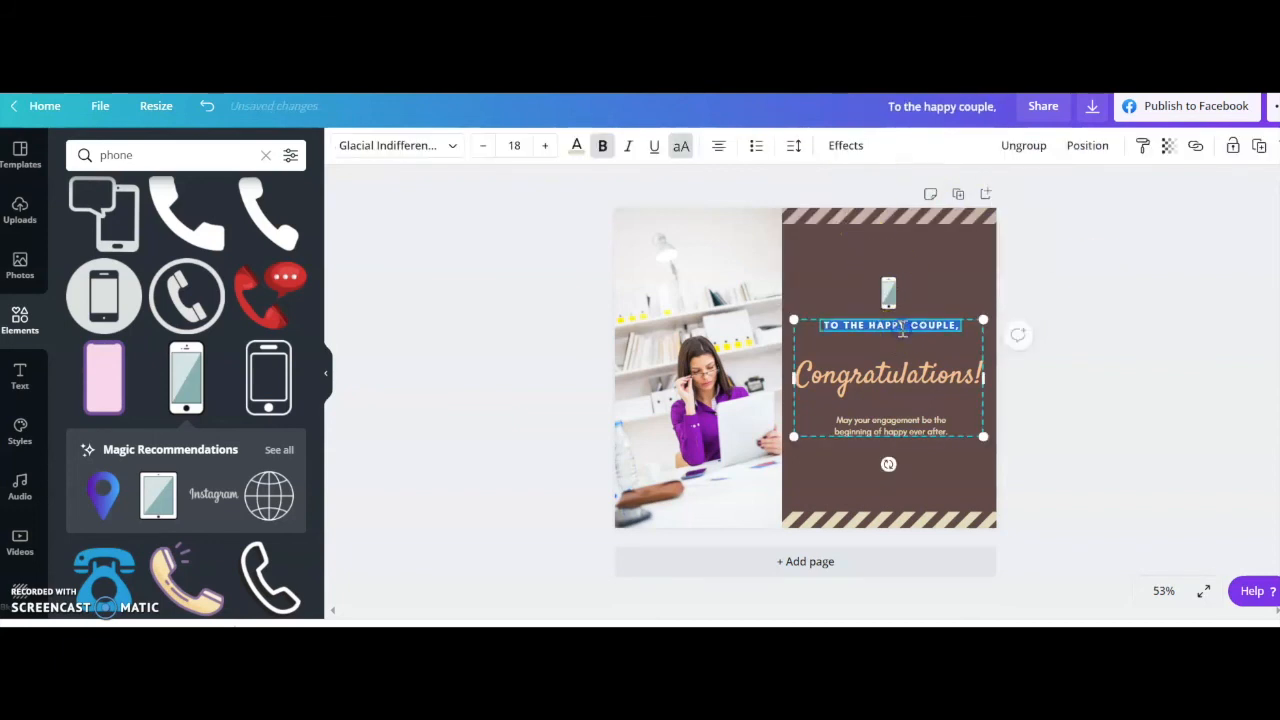
click(845, 150)
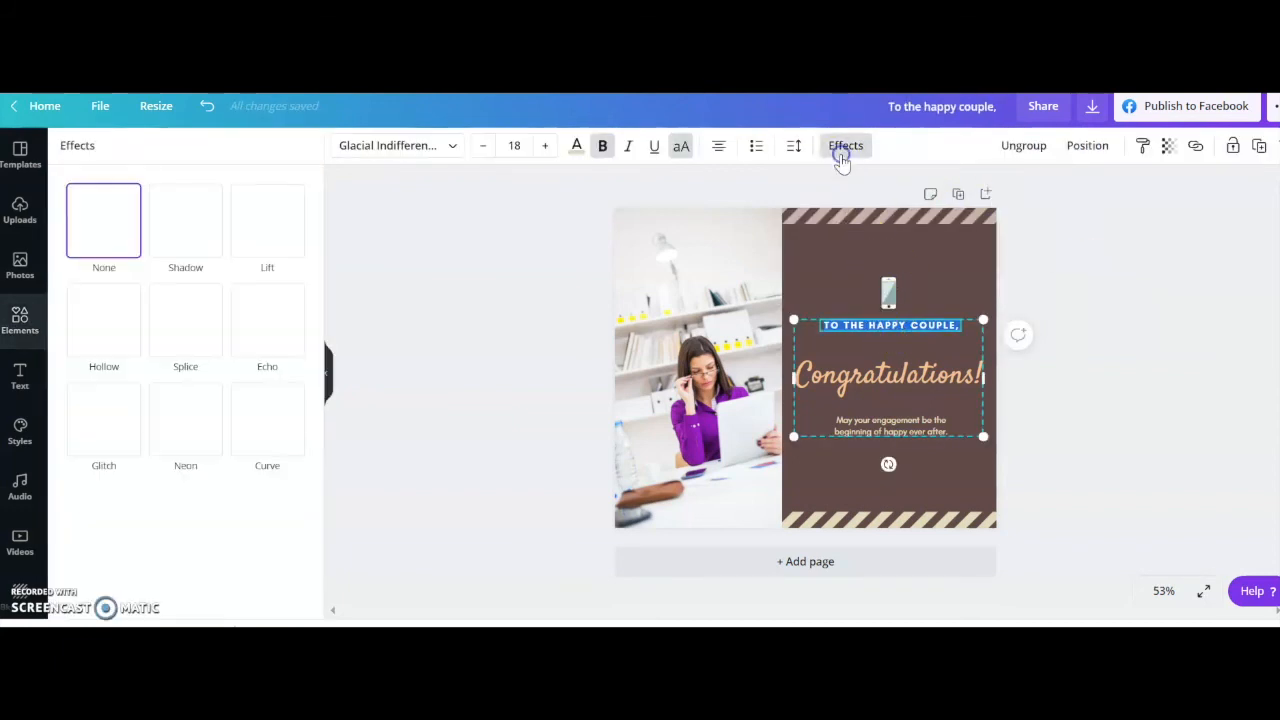
click(253, 418)
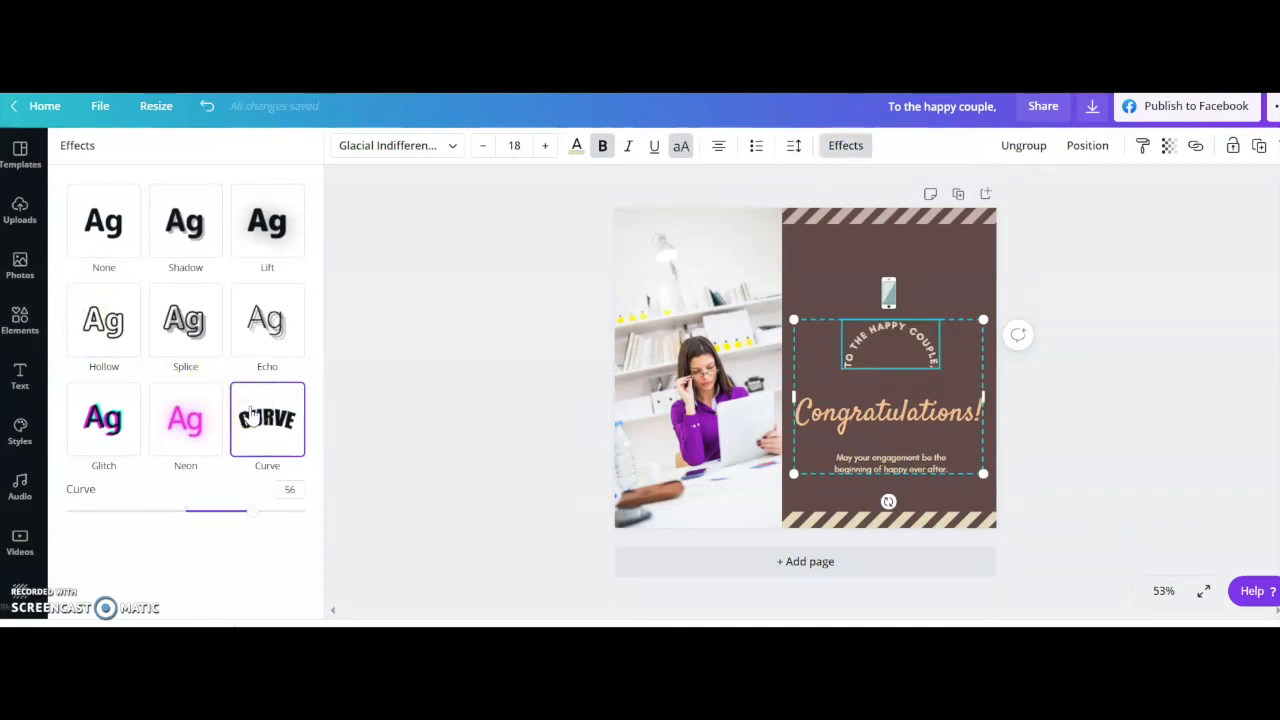
drag(248, 511, 206, 511)
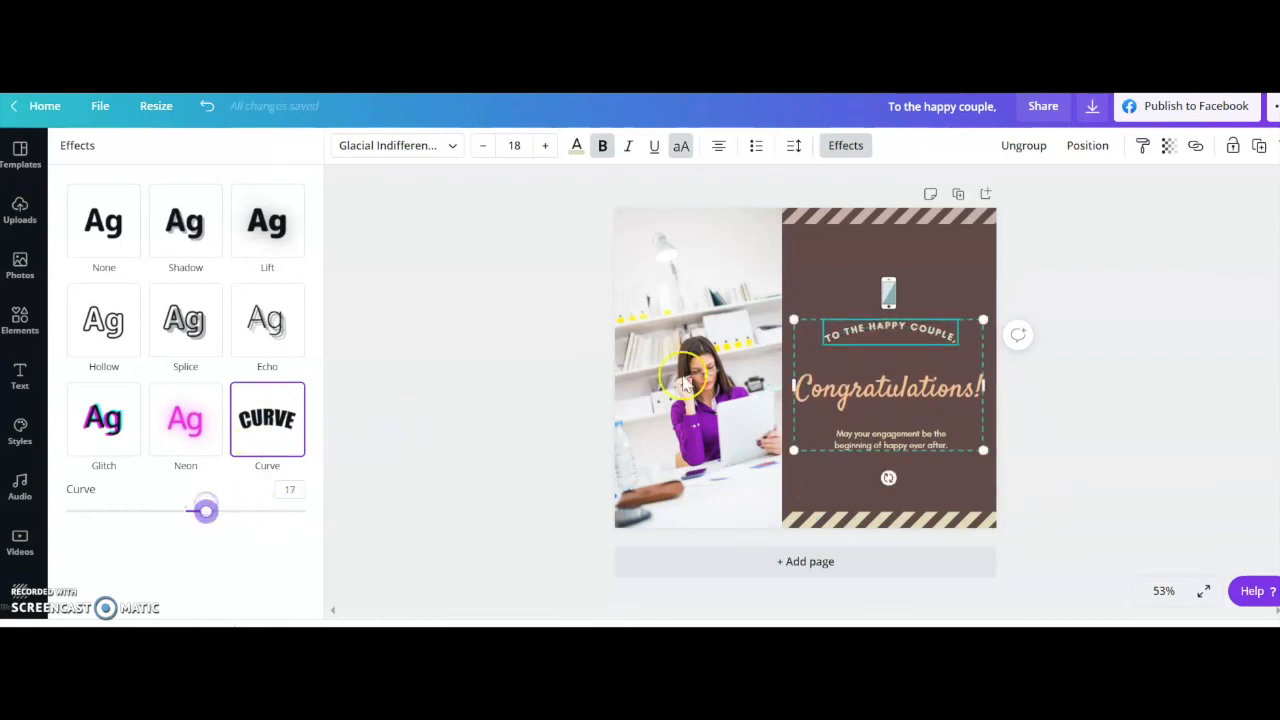
click(480, 262)
Recolor the curved "To the happy couple," text with the yellow photo color.
click(576, 145)
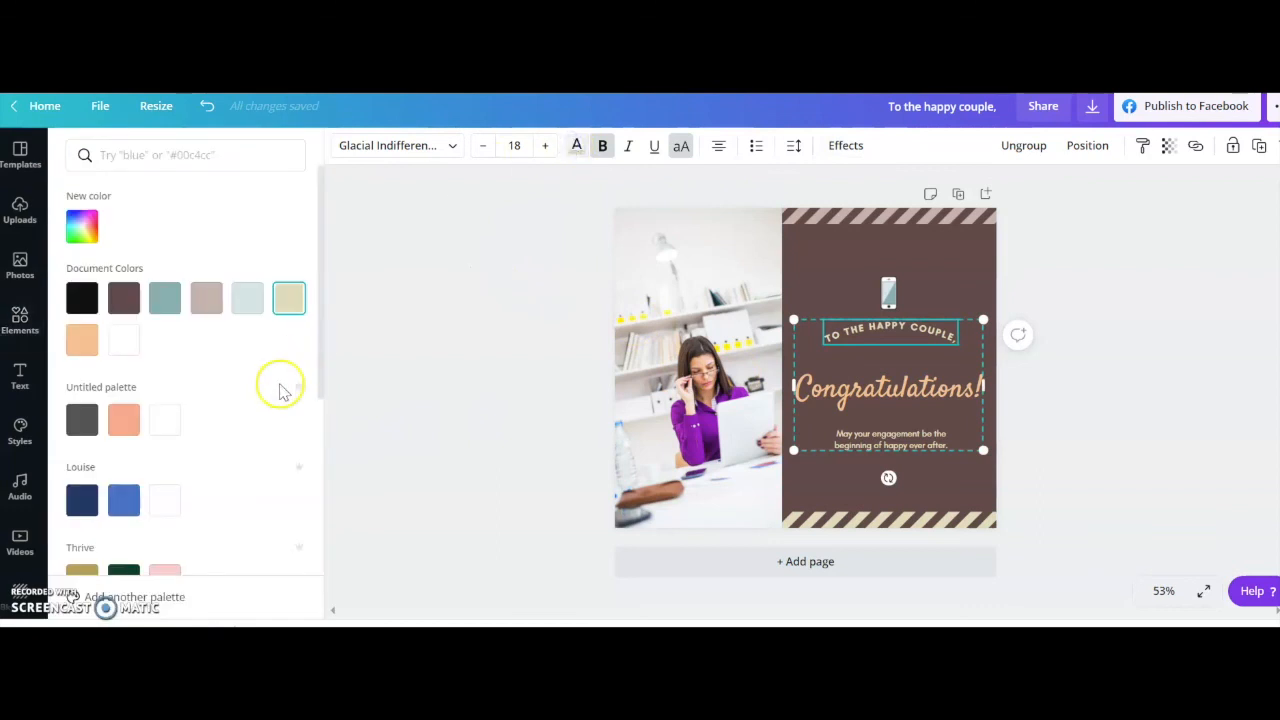
scroll(254, 400, down, 3)
click(287, 438)
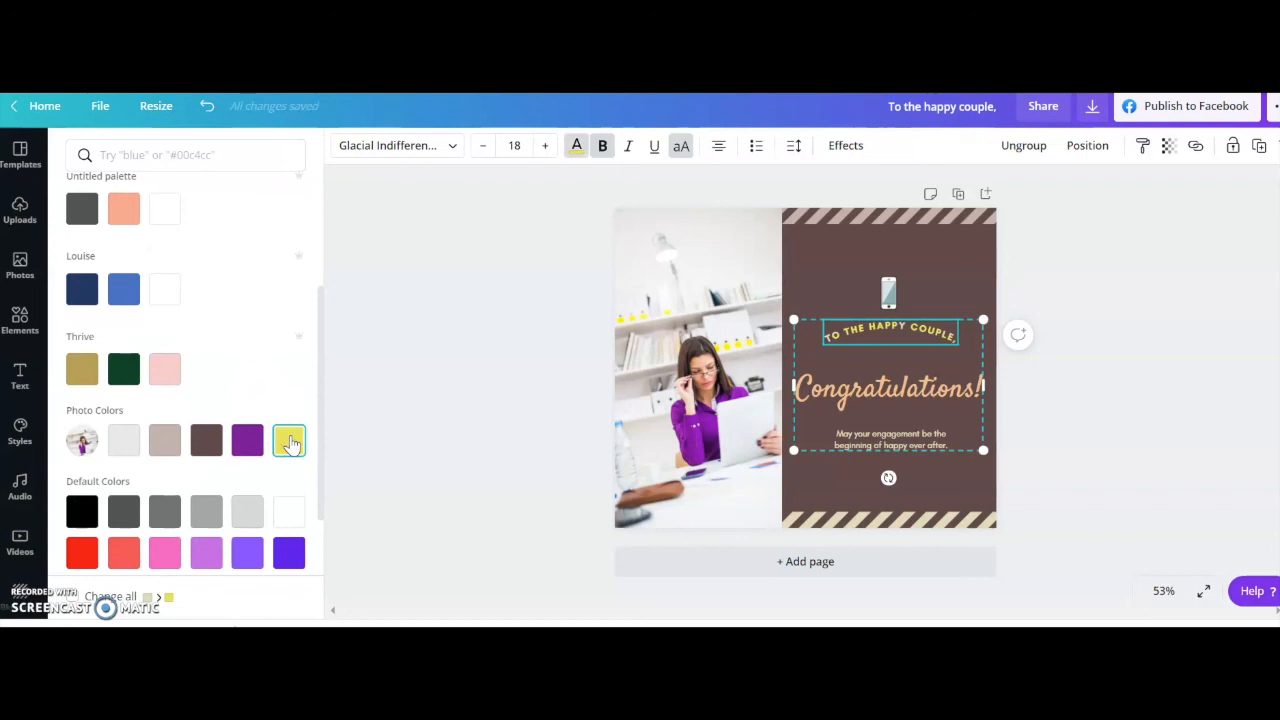
click(524, 412)
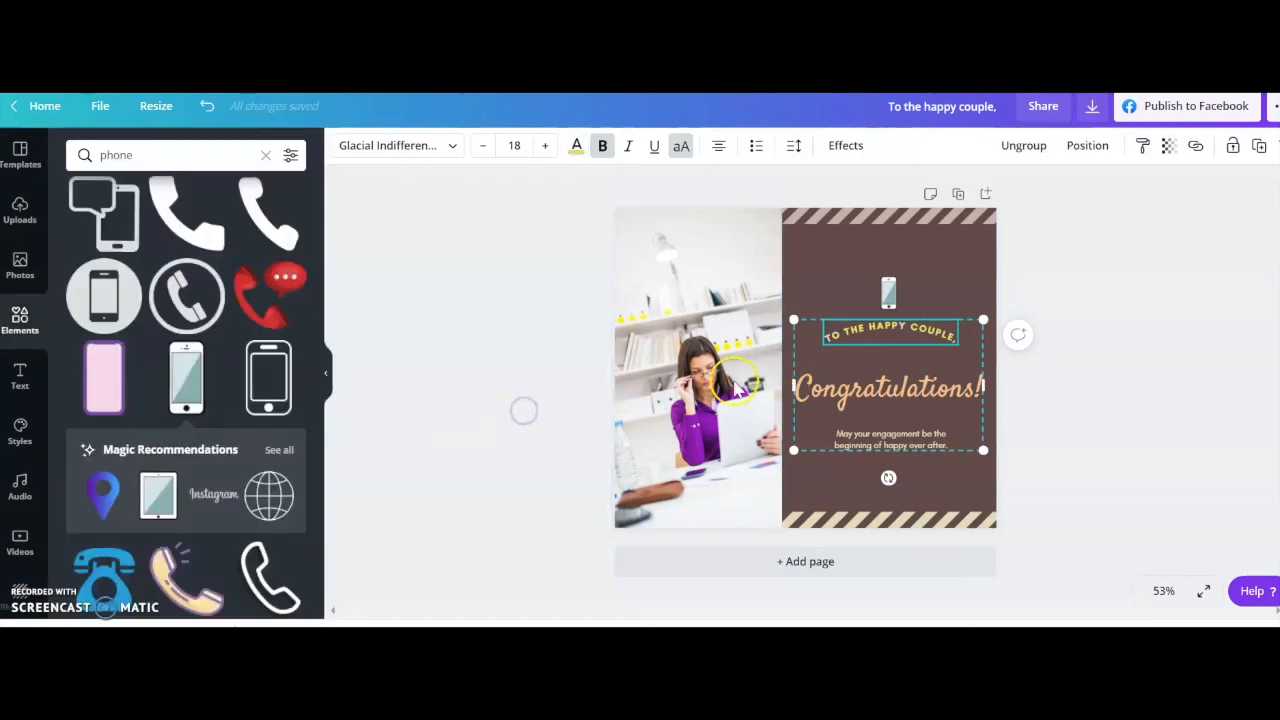
click(1092, 324)
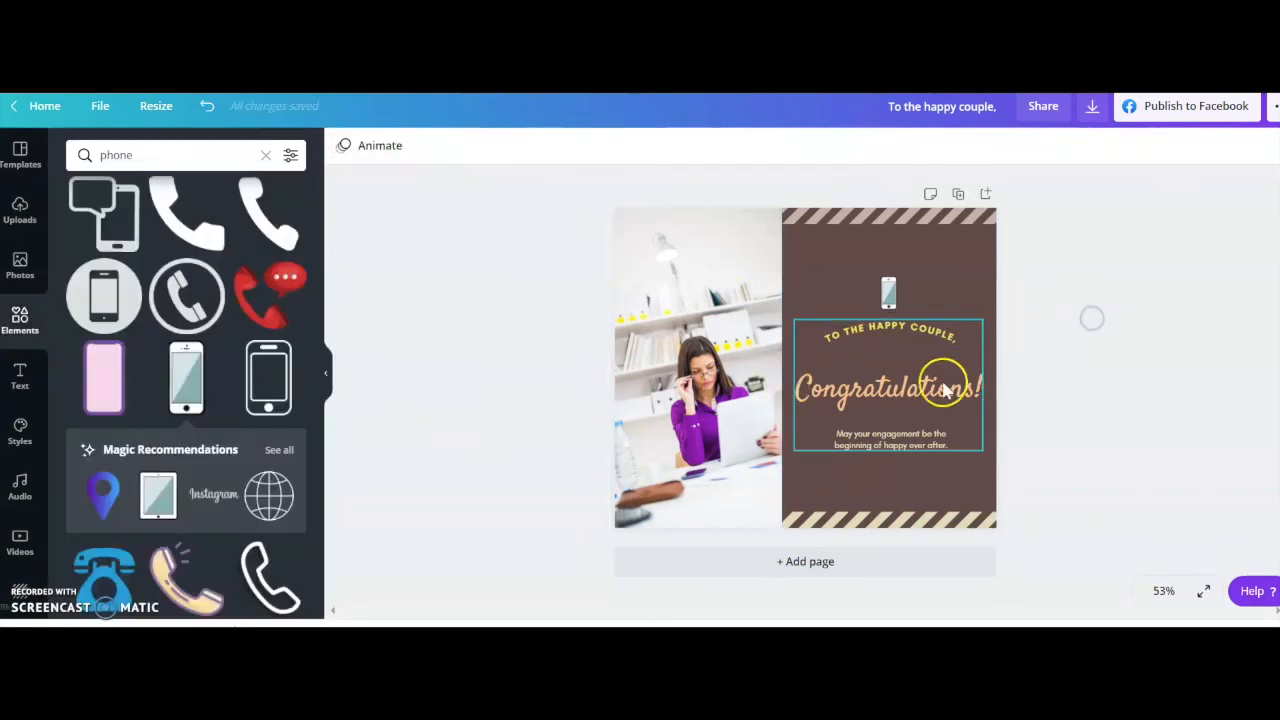
Change the font of the "Congratulations!" heading to Rebel.
double_click(866, 393)
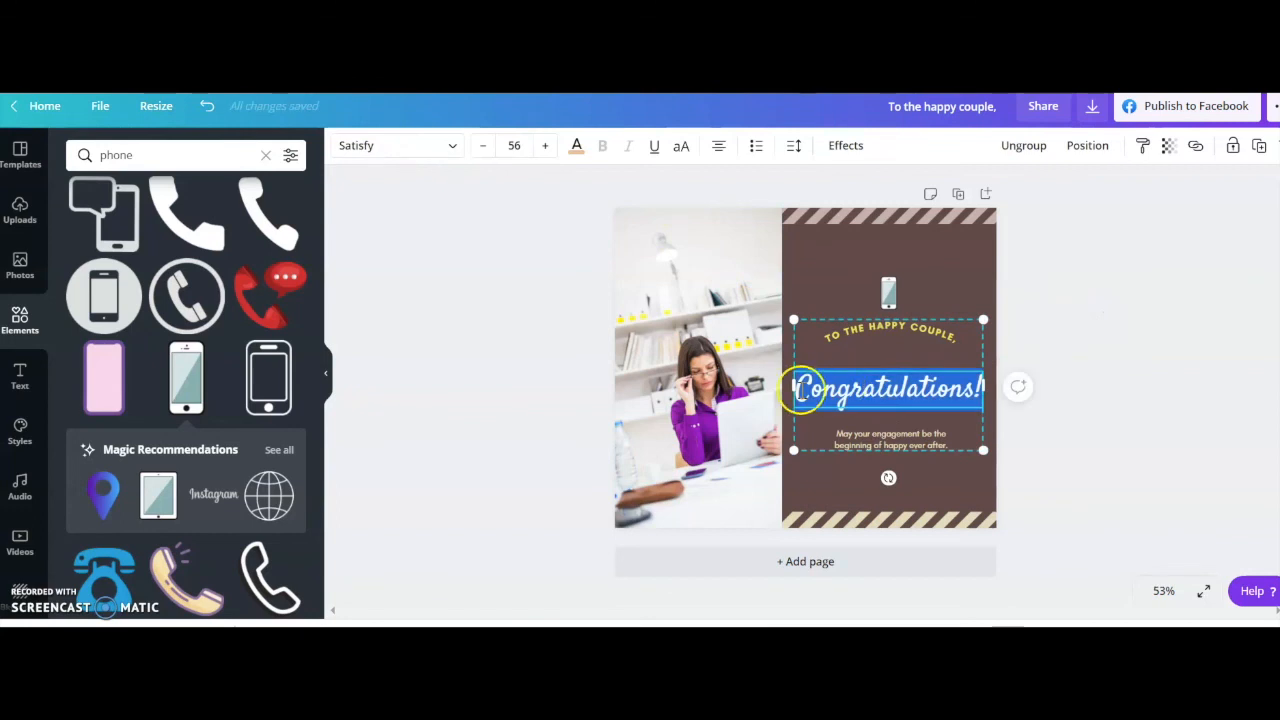
click(452, 146)
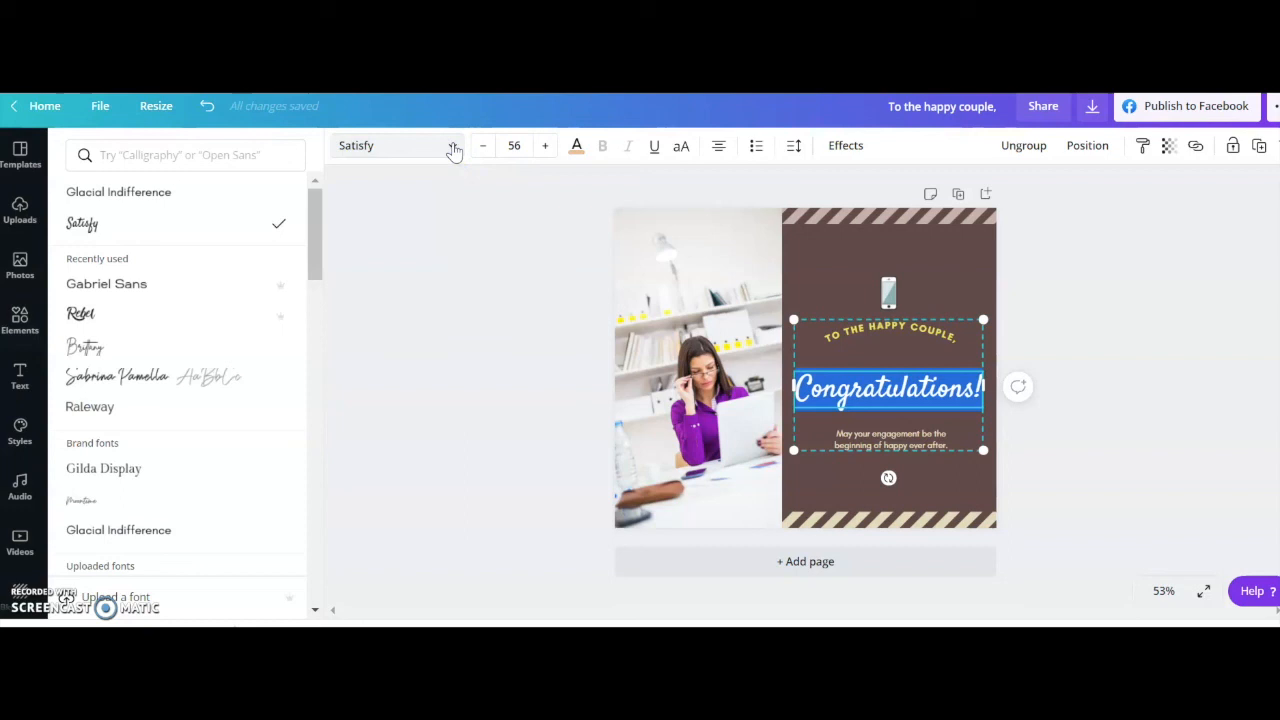
click(112, 316)
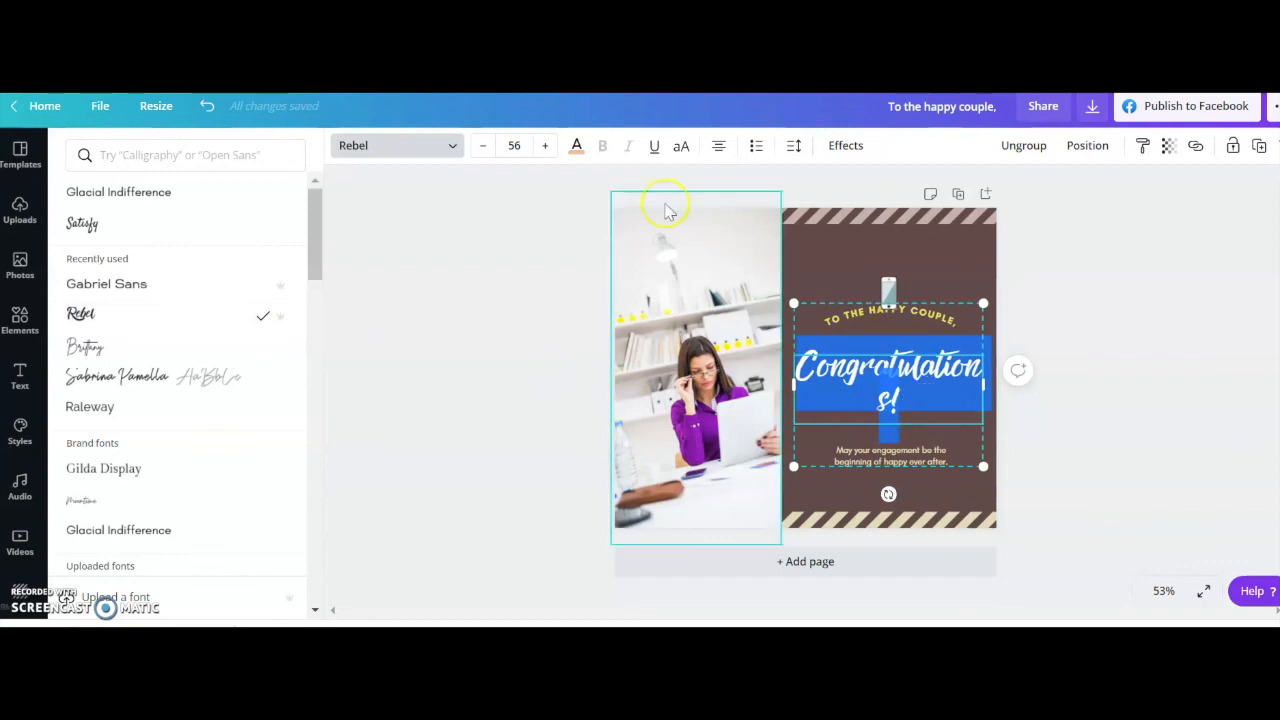
Reduce the "Congratulations!" heading to size 50 so it fits on one line, and shift the text group slightly to the right.
click(484, 146)
click(484, 146)
click(484, 146)
click(484, 146)
click(484, 146)
click(484, 146)
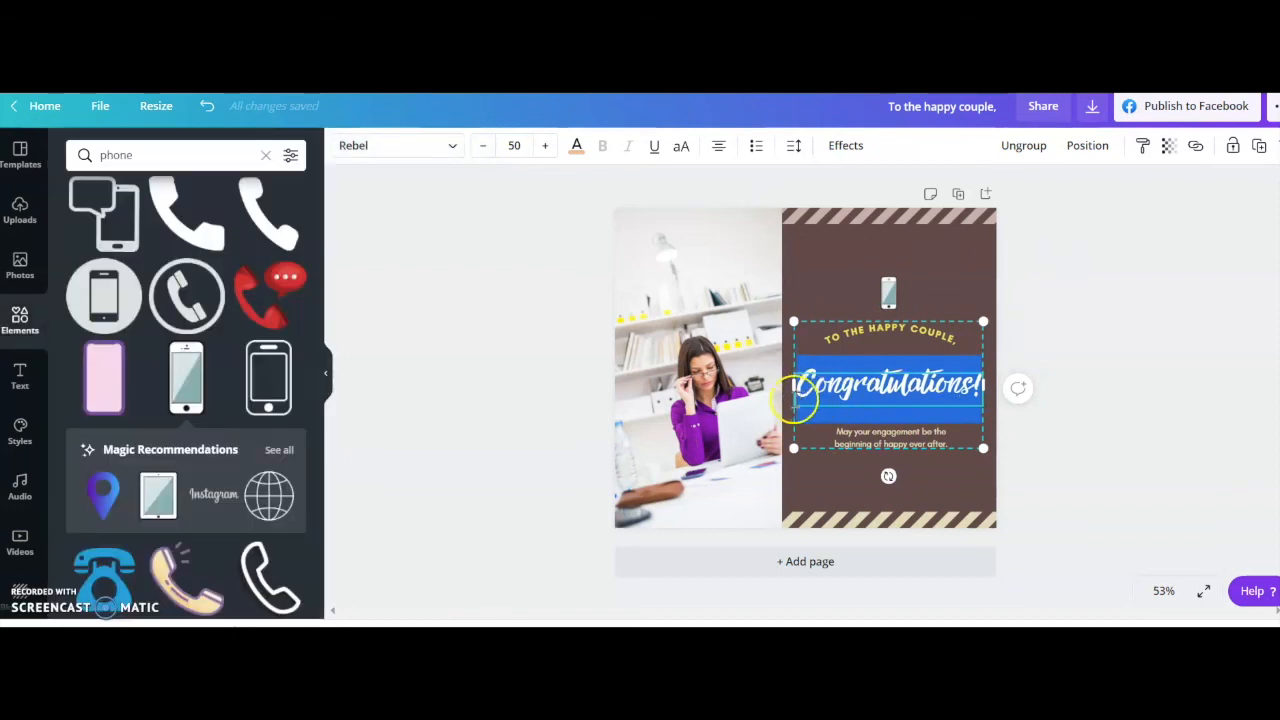
drag(787, 387, 794, 387)
click(1075, 423)
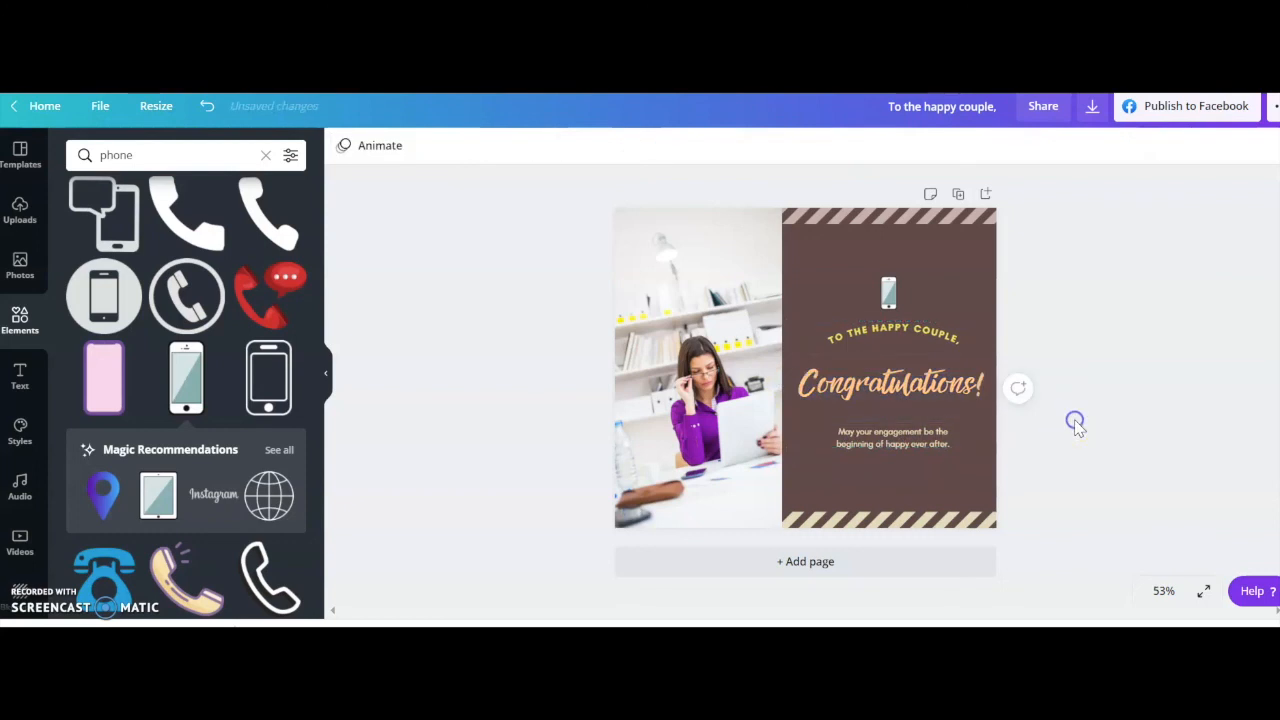
Delete the "May your engagement be the beginning of happy ever after." text below the "Congratulations!" heading.
click(868, 390)
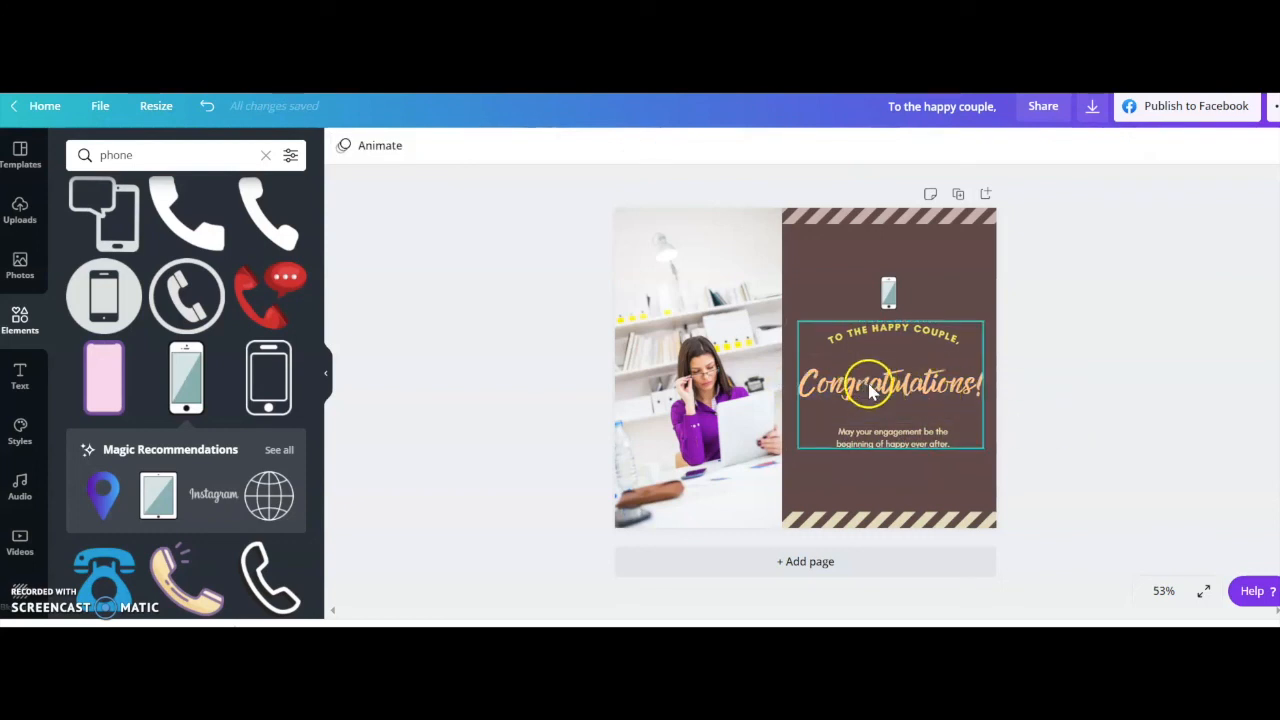
click(878, 441)
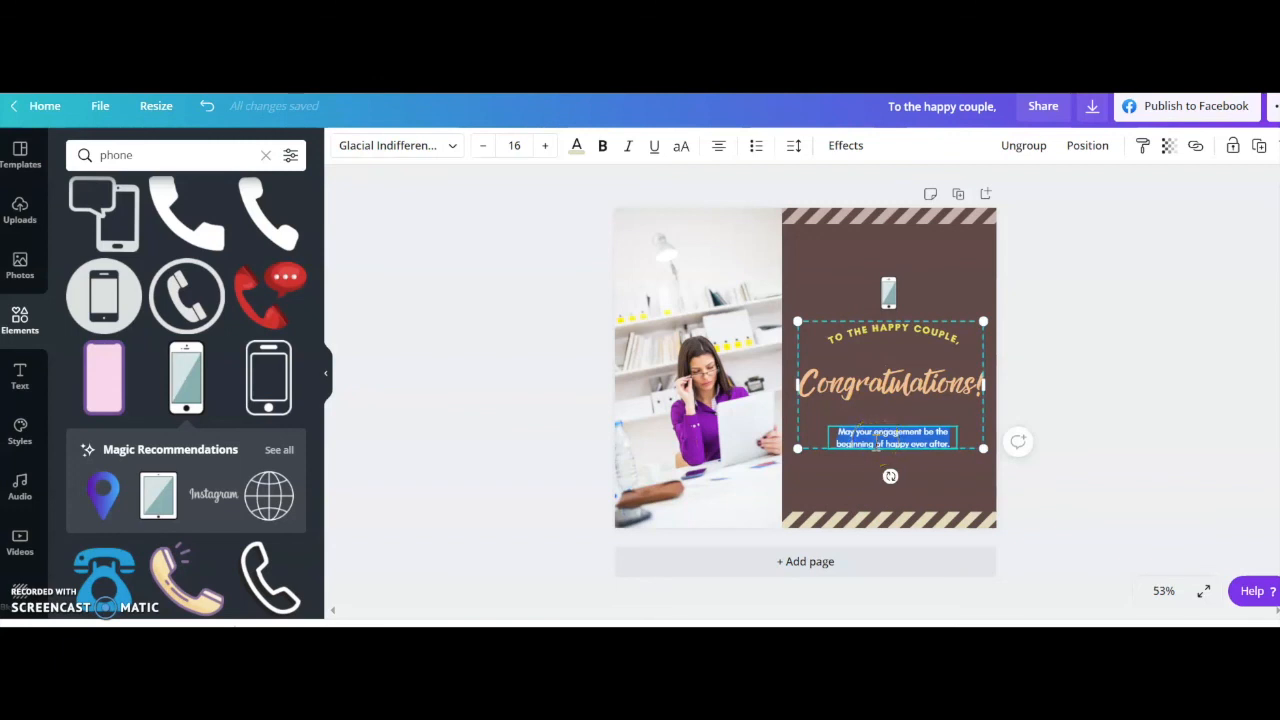
key(BackSpace)
click(552, 472)
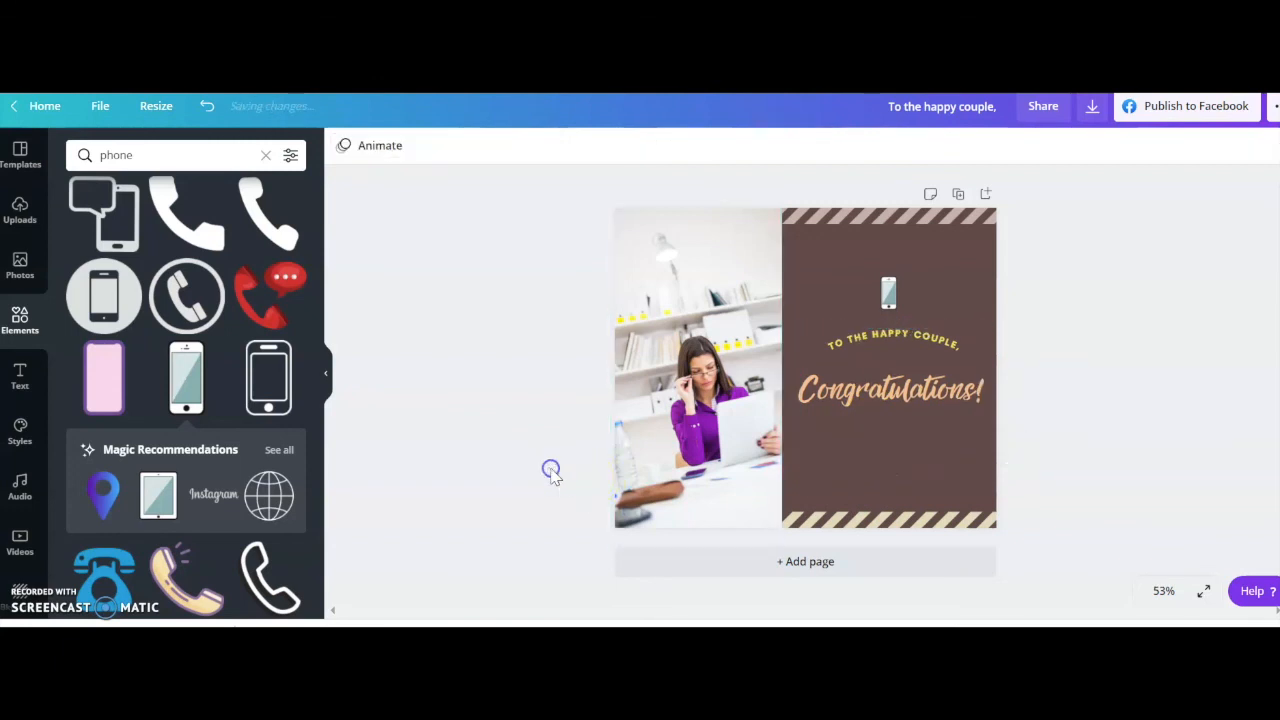
Add a body text box to the post containing the business's website address.
click(20, 378)
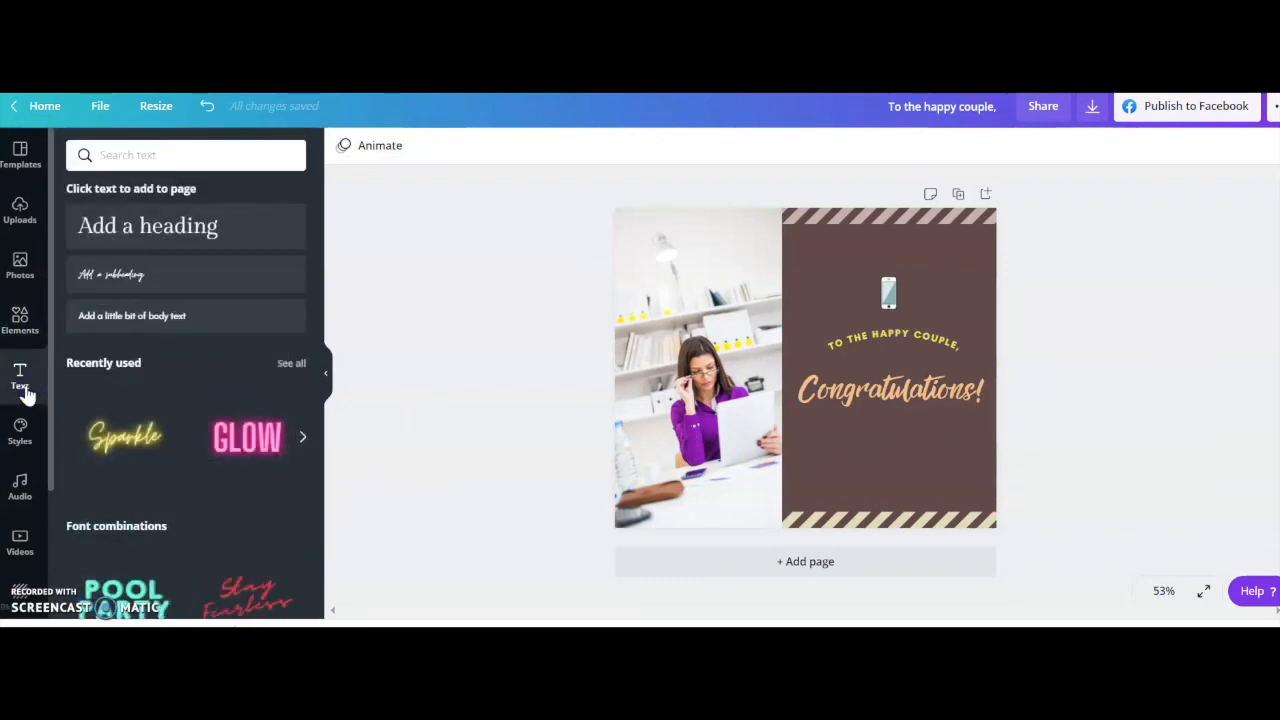
click(133, 313)
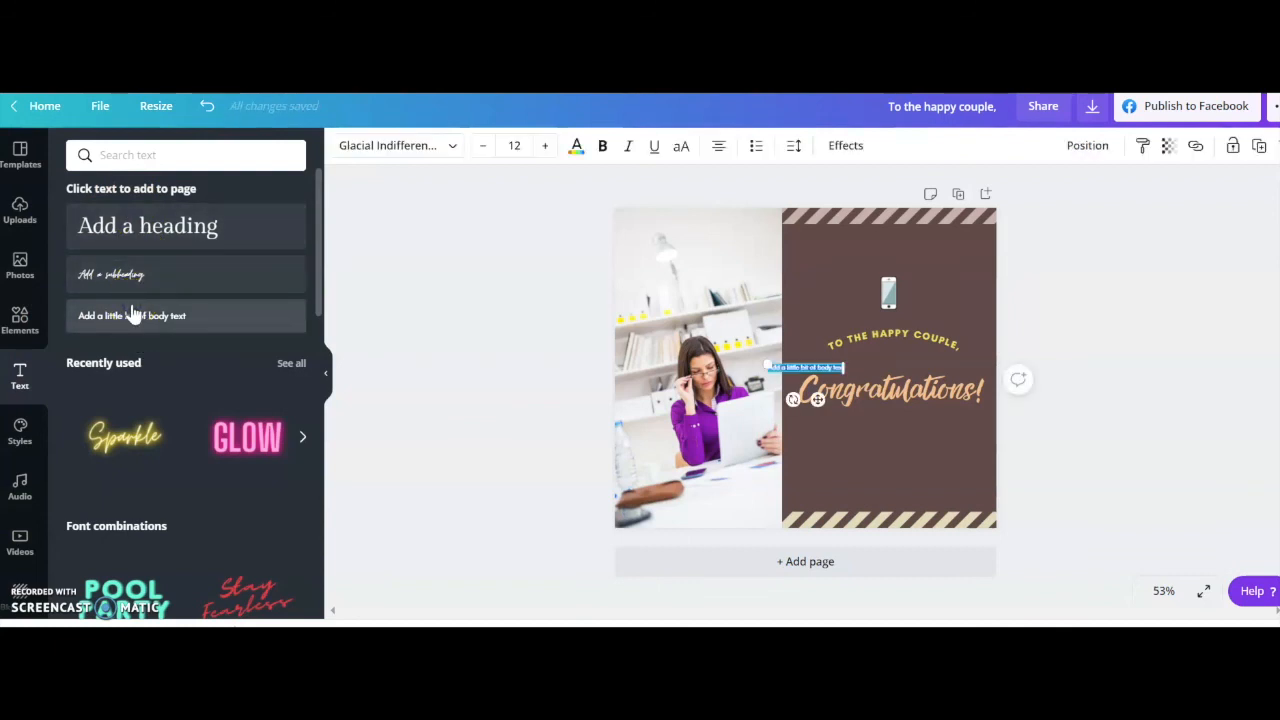
text(fbbswerd)
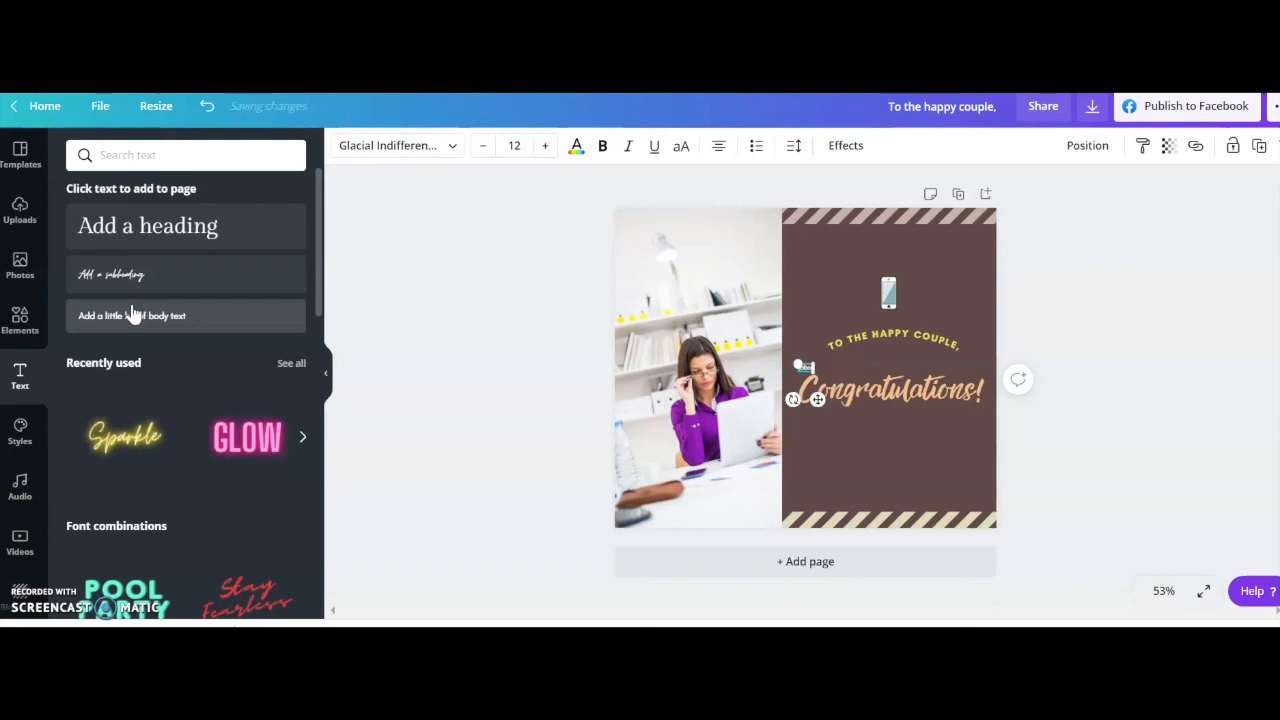
text(.com)
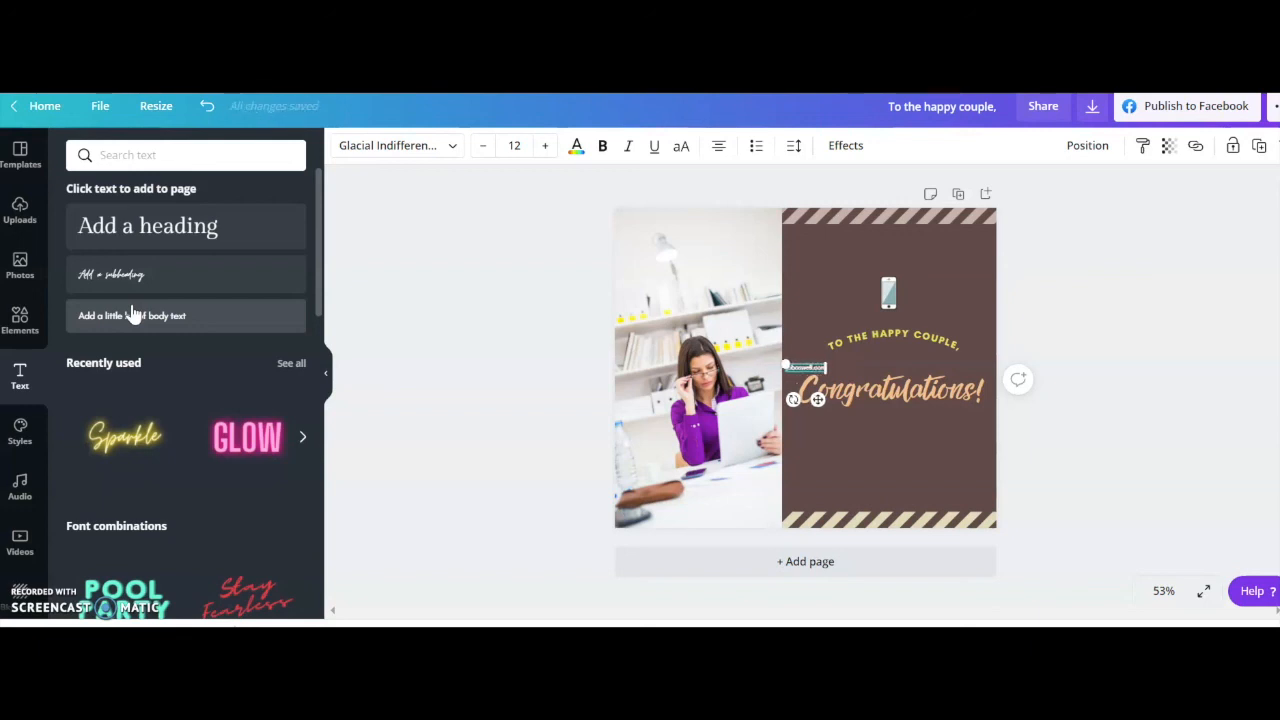
Color the website address text white from the Untitled palette and increase its font size to 23.
click(576, 150)
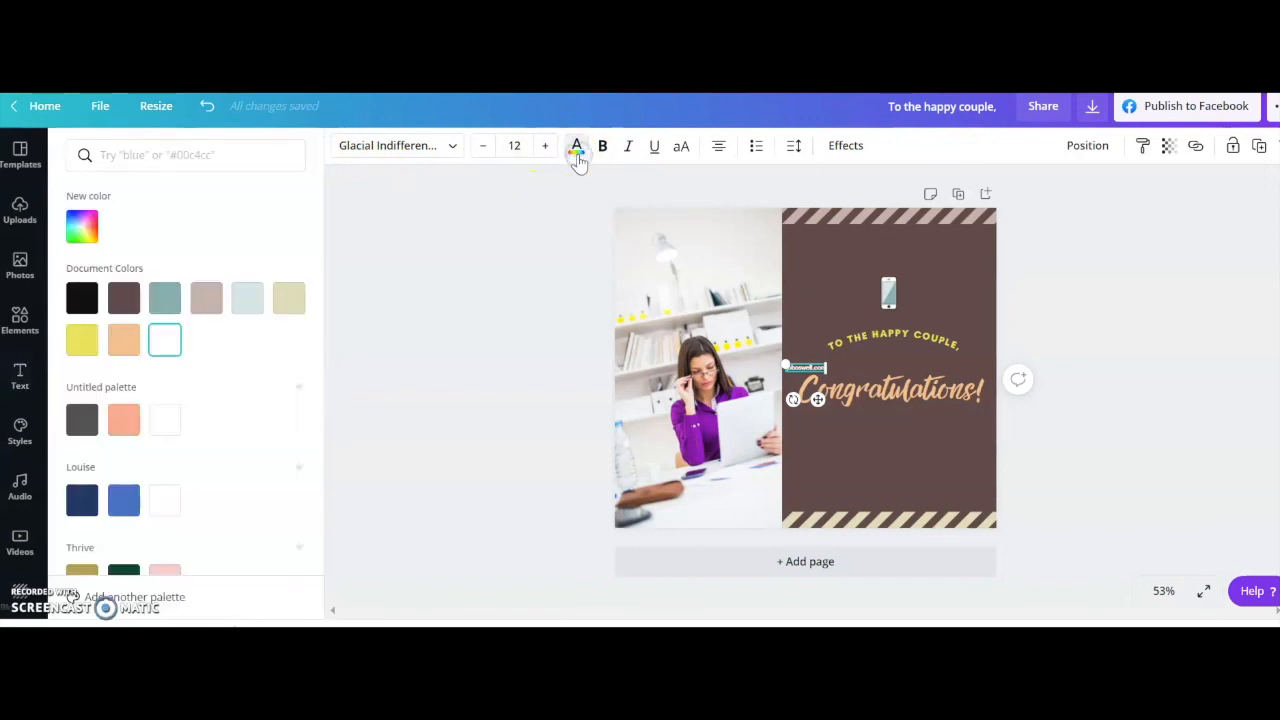
click(165, 426)
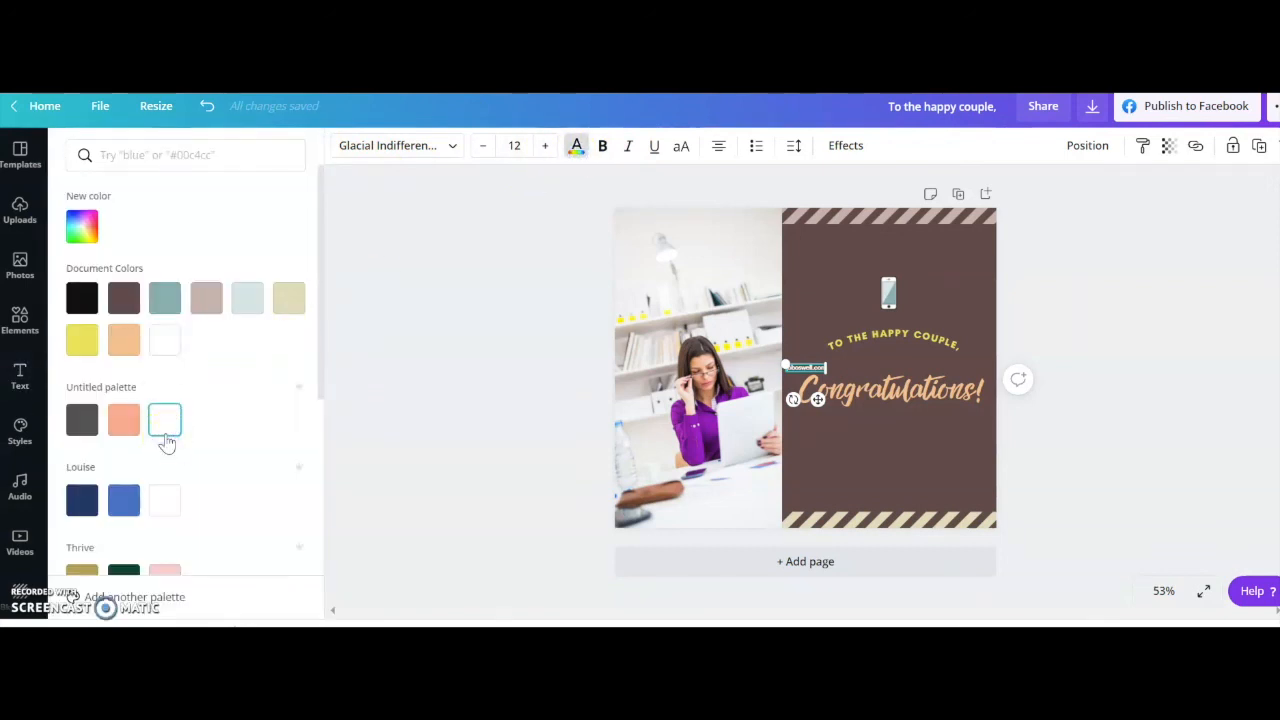
click(549, 145)
click(549, 145)
click(549, 145)
click(549, 145)
click(549, 145)
click(549, 145)
click(549, 145)
click(549, 145)
click(549, 145)
click(549, 145)
click(549, 145)
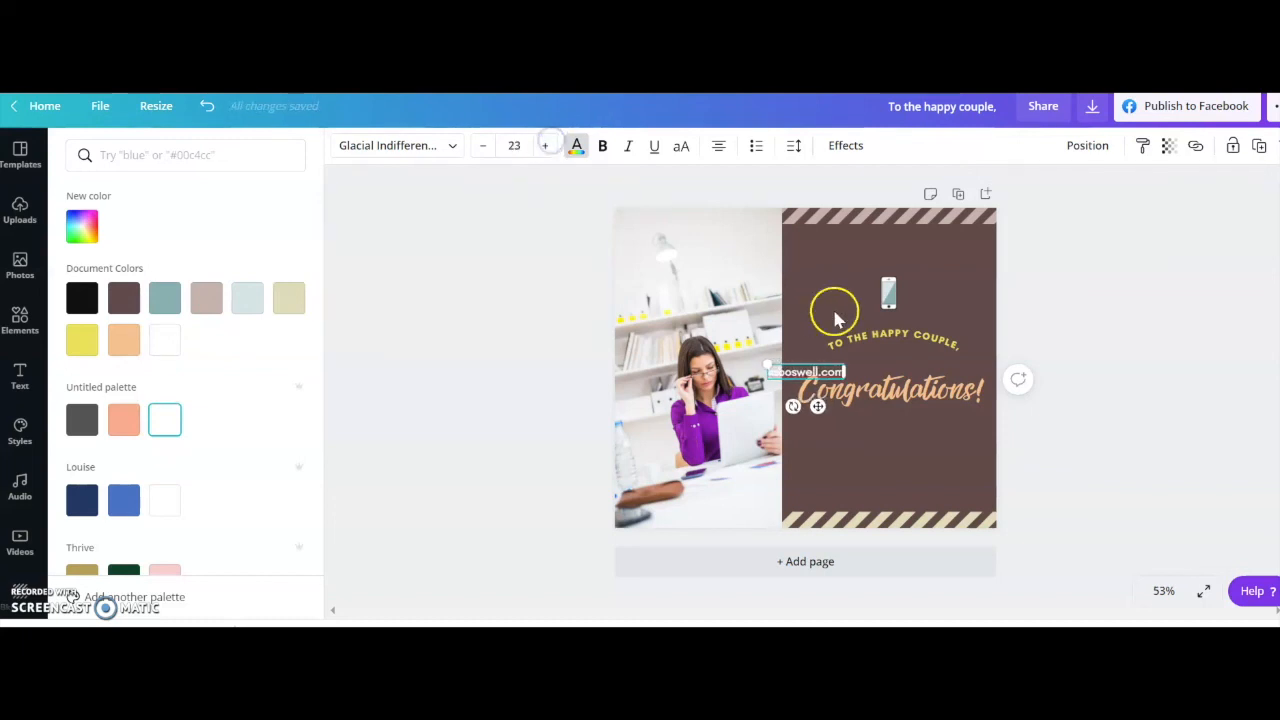
Widen and enlarge the website address text to size 32, and place it centered below the "Congratulations!" heading.
drag(846, 372, 935, 371)
click(810, 360)
drag(810, 360, 737, 416)
click(1170, 366)
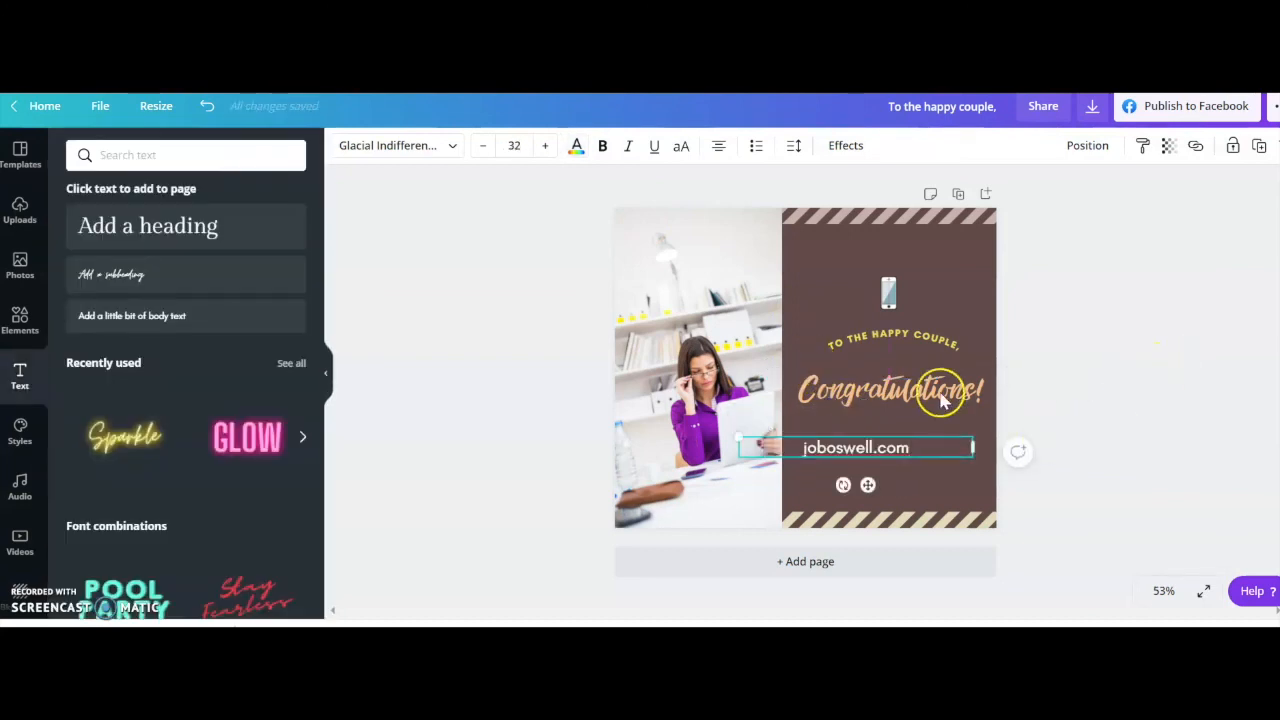
click(477, 474)
mouse_move(880, 452)
mouse_down()
mouse_move(907, 465)
mouse_move(887, 466)
mouse_up()
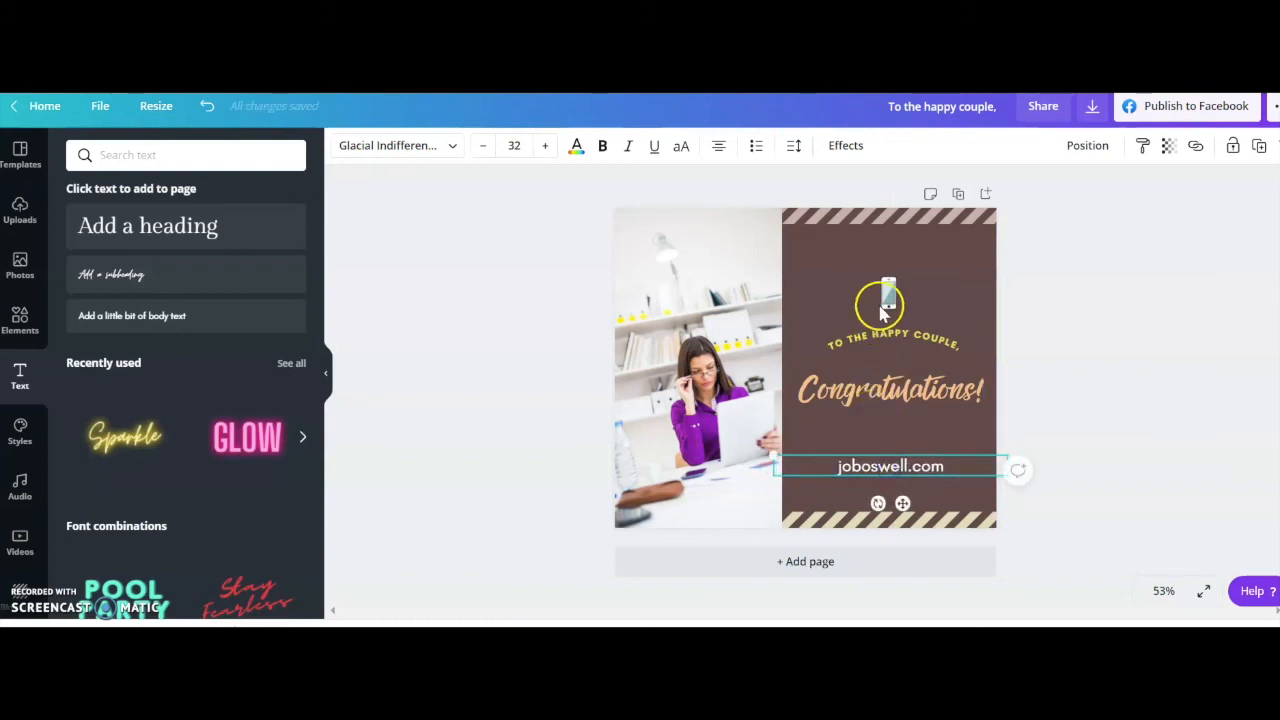
click(1166, 392)
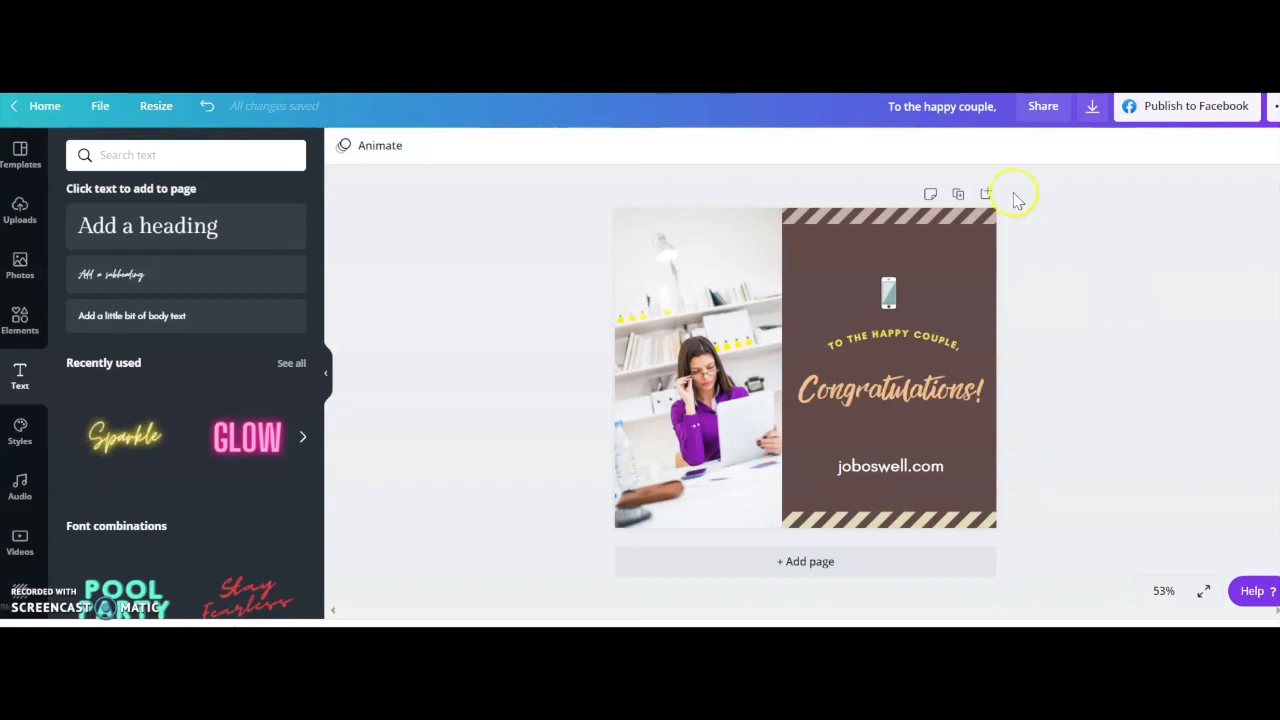
Rename the design as "Image 1" and download it as a PNG file.
click(986, 107)
key(BackSpace)
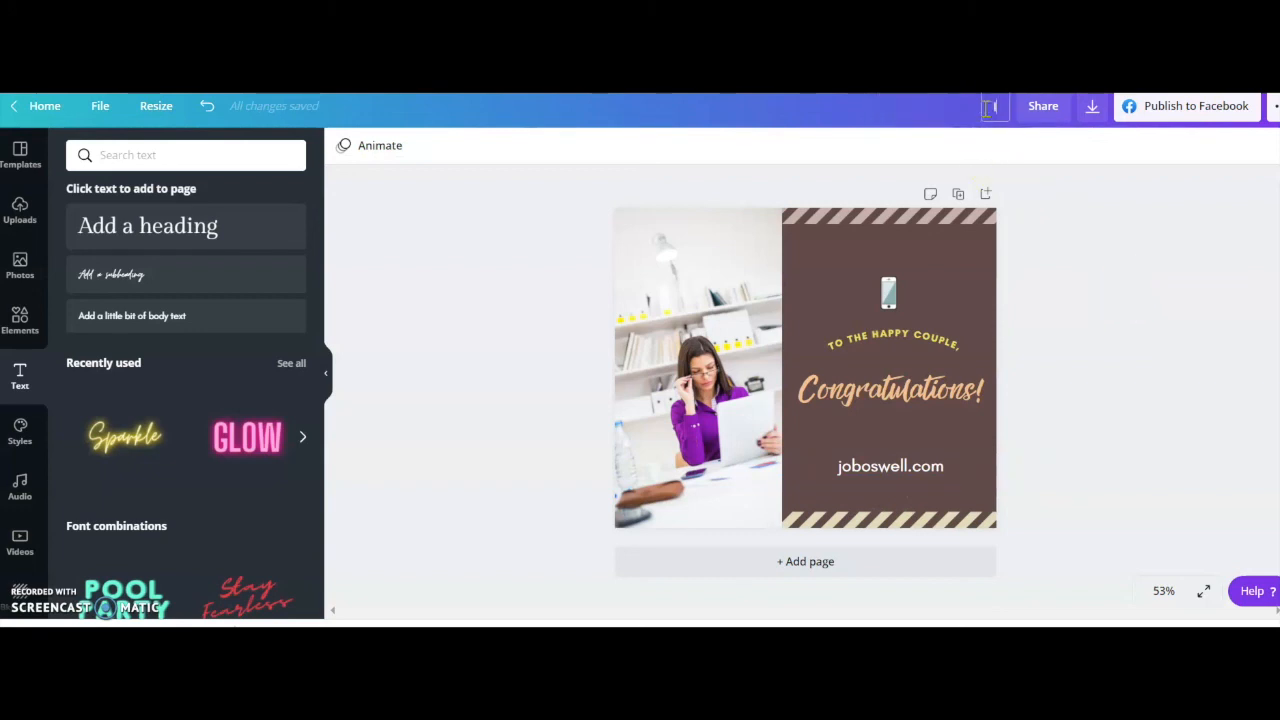
click(1146, 207)
click(1093, 112)
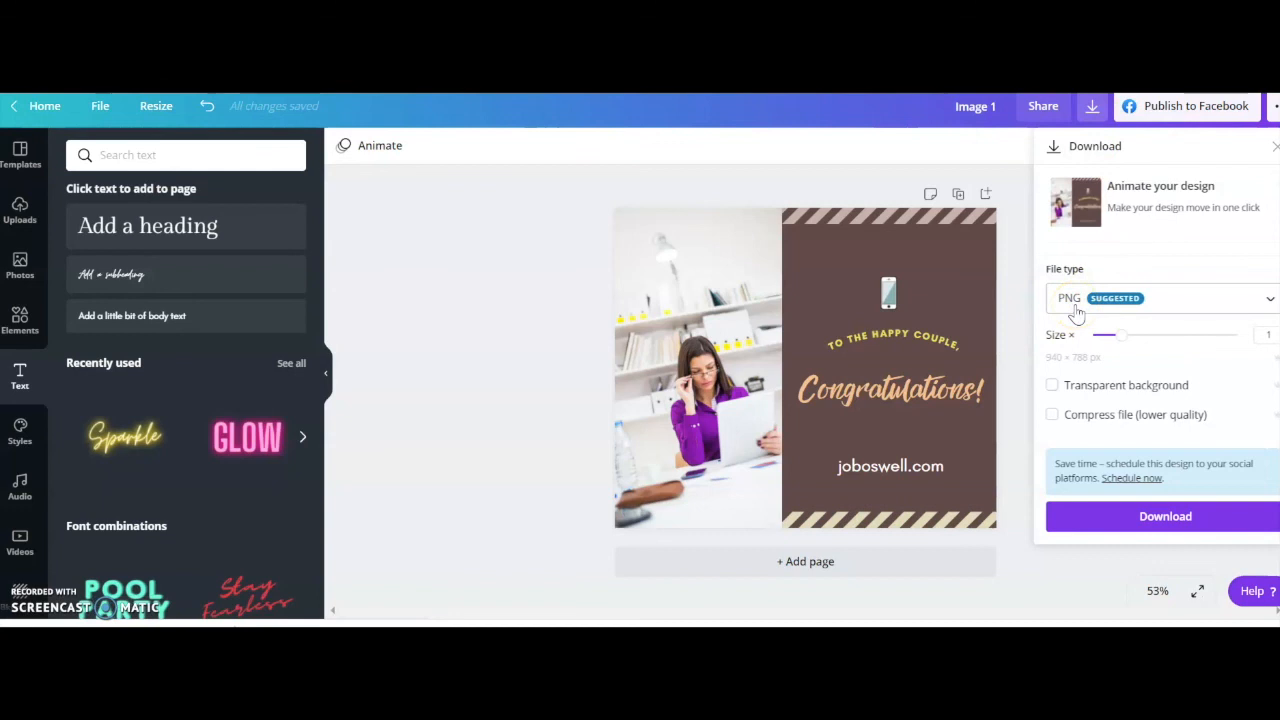
click(1083, 524)
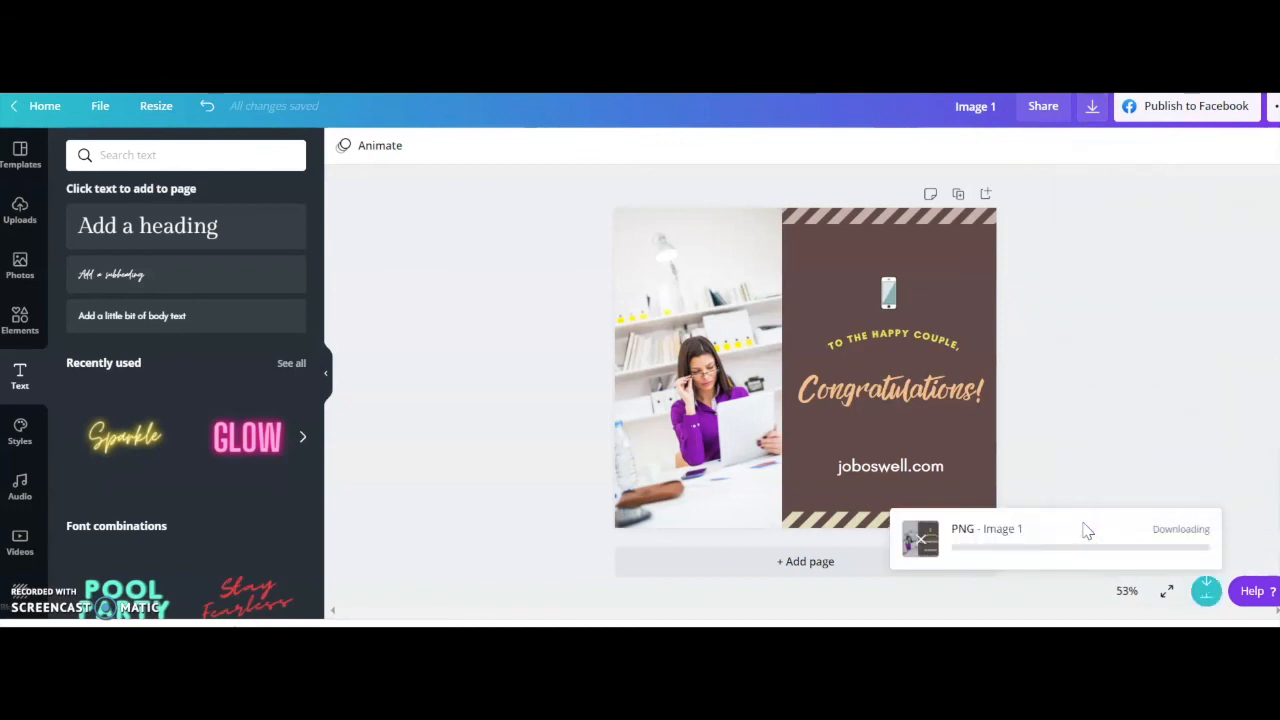